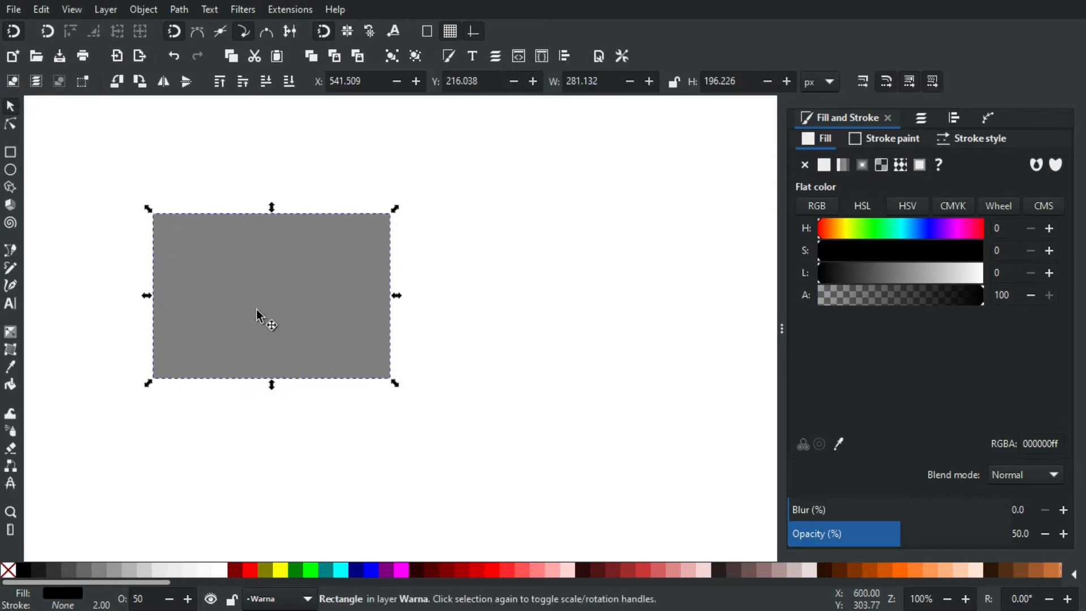
- Move the grey rectangle slightly and set its size to 100 px wide and 75 px high
{"action": "left_click_drag", "start_coordinate": [315, 292], "coordinate": [361, 308]}
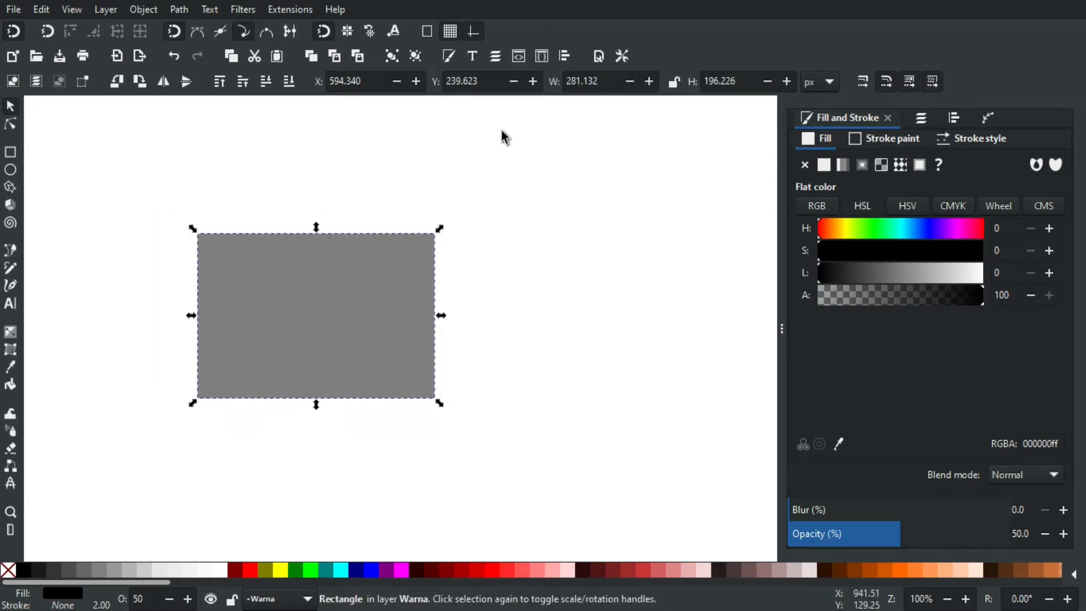
{"action": "double_click", "coordinate": [580, 81]}
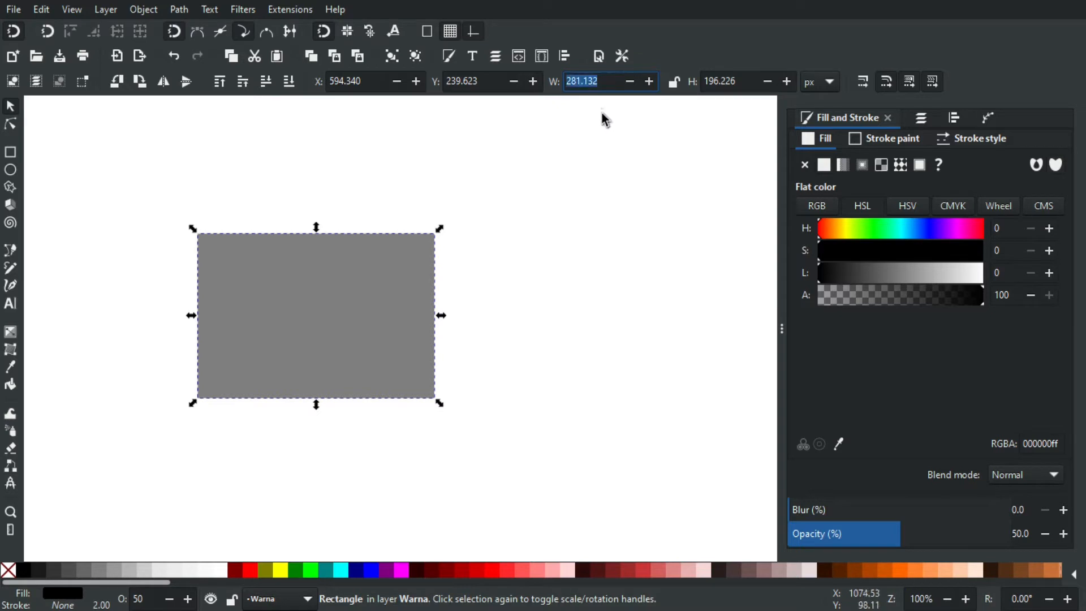
{"action": "type", "text": "100"}
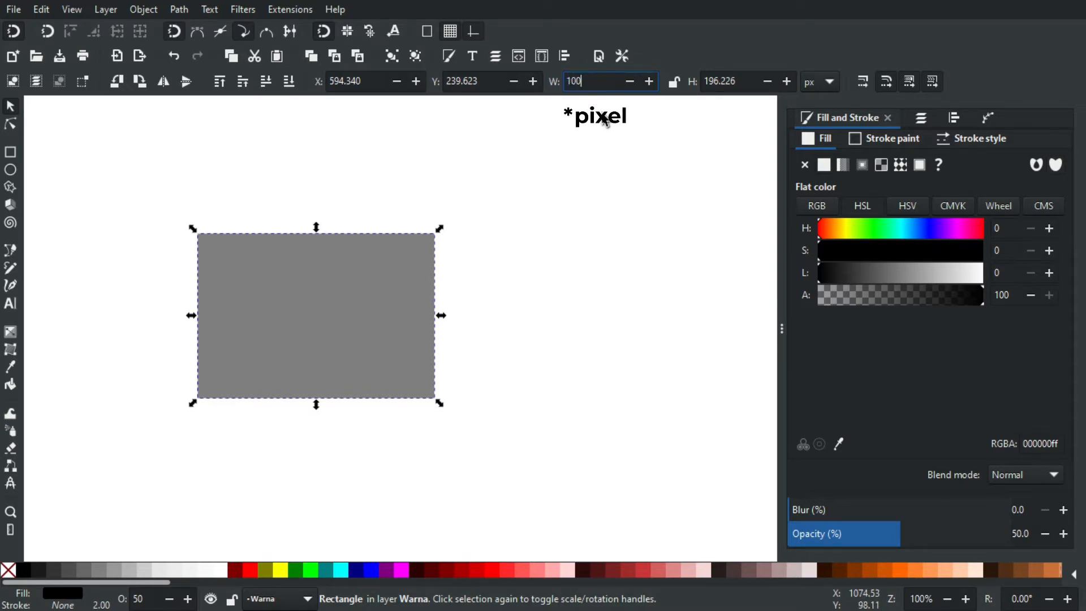
{"action": "key", "text": "Tab"}
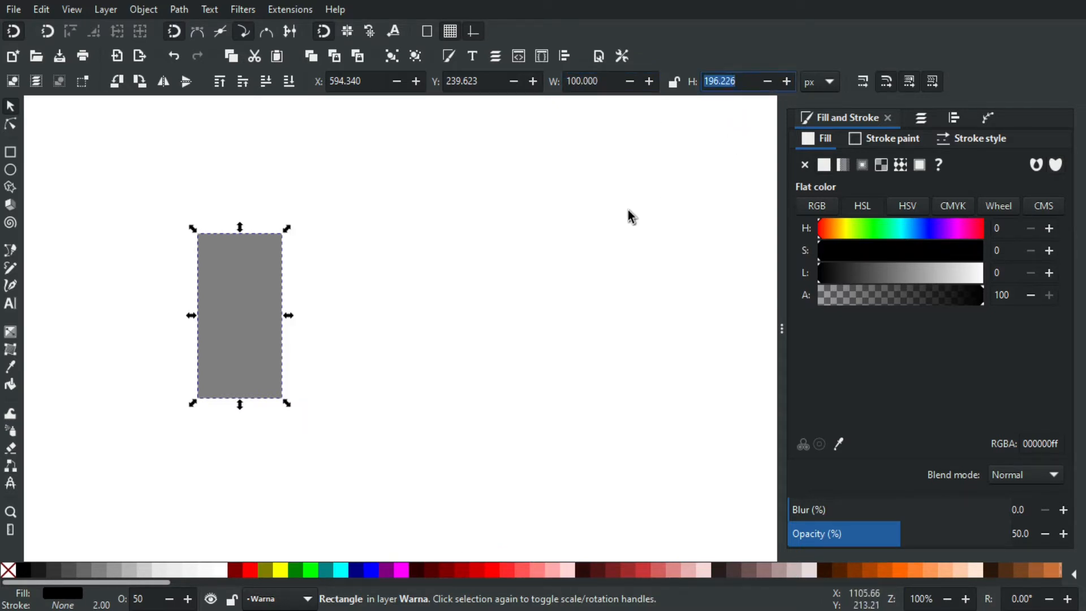
{"action": "type", "text": "75"}
{"action": "key", "text": "Return"}
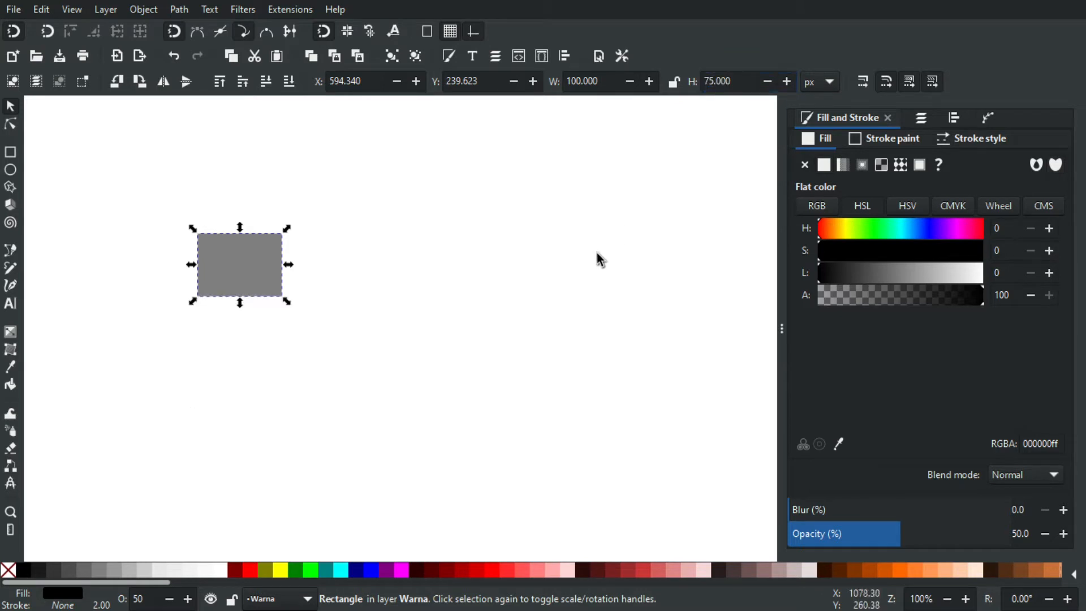
- Duplicate the grey rectangle in place and fill the copy with the red ff2a2a
{"action": "left_click_drag", "start_coordinate": [289, 247], "coordinate": [389, 293]}
{"action": "scroll", "coordinate": [341, 307], "scroll_direction": "up", "scroll_amount": 2}
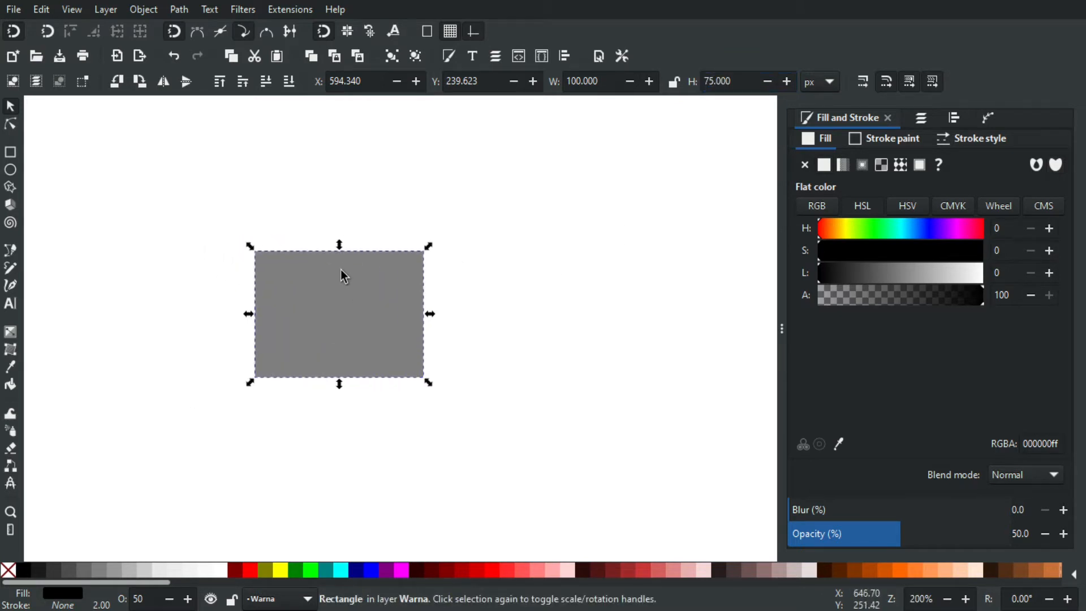
{"action": "scroll", "coordinate": [340, 269], "scroll_direction": "up", "scroll_amount": 1}
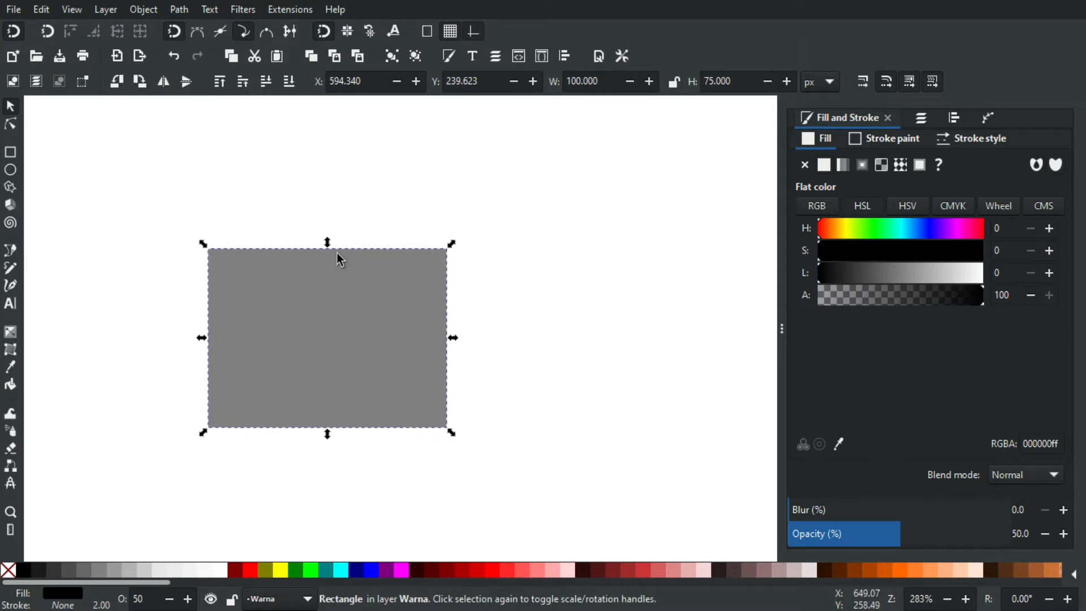
{"action": "left_click", "coordinate": [296, 228]}
{"action": "left_click_drag", "start_coordinate": [169, 138], "coordinate": [321, 296]}
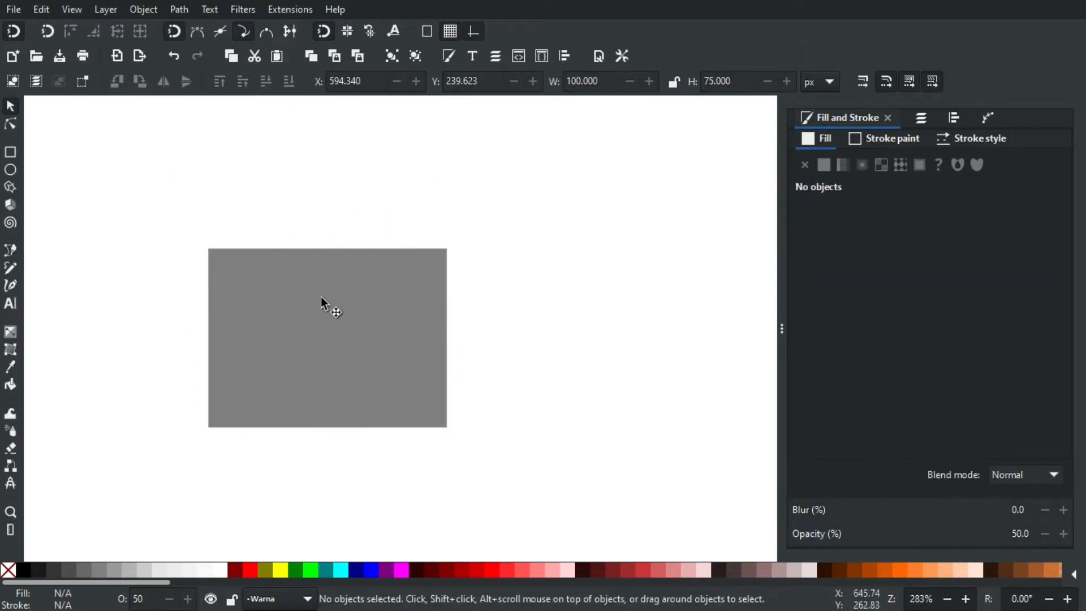
{"action": "left_click", "coordinate": [297, 265]}
{"action": "left_click_drag", "start_coordinate": [146, 136], "coordinate": [370, 319]}
{"action": "left_click", "coordinate": [407, 298]}
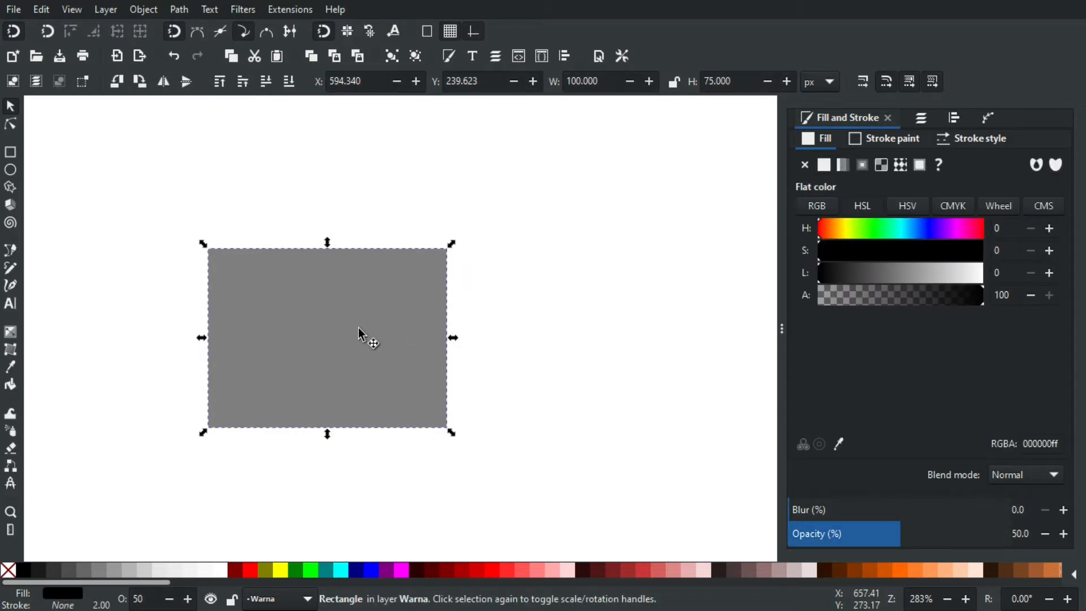
{"action": "key", "text": "ctrl+d"}
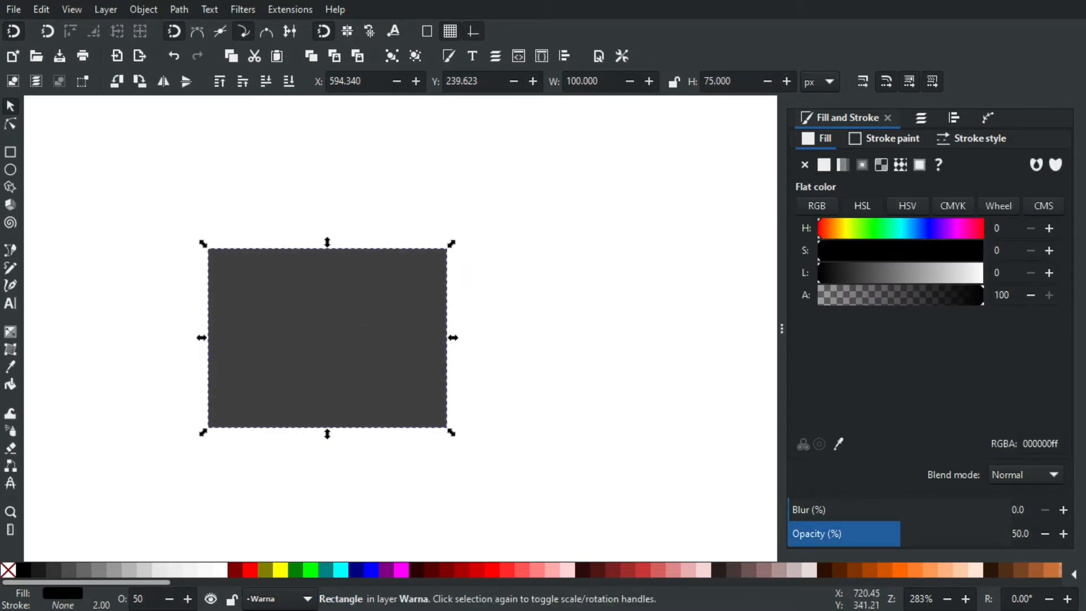
{"action": "left_click", "coordinate": [504, 571]}
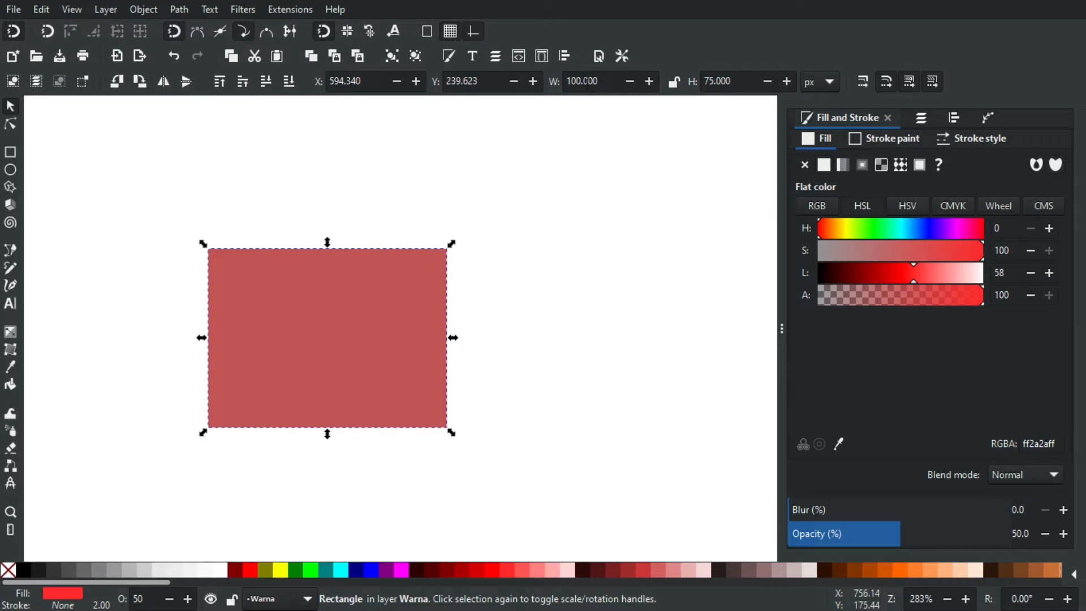
- Set the red rectangle's size to 37.5 px wide and 12.5 px high
{"action": "left_click", "coordinate": [595, 80]}
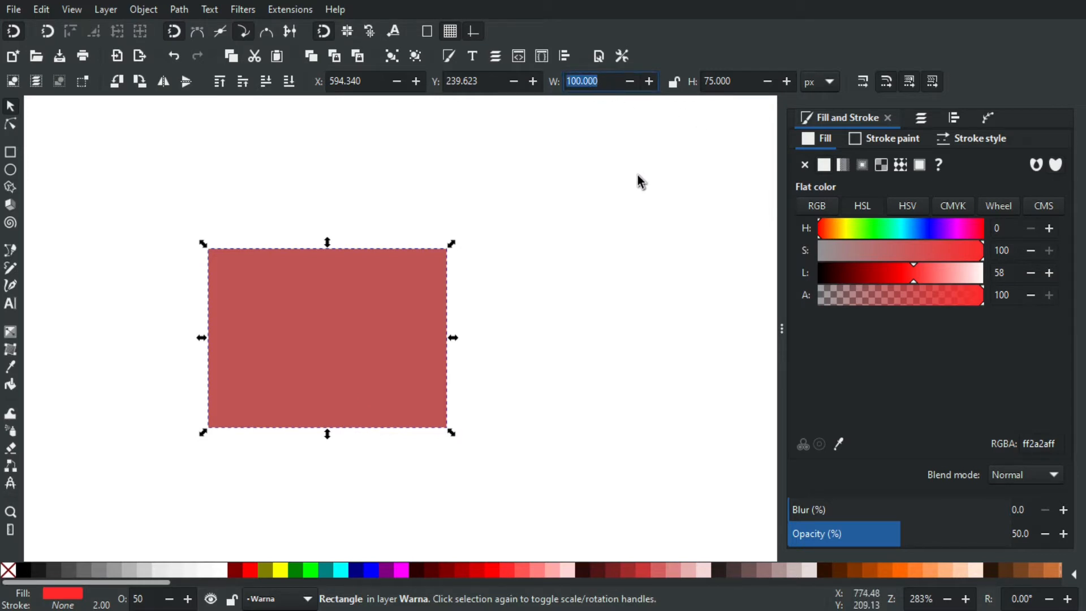
{"action": "type", "text": "37.5"}
{"action": "key", "text": "Return"}
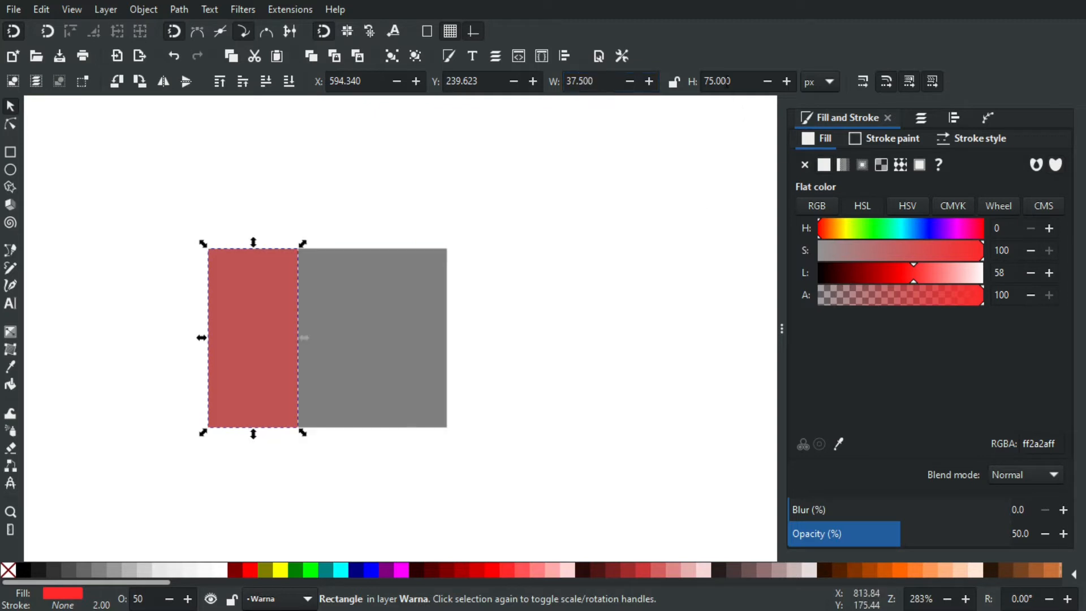
{"action": "key", "text": "Tab"}
{"action": "type", "text": "1"}
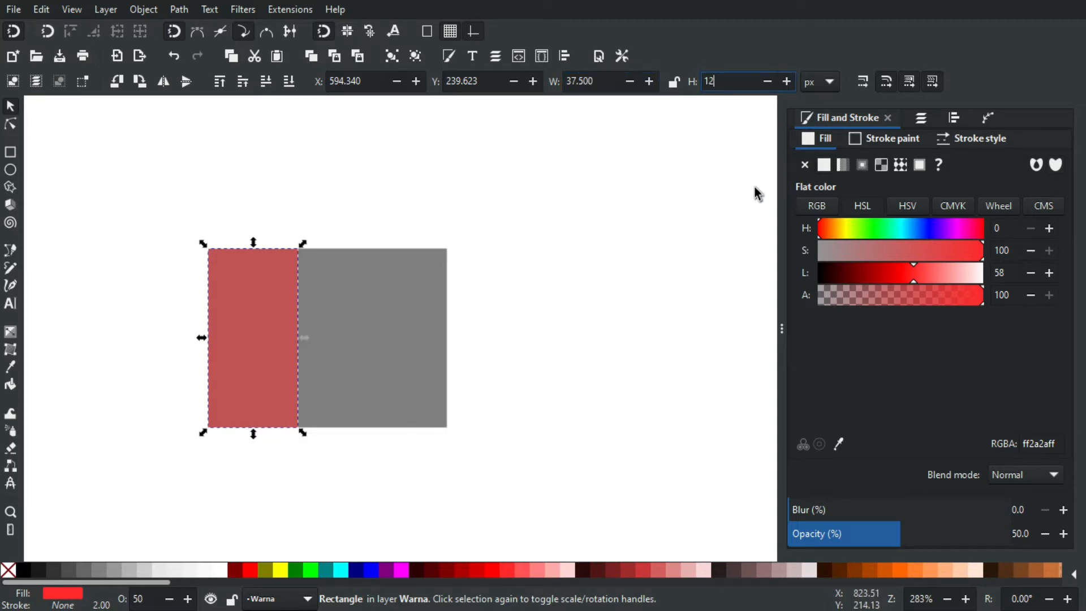
{"action": "type", "text": "2.5"}
{"action": "key", "text": "Return"}
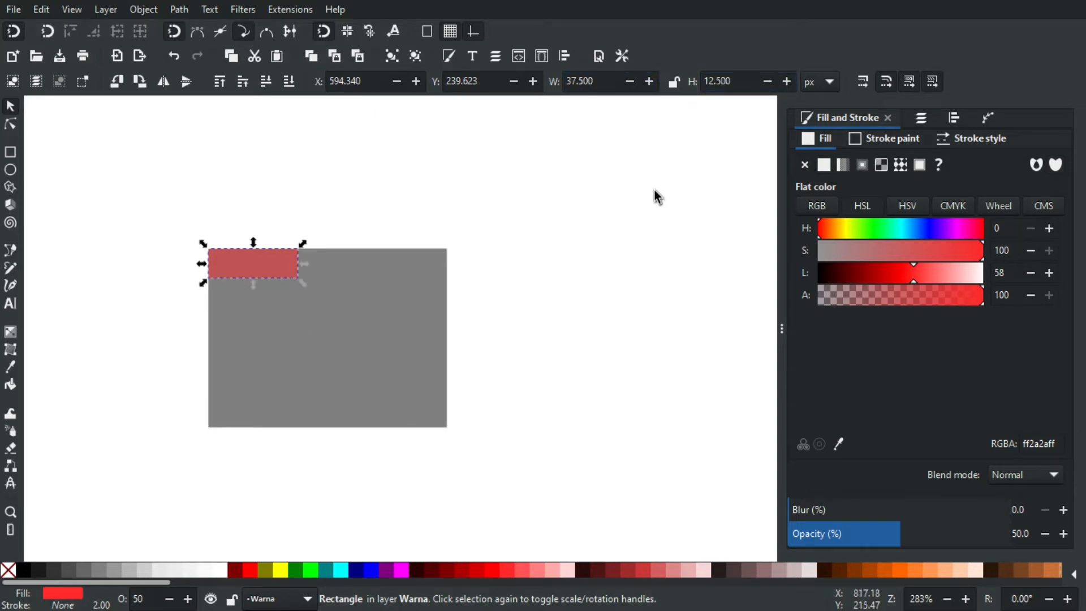
- Move the red rectangle on top of the grey one, snapping its bottom-left corner to the grey rectangle's top-left corner
{"action": "left_click_drag", "start_coordinate": [293, 268], "coordinate": [238, 243]}
{"action": "scroll", "coordinate": [269, 231], "scroll_direction": "up", "scroll_amount": 1}
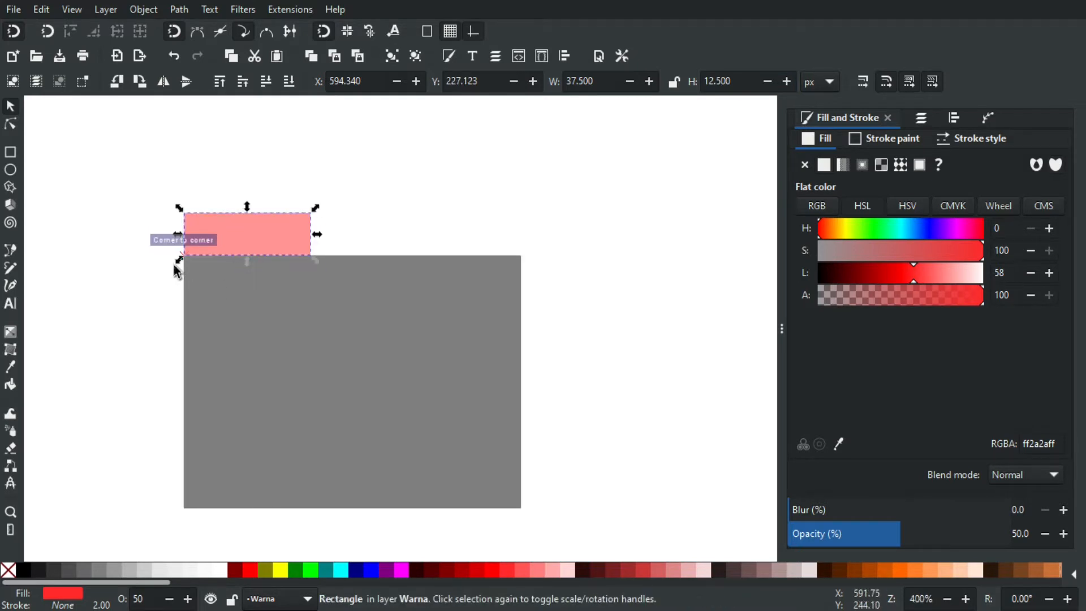
{"action": "scroll", "coordinate": [194, 249], "scroll_direction": "up", "scroll_amount": 2}
{"action": "scroll", "coordinate": [273, 266], "scroll_direction": "down", "scroll_amount": 1}
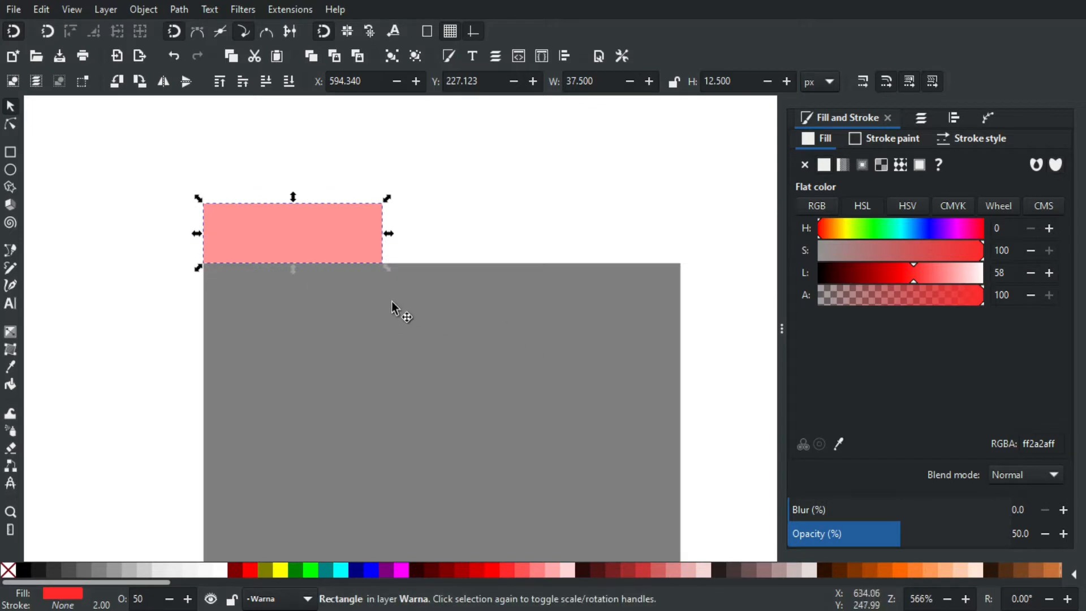
{"action": "left_click", "coordinate": [18, 34]}
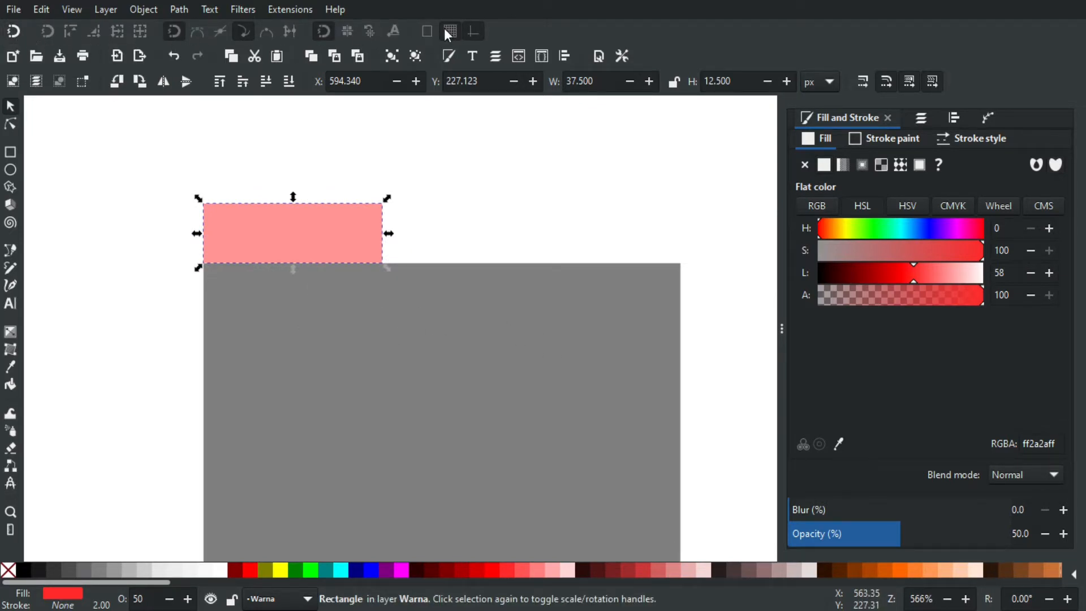
{"action": "left_click", "coordinate": [14, 33]}
{"action": "left_click", "coordinate": [99, 201]}
{"action": "left_click_drag", "start_coordinate": [312, 221], "coordinate": [245, 202]}
{"action": "scroll", "coordinate": [361, 196], "scroll_direction": "down", "scroll_amount": 2}
{"action": "left_click_drag", "start_coordinate": [352, 194], "coordinate": [293, 195]}
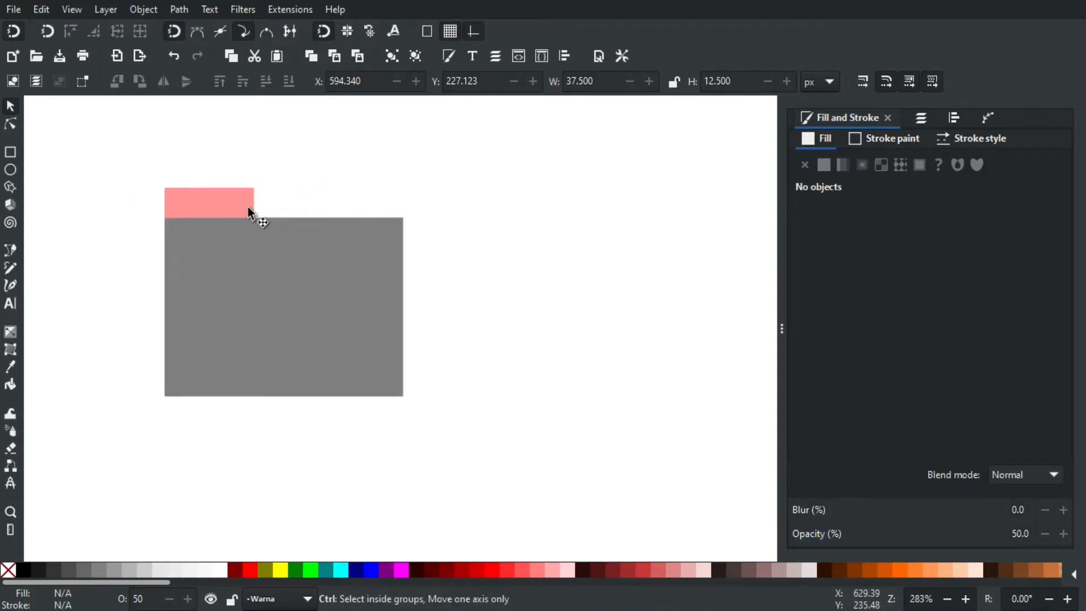
{"action": "scroll", "coordinate": [248, 206], "scroll_direction": "up", "scroll_amount": 1}
- Convert the red rectangle to an editable path
{"action": "left_click", "coordinate": [217, 210]}
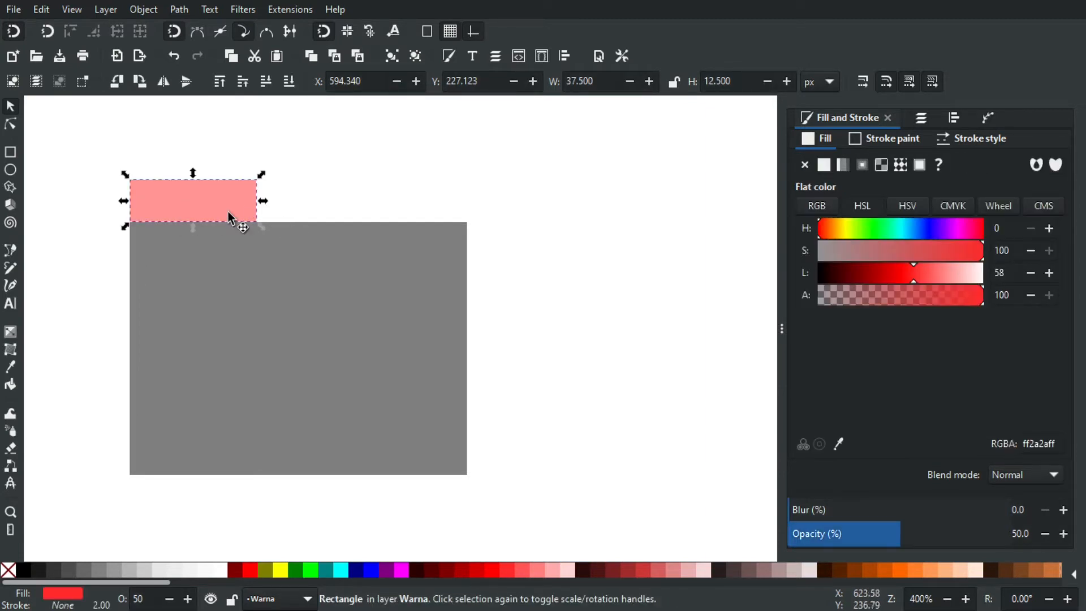
{"action": "left_click_drag", "start_coordinate": [277, 218], "coordinate": [301, 223]}
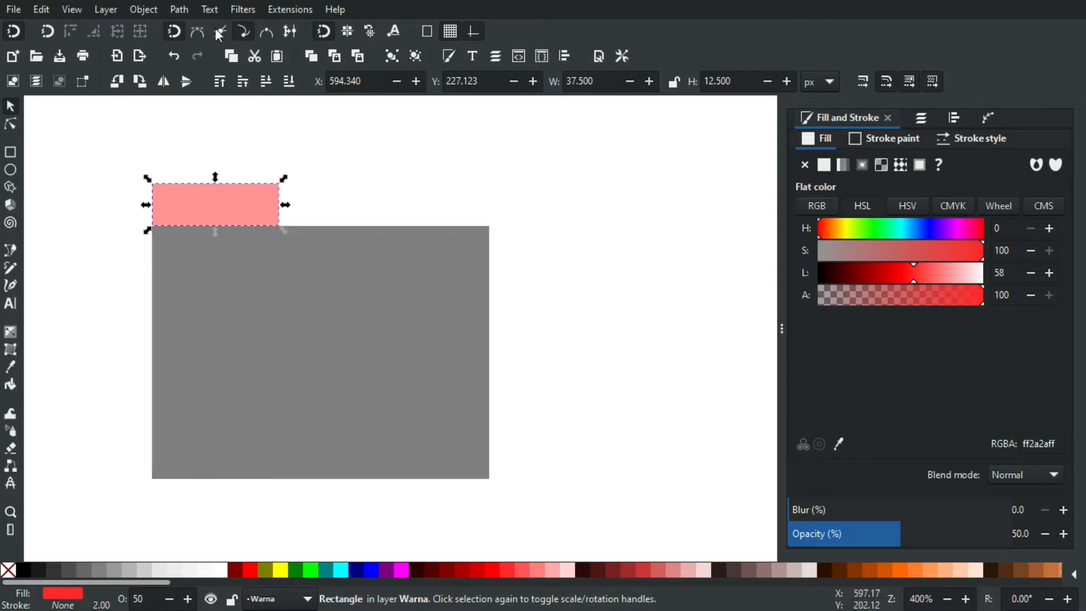
{"action": "left_click", "coordinate": [176, 9]}
{"action": "left_click", "coordinate": [199, 30]}
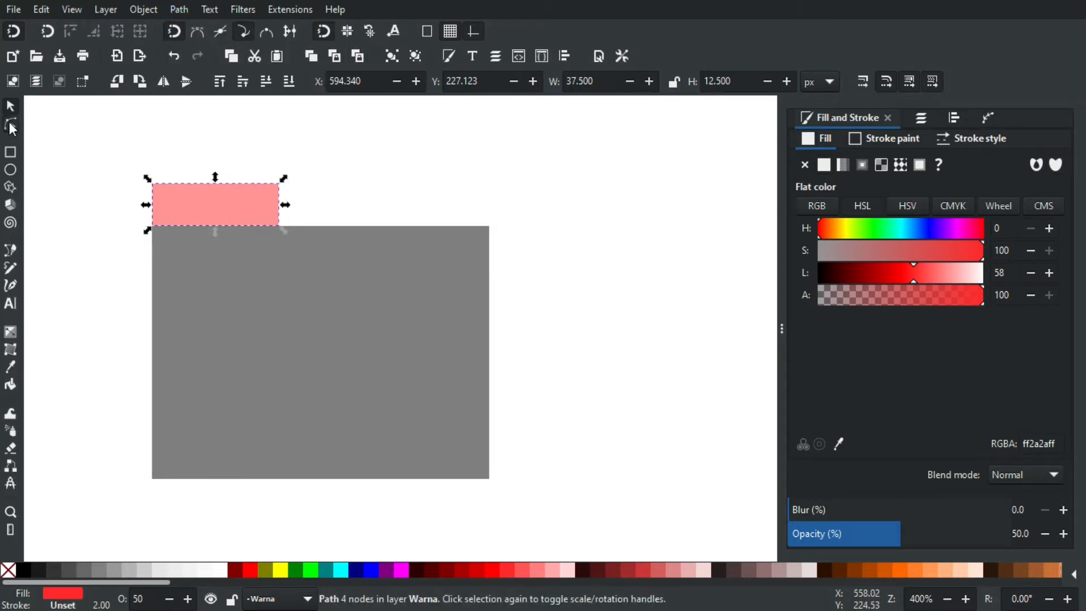
- Slant the red tab's right edge by moving its top-right node horizontally inward to about X 626.17 px
{"action": "left_click", "coordinate": [11, 126]}
{"action": "scroll", "coordinate": [286, 201], "scroll_direction": "up", "scroll_amount": 1}
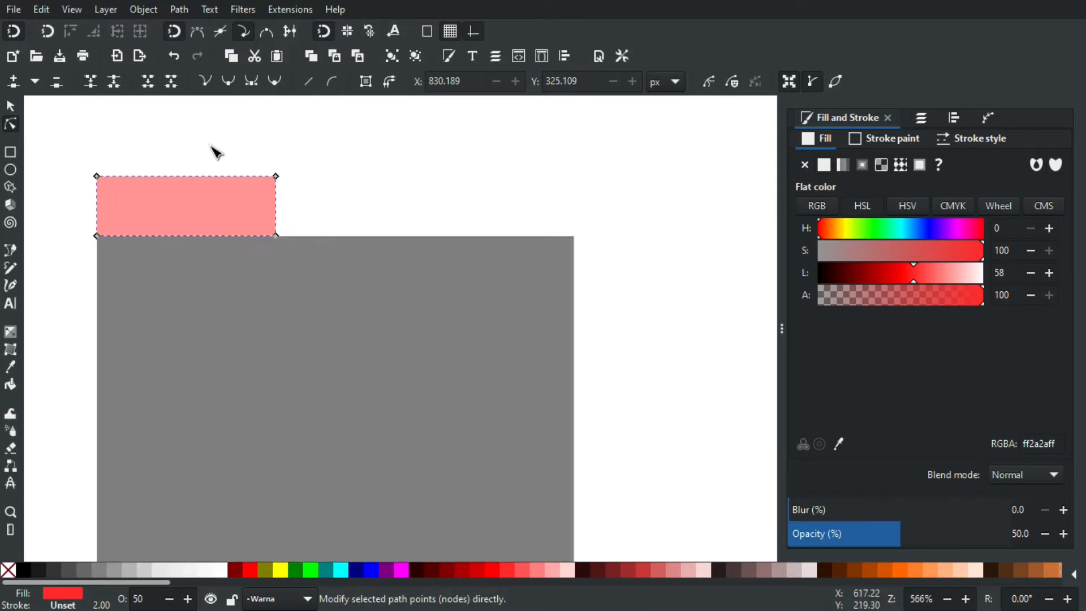
{"action": "left_click_drag", "start_coordinate": [211, 146], "coordinate": [232, 174]}
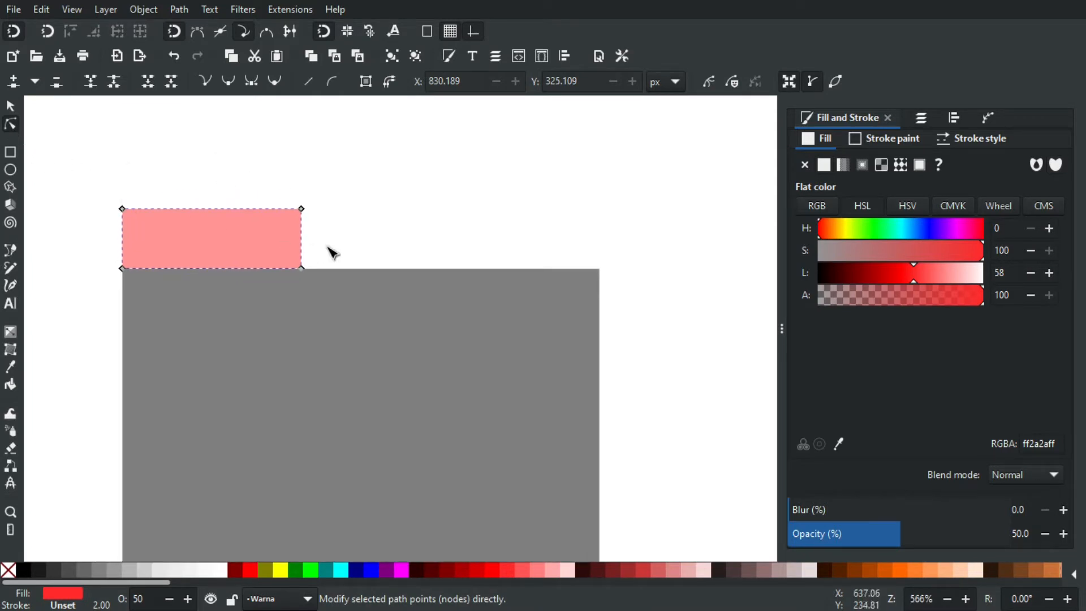
{"action": "left_click_drag", "start_coordinate": [331, 228], "coordinate": [276, 190]}
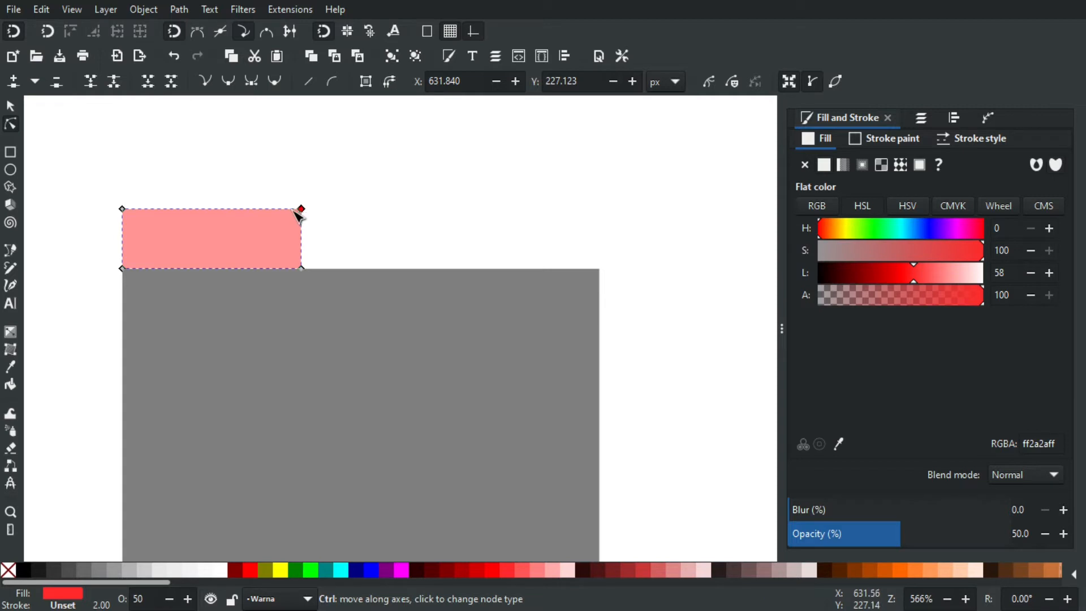
{"action": "left_click_drag", "start_coordinate": [300, 210], "coordinate": [280, 210]}
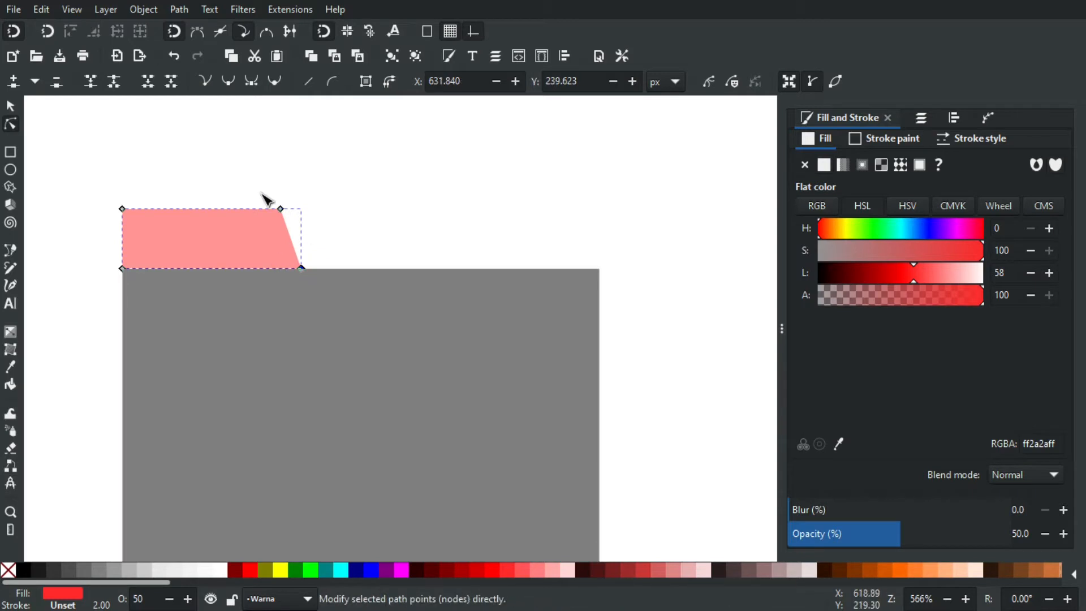
{"action": "left_click_drag", "start_coordinate": [280, 208], "coordinate": [272, 209]}
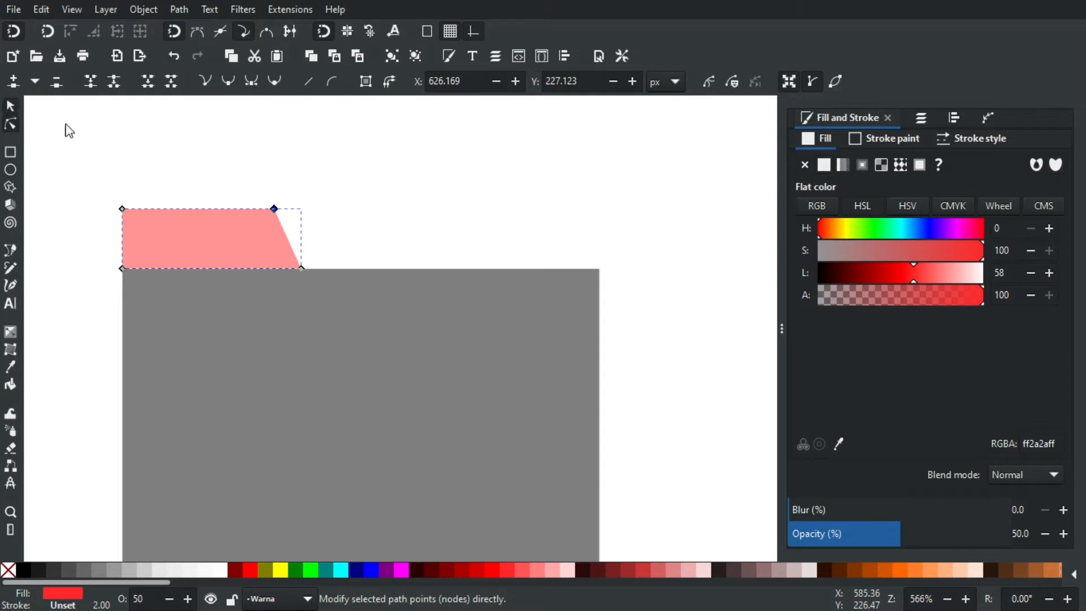
{"action": "left_click", "coordinate": [252, 189]}
- Merge the red tab and the grey rectangle into one folder shape with a Union
{"action": "scroll", "coordinate": [253, 190], "scroll_direction": "down", "scroll_amount": 2}
{"action": "mouse_move", "coordinate": [318, 237]}
{"action": "left_mouse_down"}
{"action": "mouse_move", "coordinate": [283, 225]}
{"action": "mouse_move", "coordinate": [324, 247]}
{"action": "left_mouse_up"}
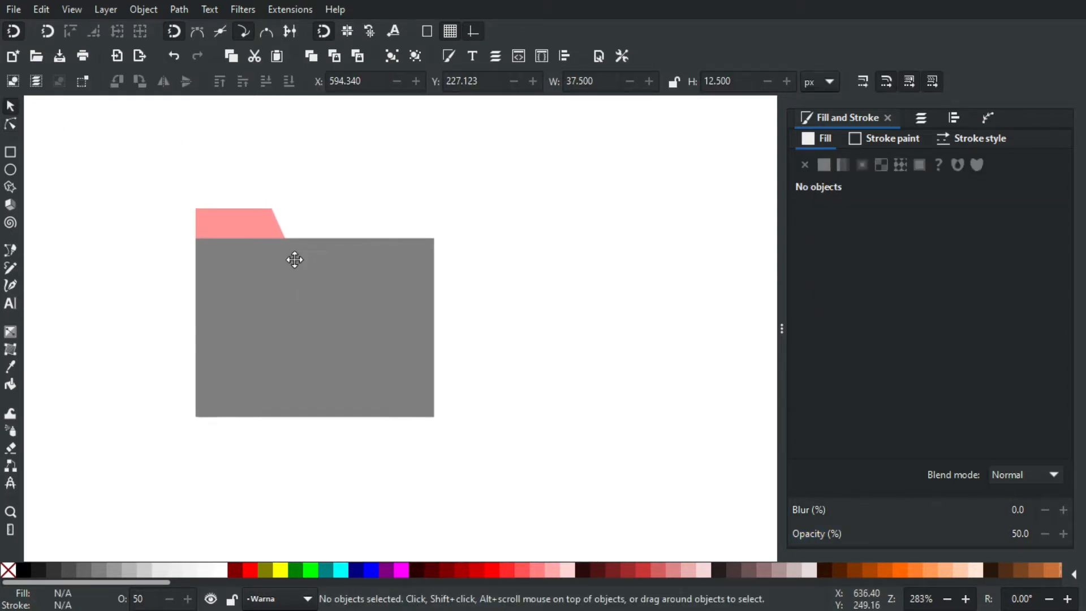
{"action": "left_click_drag", "start_coordinate": [484, 438], "coordinate": [215, 178]}
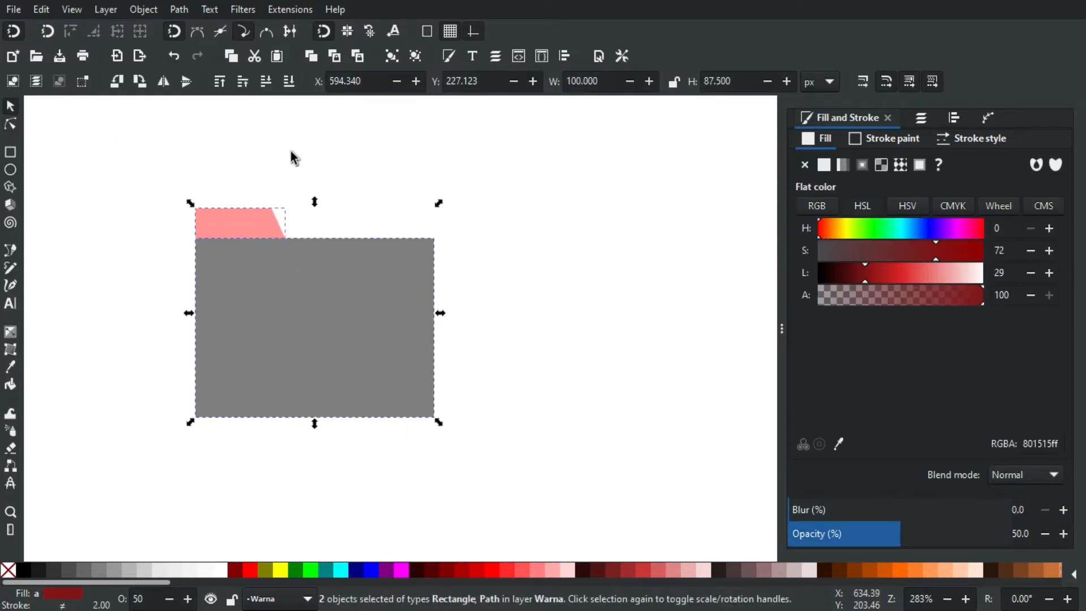
{"action": "left_click", "coordinate": [140, 152]}
{"action": "left_click_drag", "start_coordinate": [140, 153], "coordinate": [508, 456]}
{"action": "left_click", "coordinate": [504, 406]}
{"action": "mouse_move", "coordinate": [441, 405]}
{"action": "left_mouse_down"}
{"action": "mouse_move", "coordinate": [453, 419]}
{"action": "mouse_move", "coordinate": [445, 384]}
{"action": "left_mouse_up"}
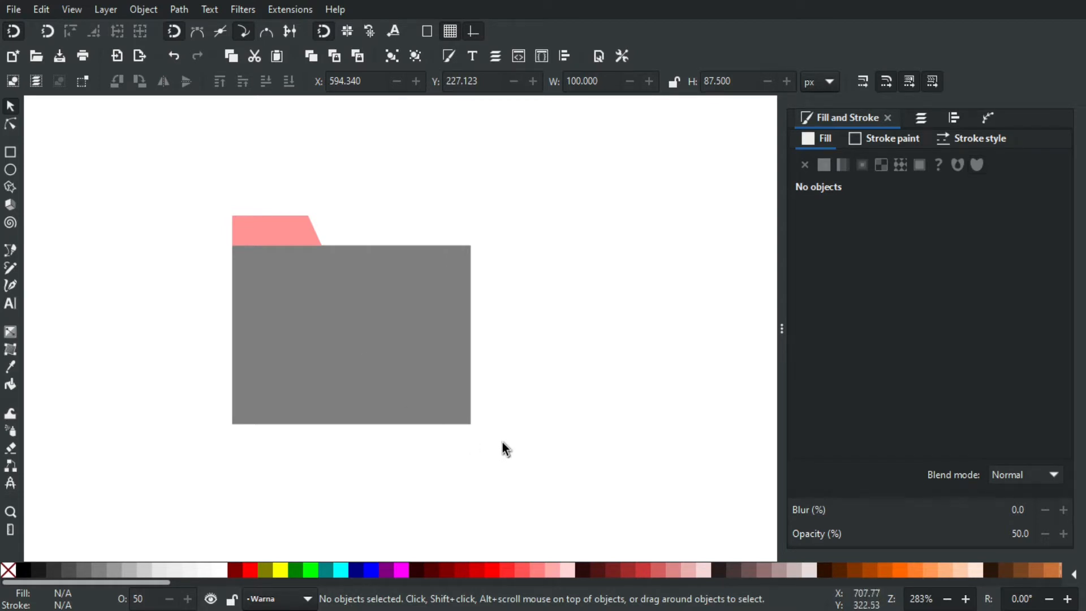
{"action": "mouse_move", "coordinate": [566, 479]}
{"action": "left_mouse_down"}
{"action": "mouse_move", "coordinate": [216, 199]}
{"action": "mouse_move", "coordinate": [185, 155]}
{"action": "left_mouse_up"}
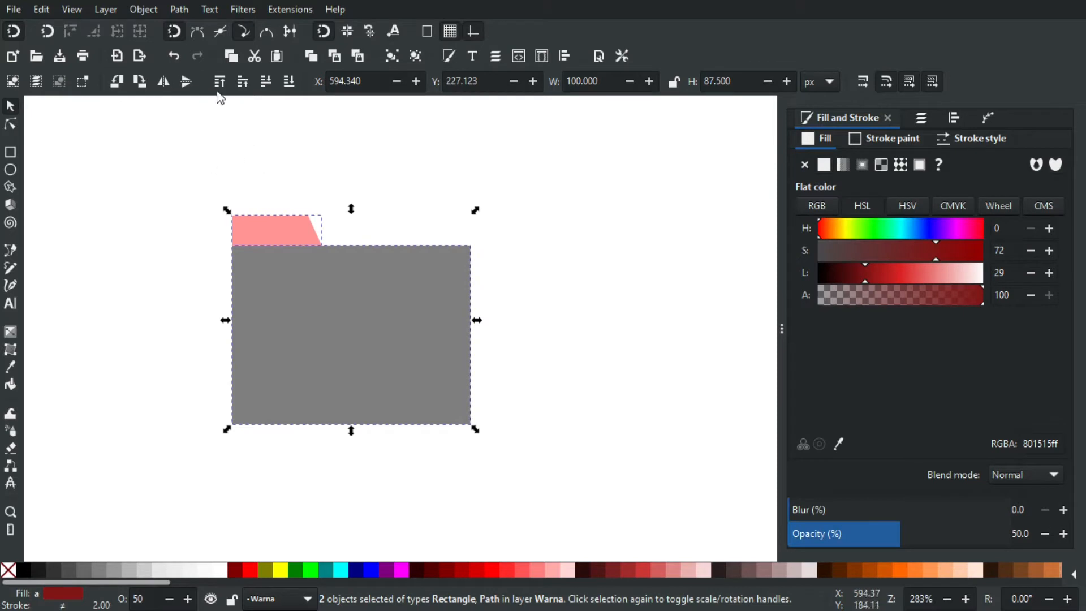
{"action": "left_click", "coordinate": [178, 10]}
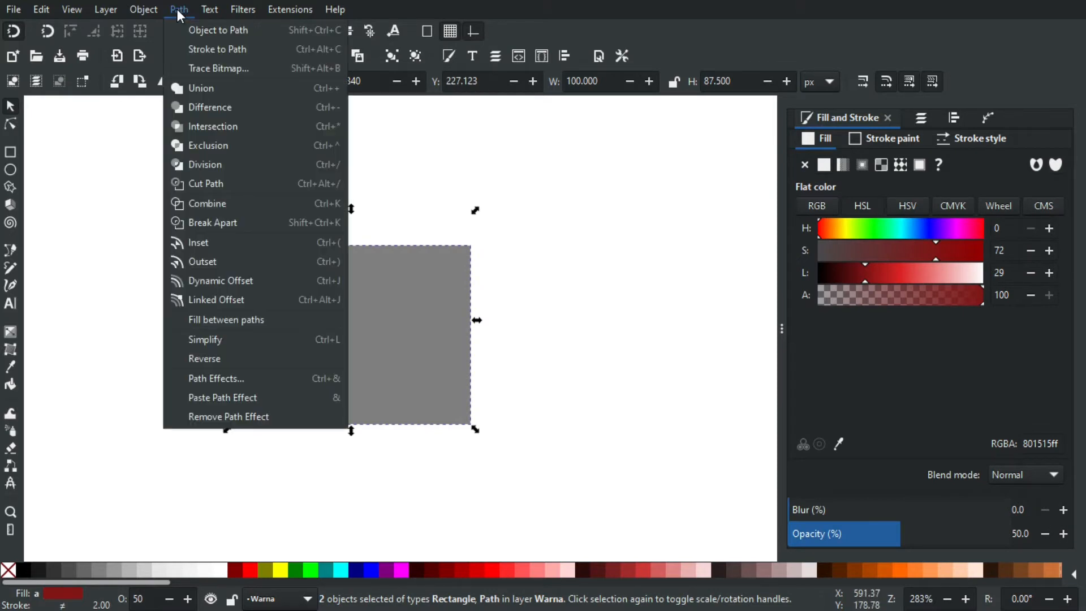
{"action": "left_click", "coordinate": [199, 89]}
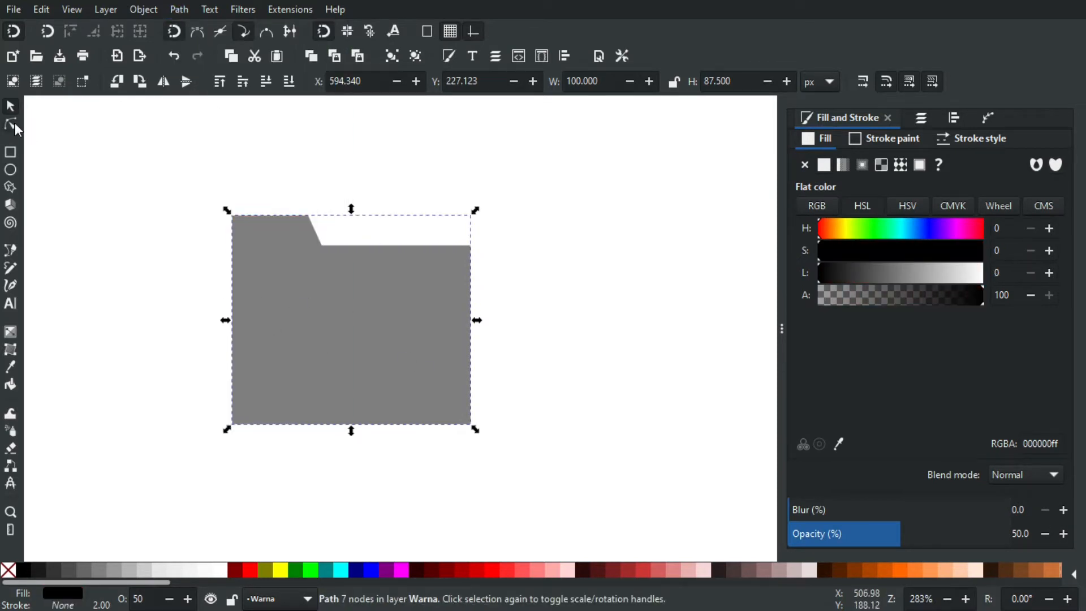
- Delete the leftover node on the folder shape's left edge where the tab met the rectangle
{"action": "left_click", "coordinate": [14, 124]}
{"action": "scroll", "coordinate": [344, 308], "scroll_direction": "right", "scroll_amount": 2}
{"action": "scroll", "coordinate": [345, 308], "scroll_direction": "down", "scroll_amount": 1}
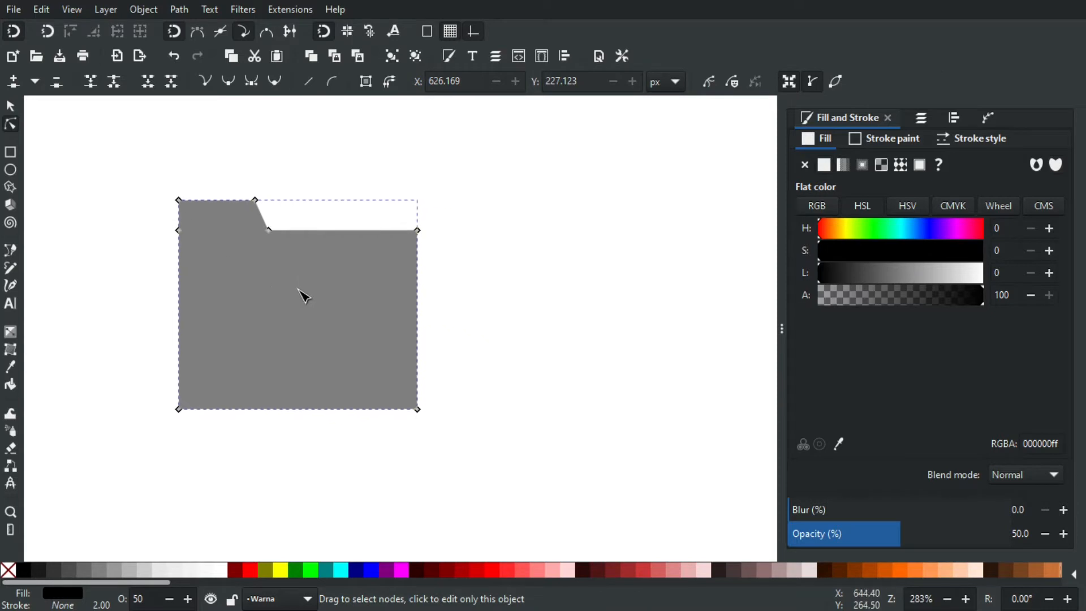
{"action": "scroll", "coordinate": [209, 283], "scroll_direction": "up", "scroll_amount": 1}
{"action": "left_click_drag", "start_coordinate": [127, 195], "coordinate": [215, 244]}
{"action": "key", "text": "Delete"}
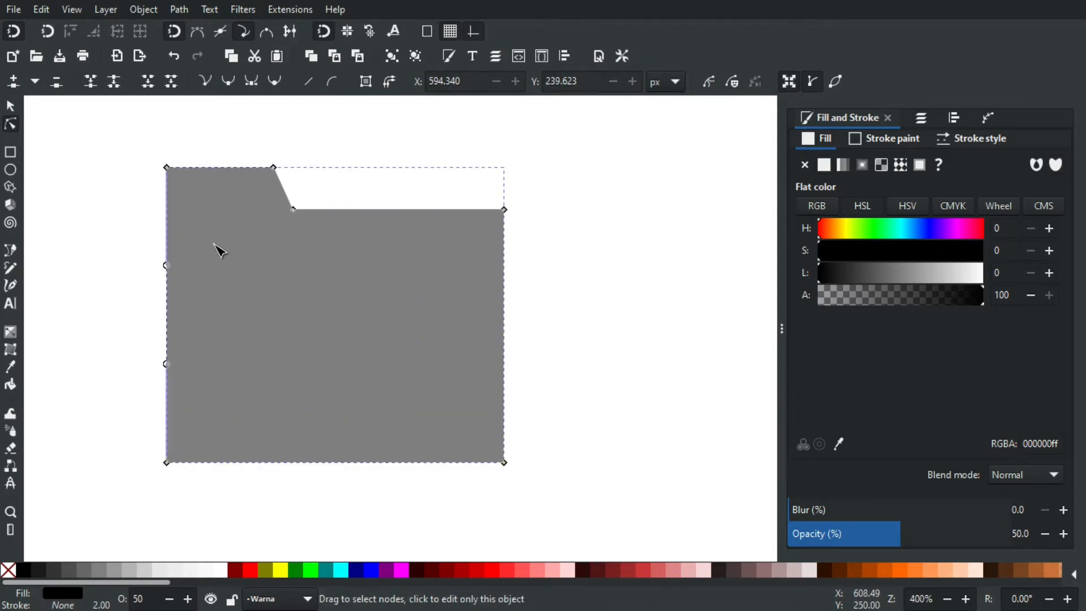
- Duplicate the merged folder shape in place and fill the copy with yellow (ffff00ff)
{"action": "left_click_drag", "start_coordinate": [307, 260], "coordinate": [290, 271]}
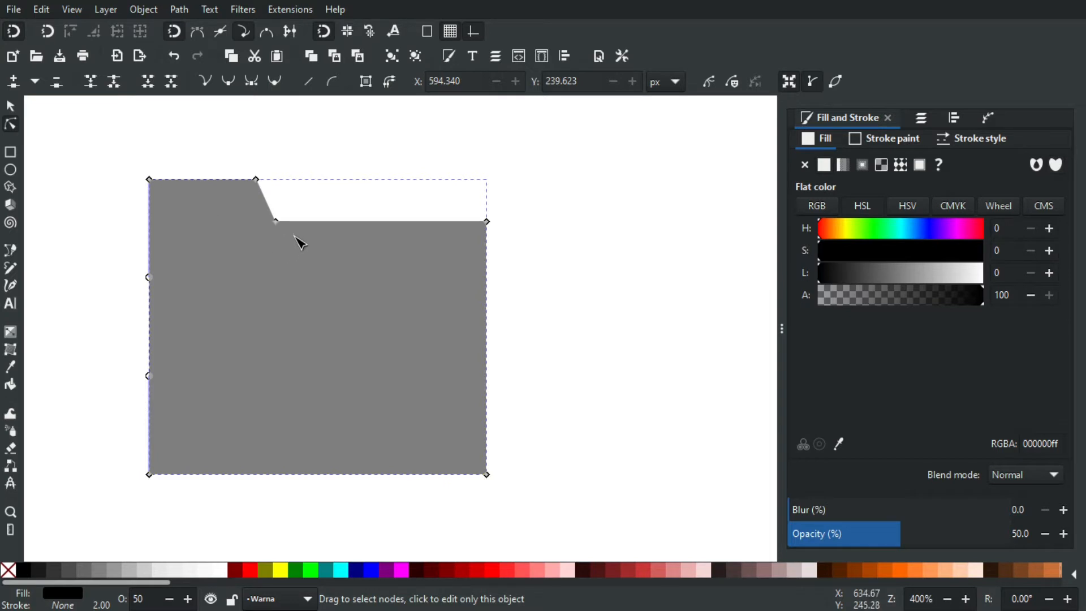
{"action": "key", "text": "s"}
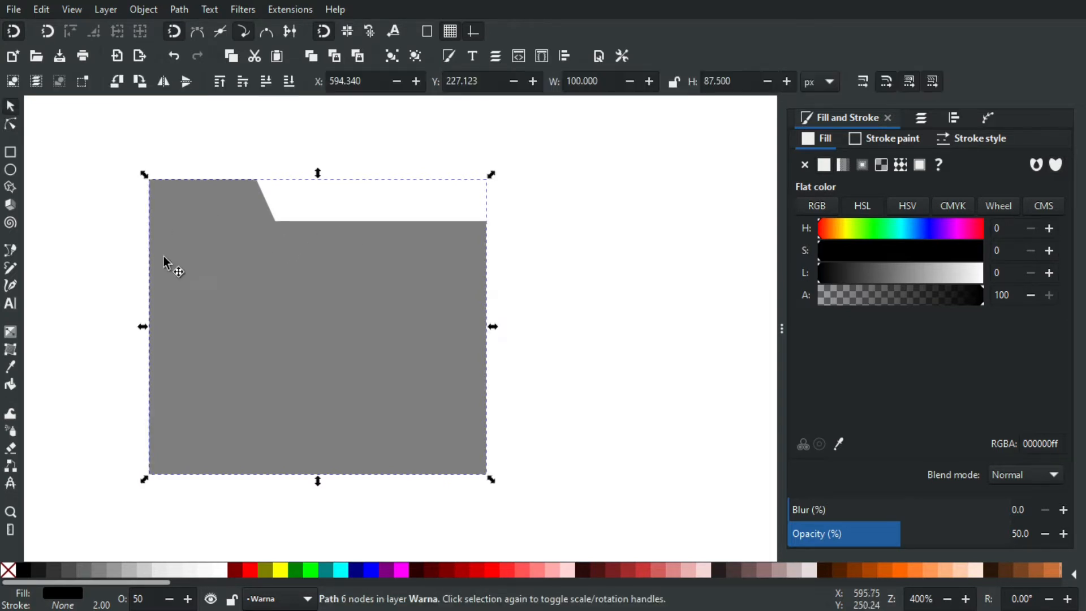
{"action": "left_click_drag", "start_coordinate": [138, 204], "coordinate": [123, 219]}
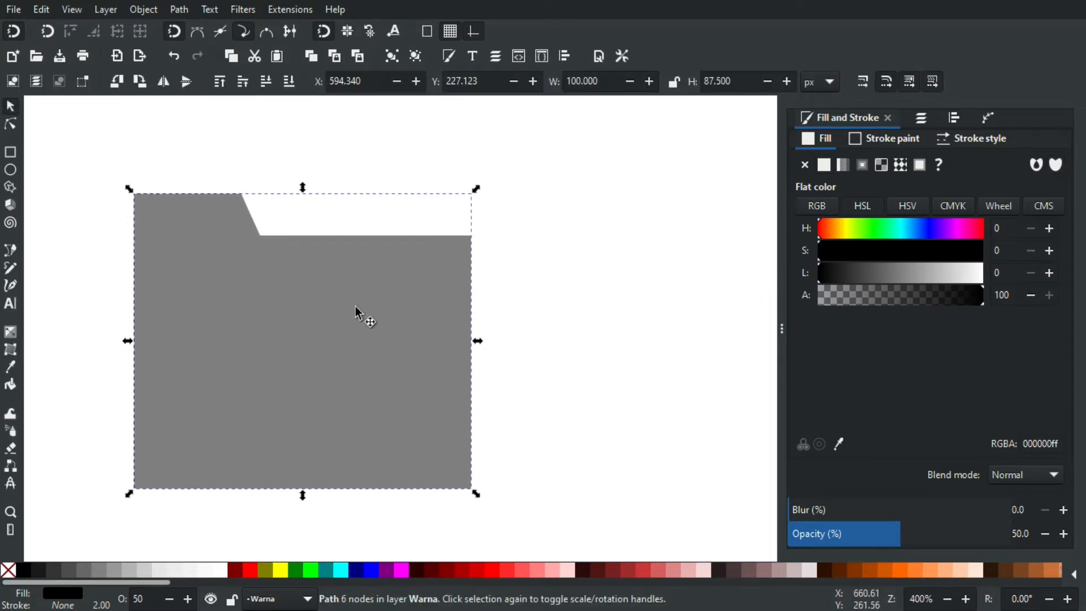
{"action": "left_click_drag", "start_coordinate": [358, 310], "coordinate": [360, 290]}
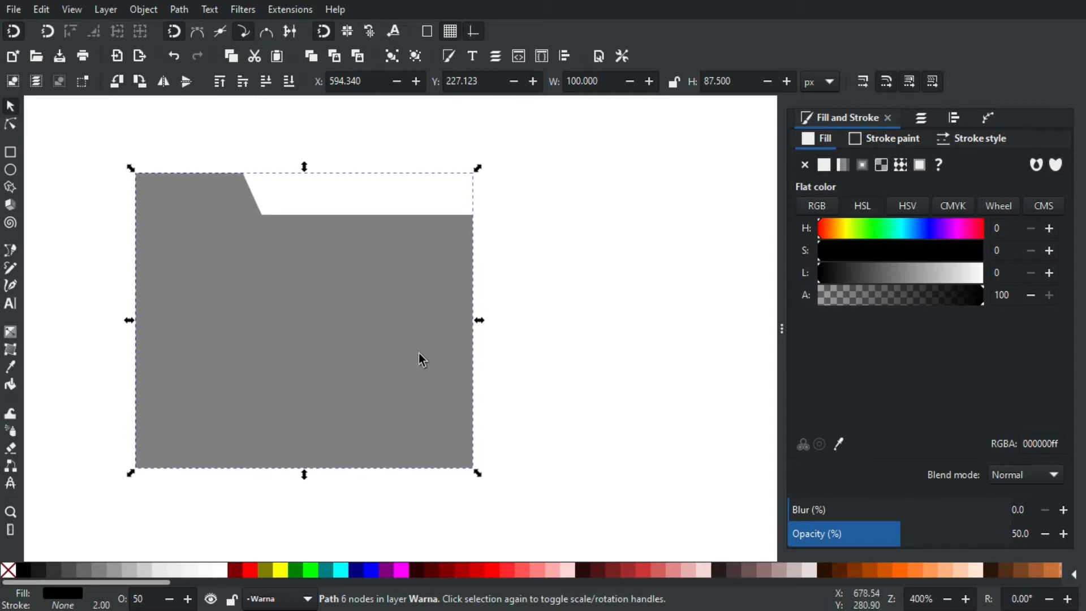
{"action": "key", "text": "ctrl+d"}
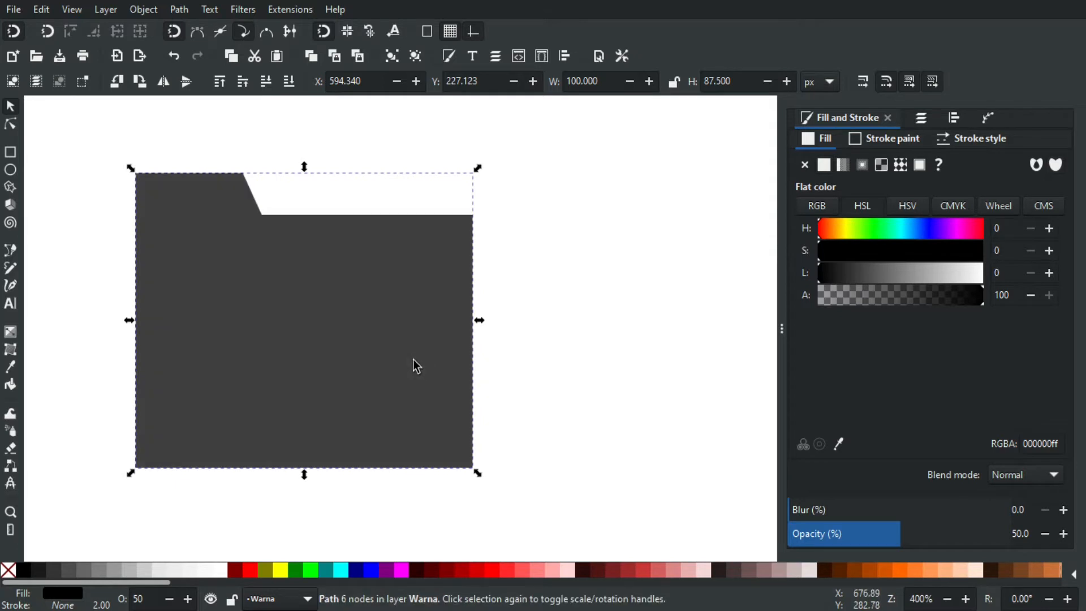
{"action": "left_click", "coordinate": [281, 569]}
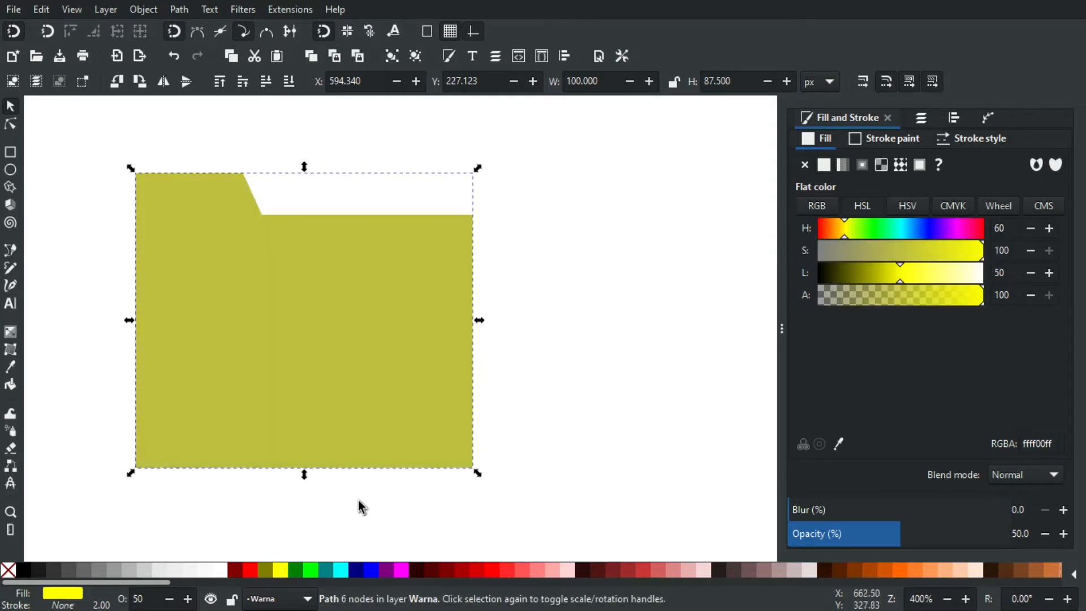
- Raise the yellow copy's two bottom nodes by 4 px to Y 310.623 px
{"action": "left_click_drag", "start_coordinate": [317, 330], "coordinate": [289, 301]}
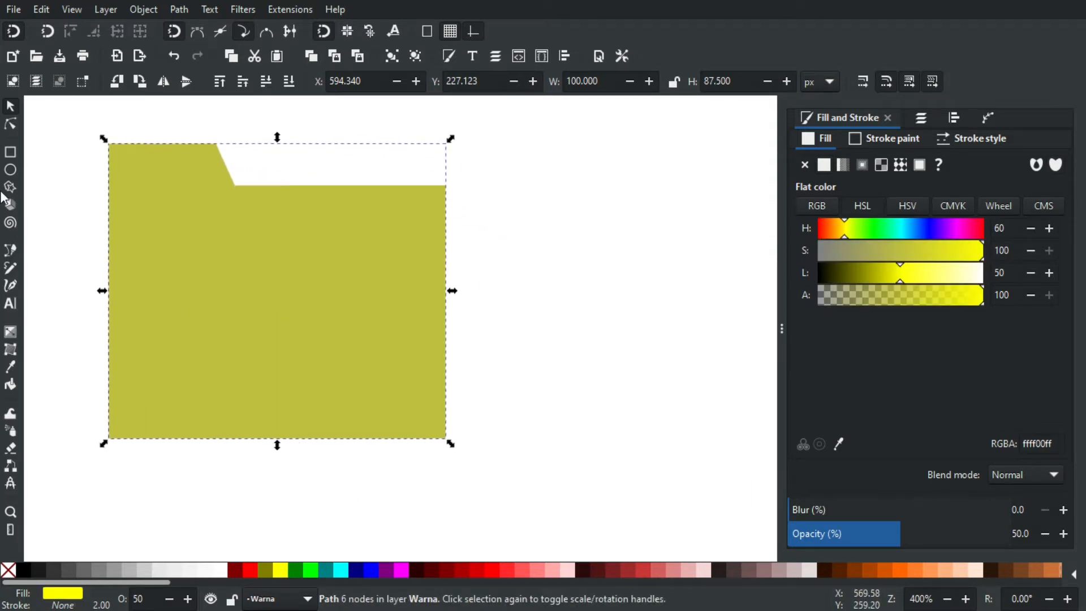
{"action": "left_click_drag", "start_coordinate": [88, 222], "coordinate": [102, 240]}
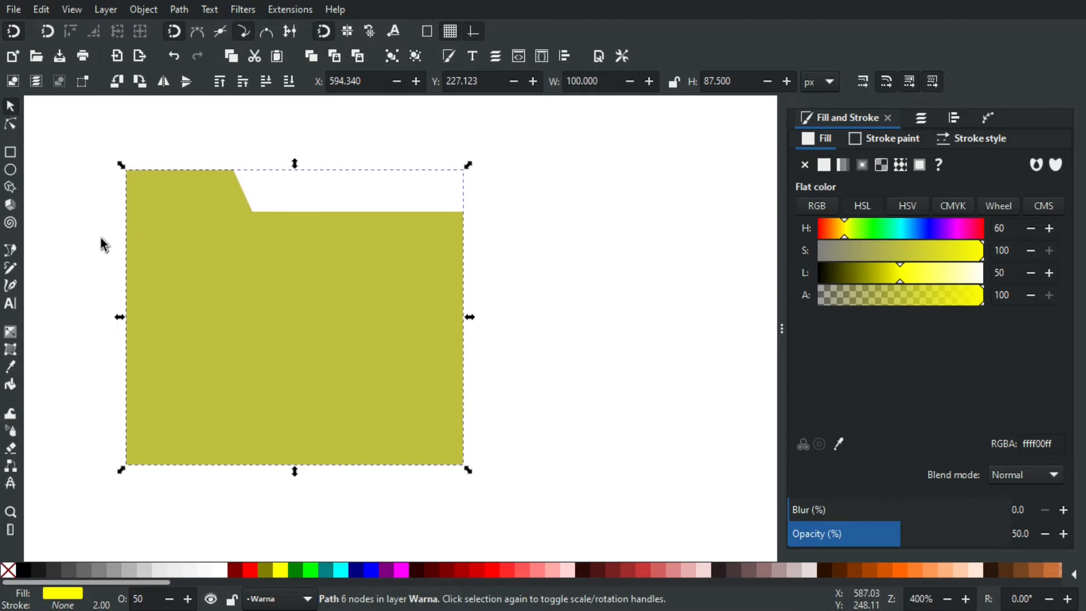
{"action": "left_click", "coordinate": [11, 127]}
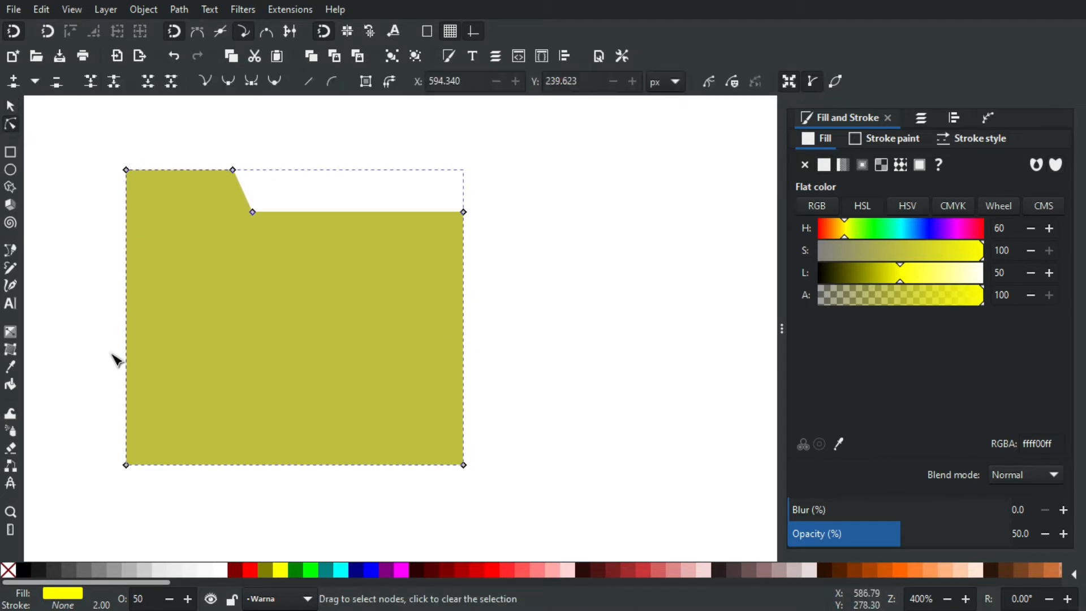
{"action": "left_click_drag", "start_coordinate": [402, 474], "coordinate": [434, 468]}
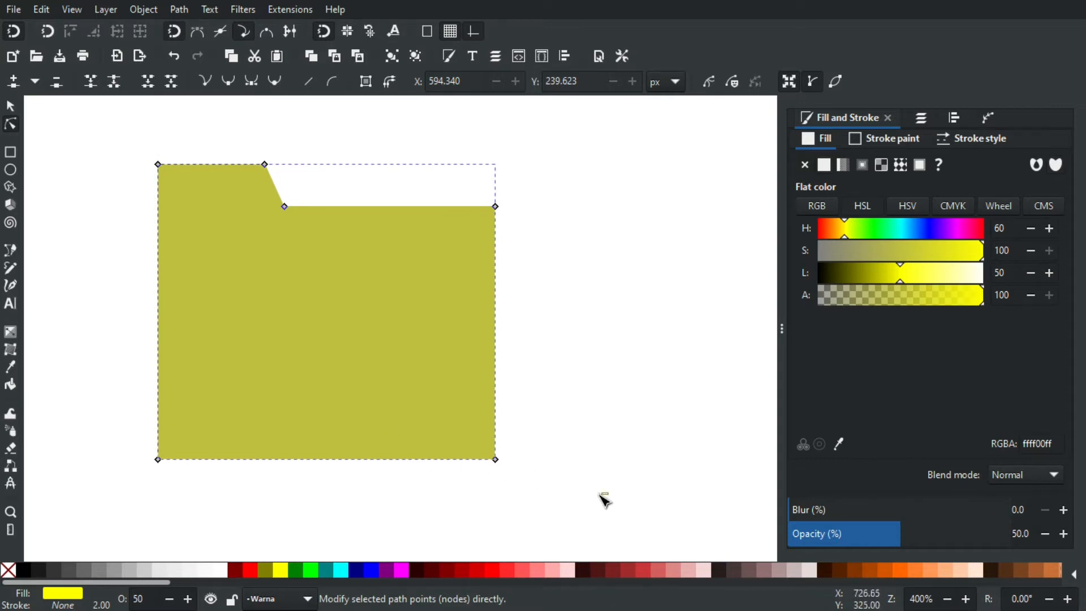
{"action": "left_click_drag", "start_coordinate": [608, 491], "coordinate": [90, 423]}
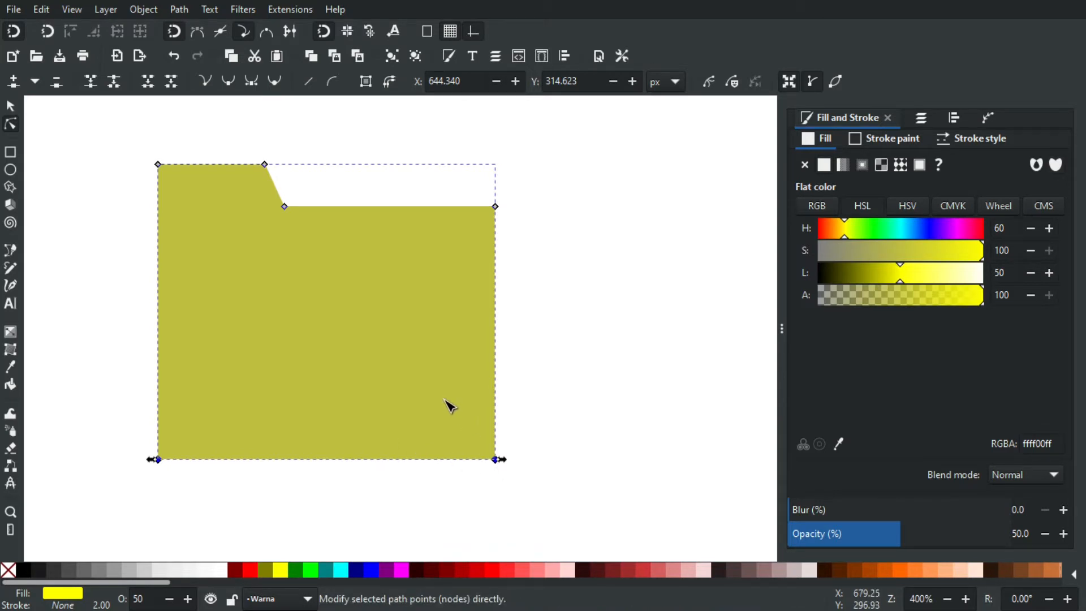
{"action": "key", "text": "Up"}
{"action": "key", "text": "Up"}
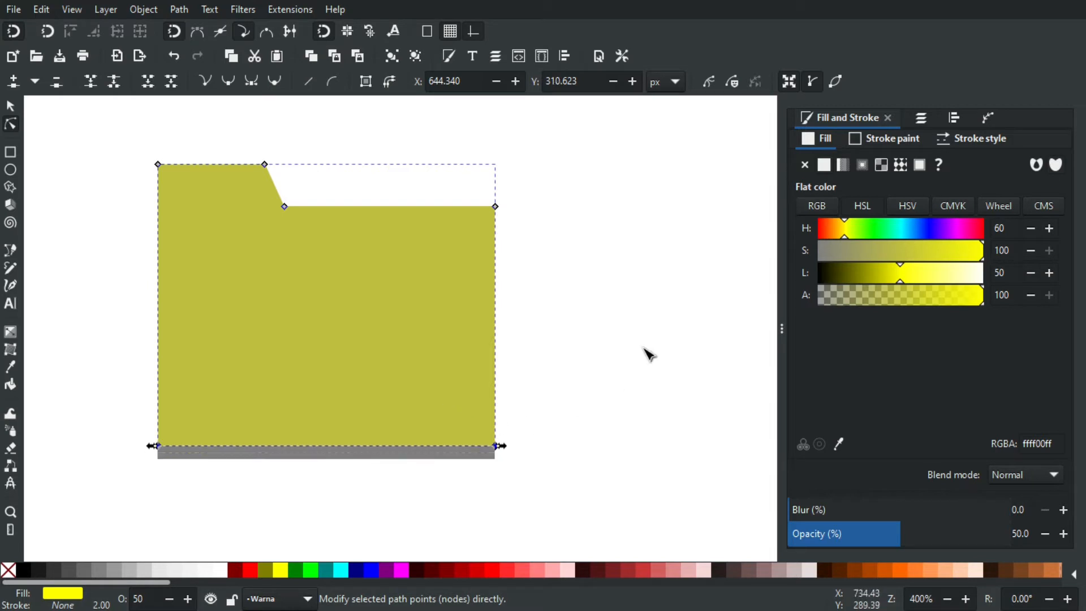
- Lower the yellow copy's four upper nodes together by 4 px
{"action": "left_click_drag", "start_coordinate": [642, 240], "coordinate": [97, 142]}
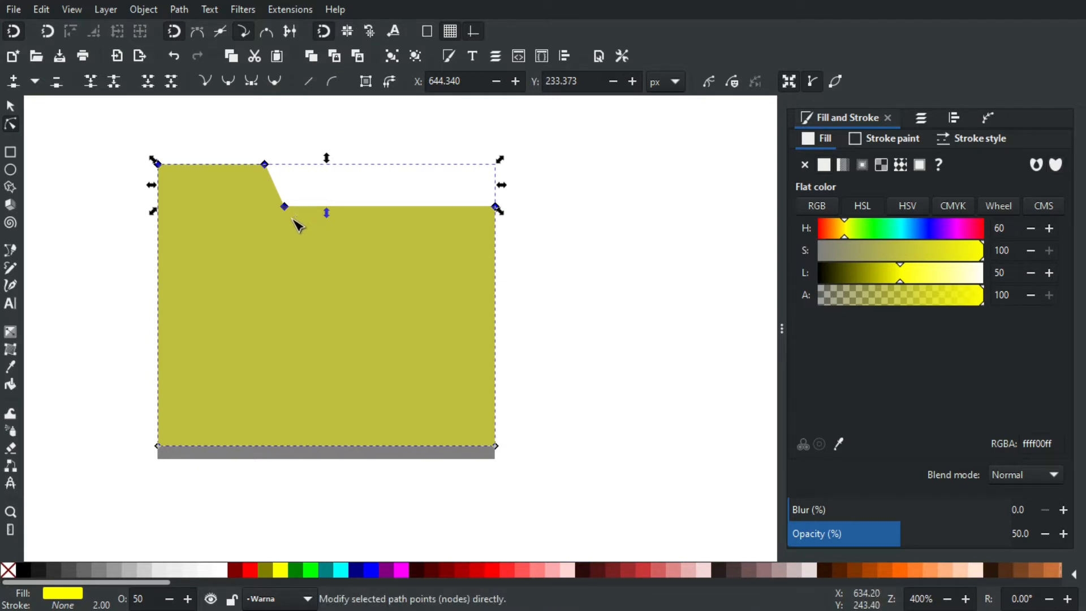
{"action": "key", "text": "Down"}
{"action": "key", "text": "Down"}
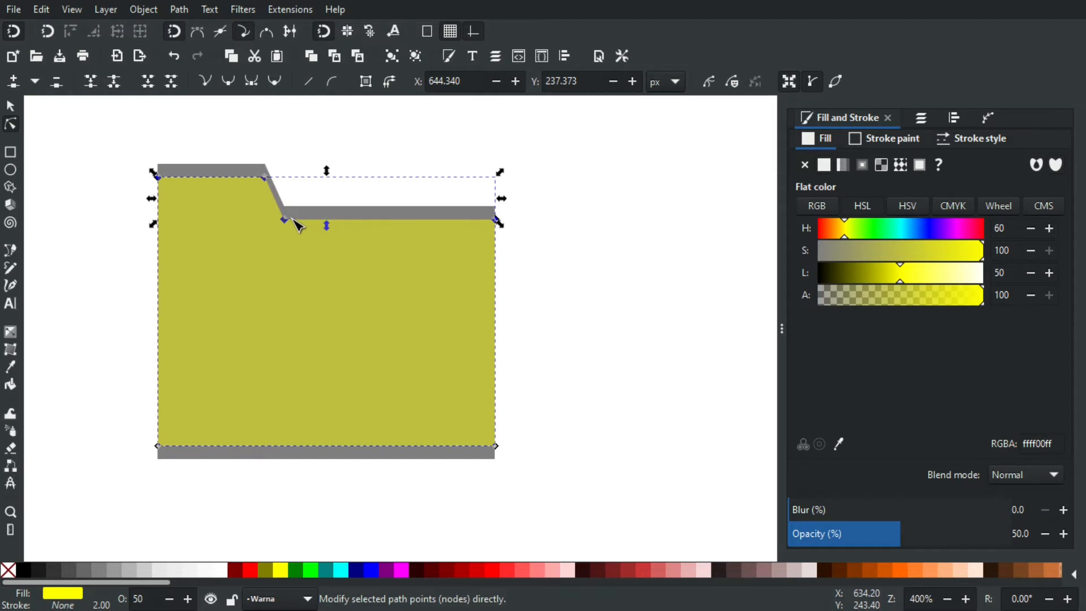
- Lower the two top nodes of the yellow copy's tab to Y 247.123 px, below its right-hand top edge, and deselect the shape
{"action": "left_click_drag", "start_coordinate": [257, 213], "coordinate": [328, 235]}
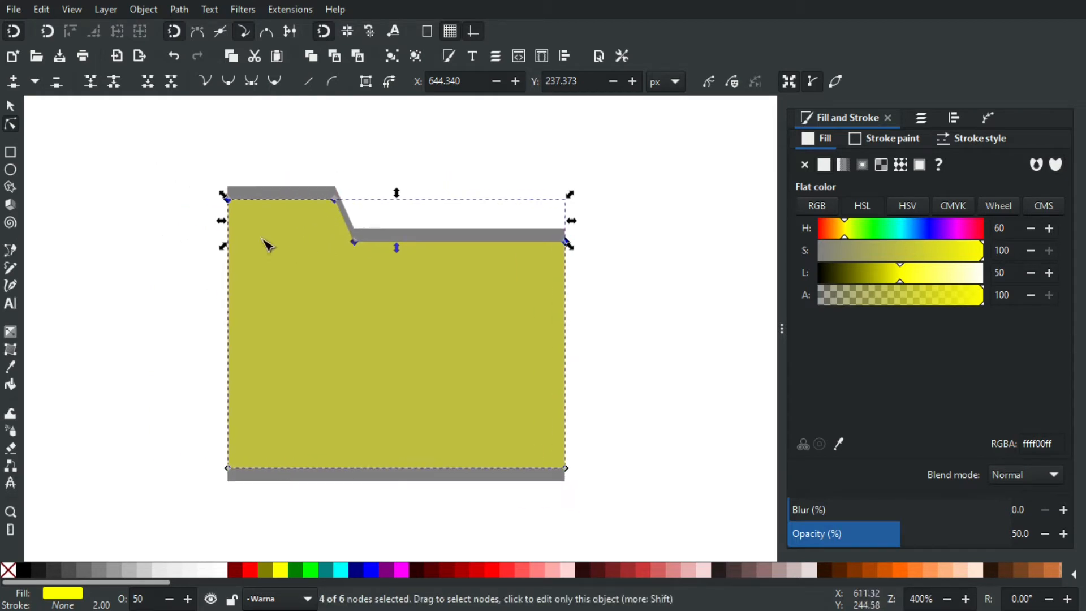
{"action": "left_click_drag", "start_coordinate": [168, 178], "coordinate": [357, 220]}
{"action": "scroll", "coordinate": [291, 220], "scroll_direction": "up", "scroll_amount": 1}
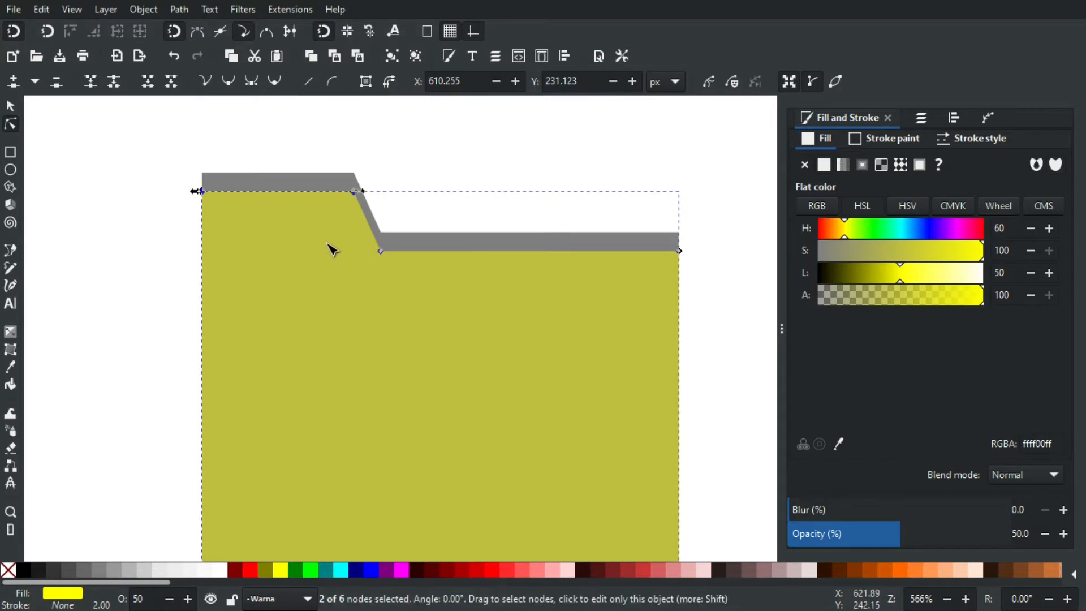
{"action": "left_click_drag", "start_coordinate": [719, 236], "coordinate": [339, 297]}
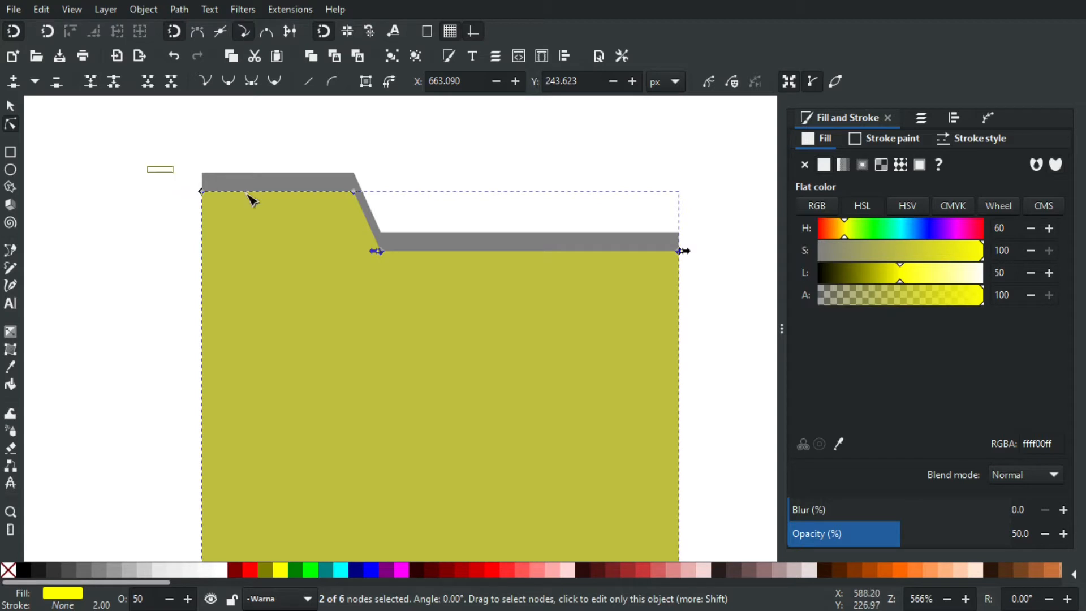
{"action": "left_click_drag", "start_coordinate": [146, 165], "coordinate": [455, 226]}
{"action": "key", "text": "Down"}
{"action": "key", "text": "Down"}
{"action": "key", "text": "Down"}
{"action": "key", "text": "Down"}
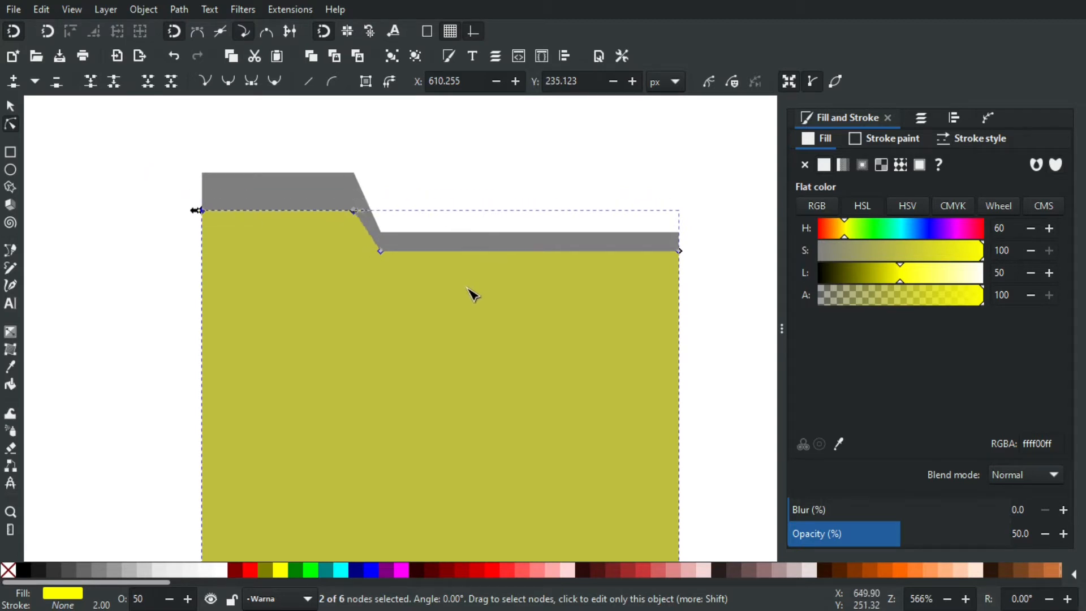
{"action": "key", "text": "Down"}
{"action": "key", "text": "Down"}
{"action": "key", "text": "Down"}
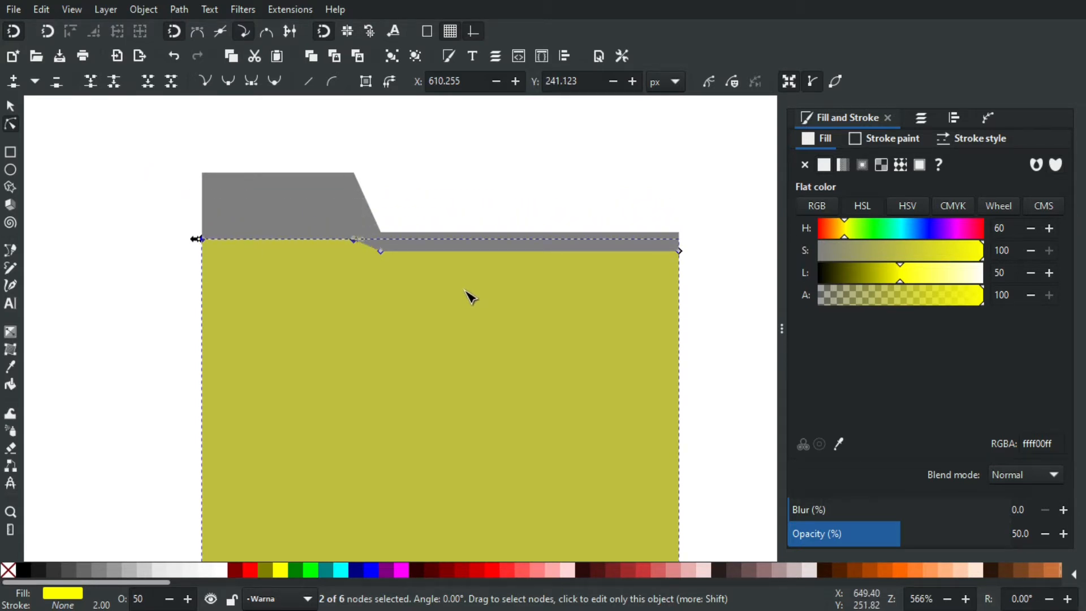
{"action": "key", "text": "Down"}
{"action": "key", "text": "Down"}
{"action": "key", "text": "Down"}
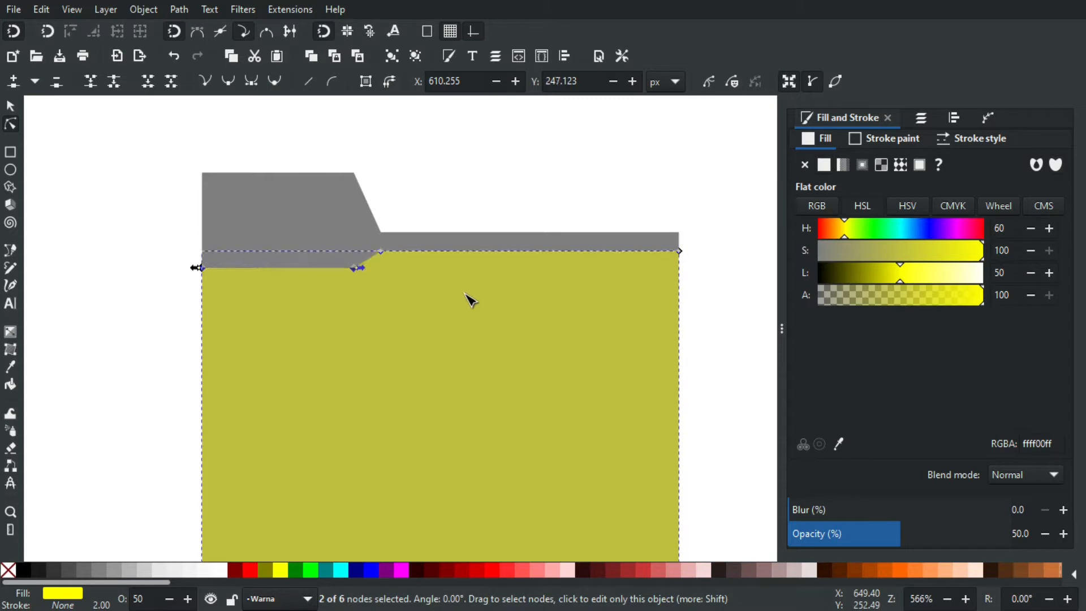
{"action": "left_click", "coordinate": [10, 108]}
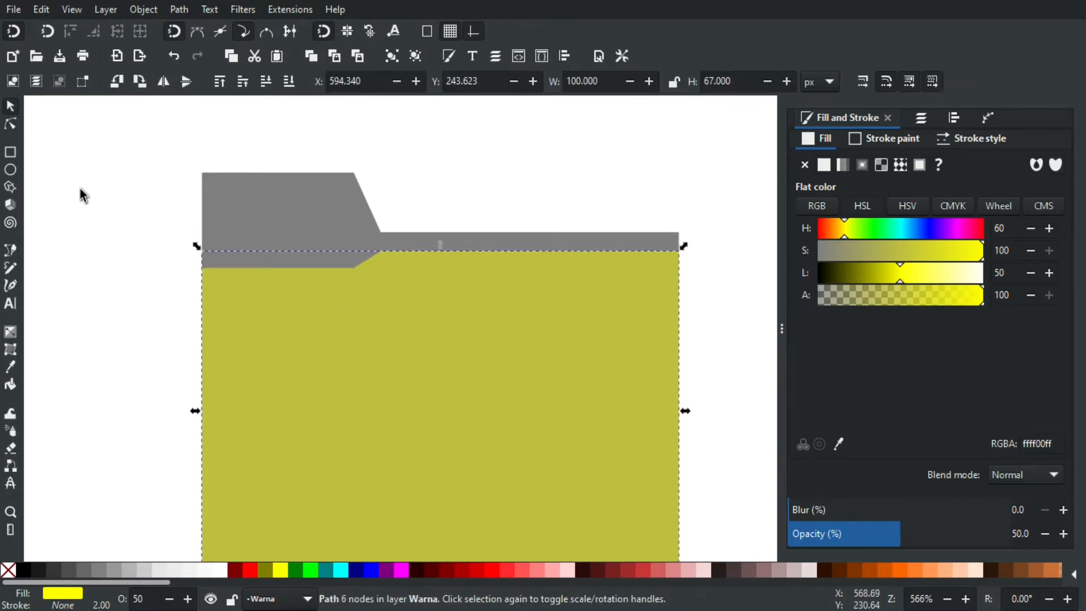
{"action": "left_click", "coordinate": [80, 188]}
{"action": "scroll", "coordinate": [259, 253], "scroll_direction": "down", "scroll_amount": 1, "text": "ctrl"}
{"action": "scroll", "coordinate": [388, 288], "scroll_direction": "right", "scroll_amount": 3}
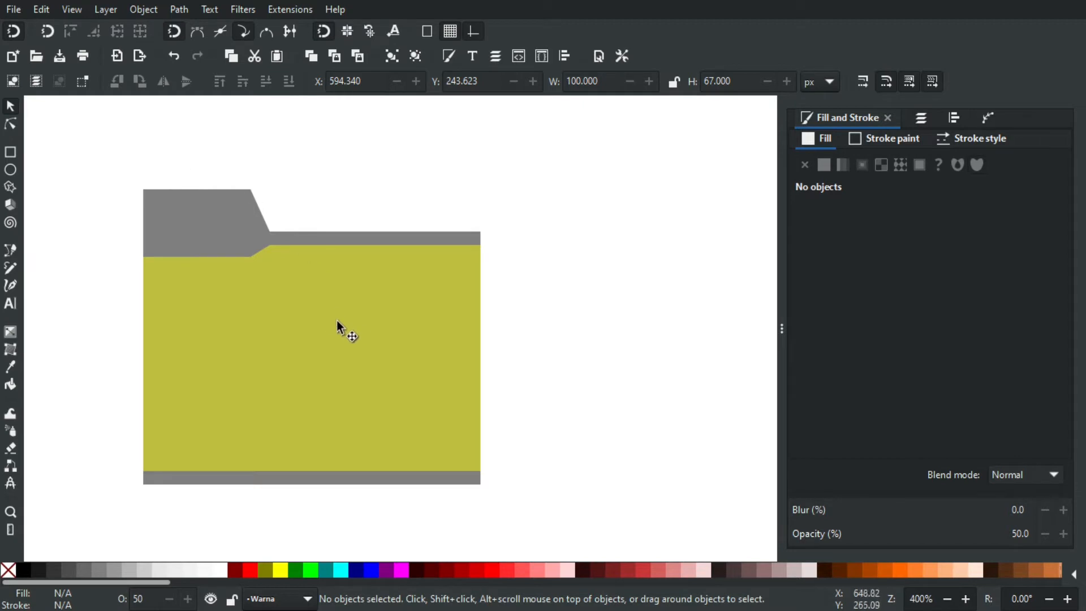
{"action": "left_click_drag", "start_coordinate": [352, 318], "coordinate": [399, 301]}
{"action": "left_click_drag", "start_coordinate": [560, 400], "coordinate": [516, 402]}
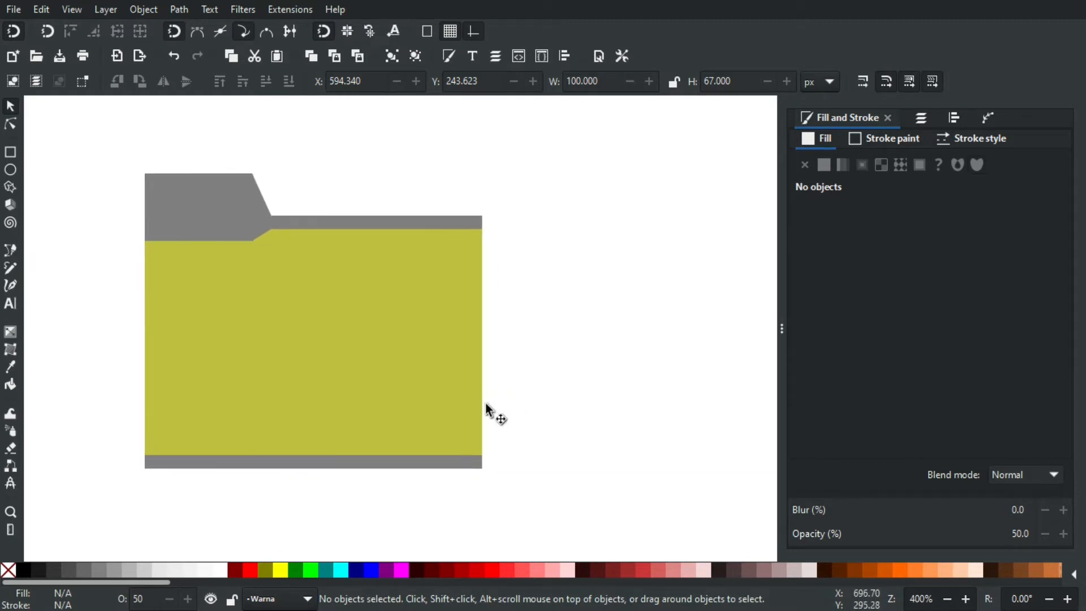
{"action": "left_click_drag", "start_coordinate": [551, 502], "coordinate": [32, 112]}
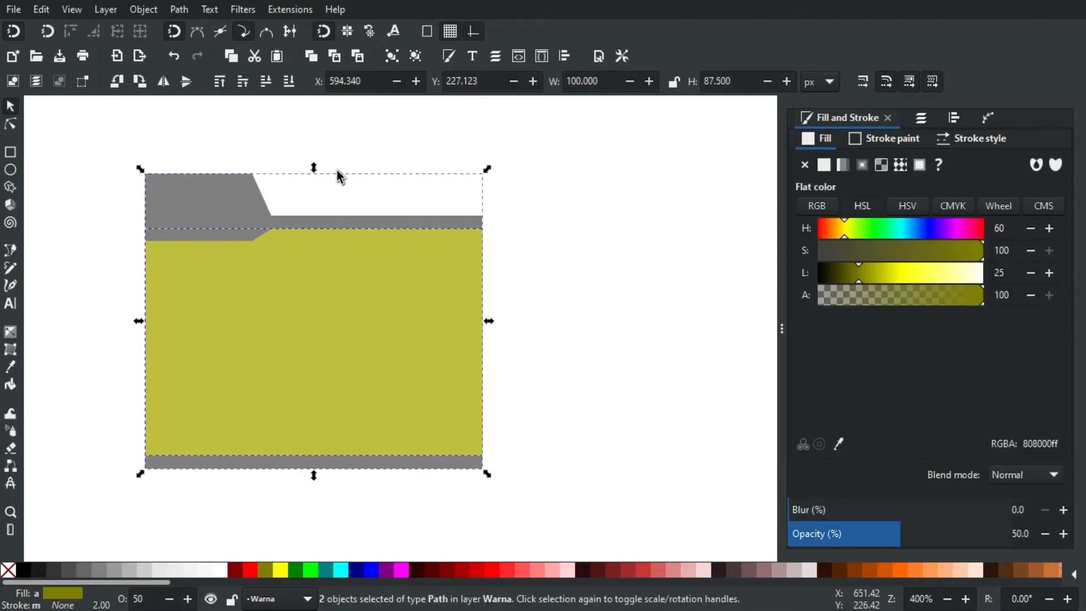
{"action": "left_click", "coordinate": [341, 175]}
{"action": "left_click_drag", "start_coordinate": [351, 224], "coordinate": [380, 223]}
{"action": "left_click_drag", "start_coordinate": [394, 270], "coordinate": [336, 276]}
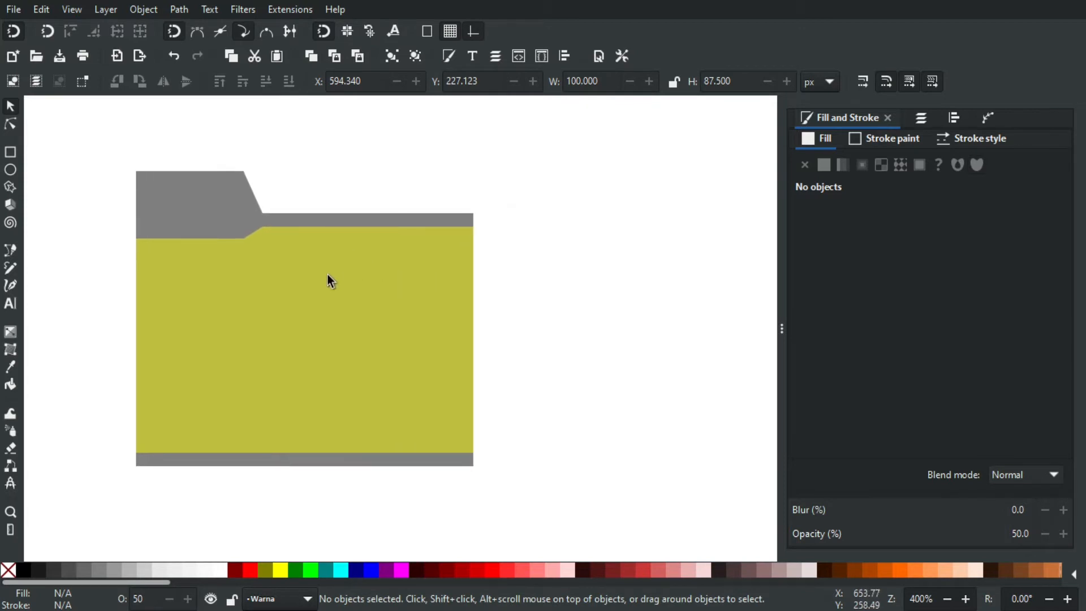
{"action": "left_click_drag", "start_coordinate": [255, 248], "coordinate": [286, 255]}
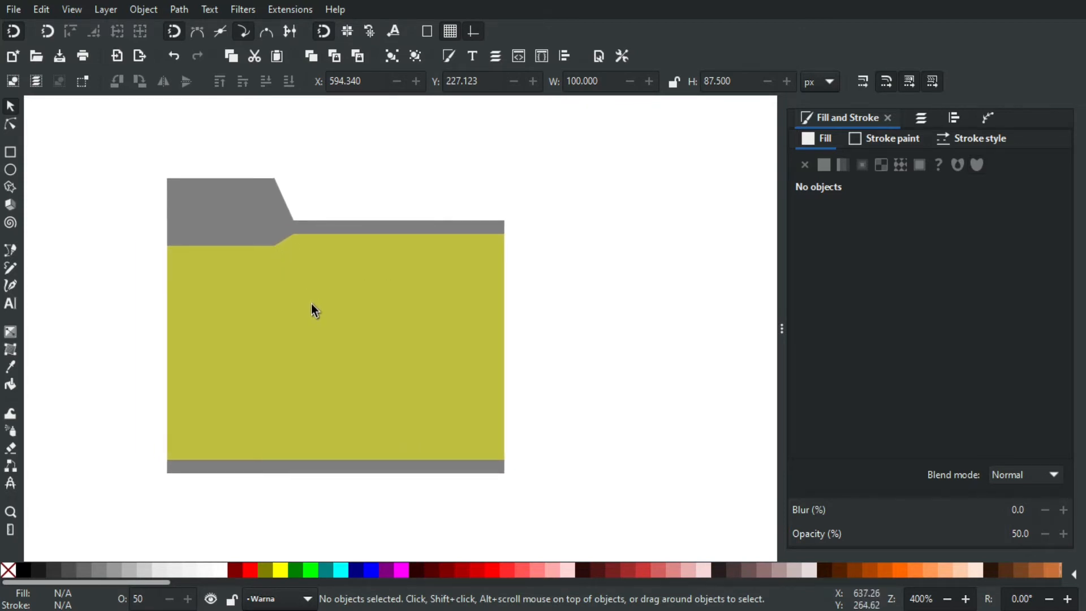
{"action": "left_click_drag", "start_coordinate": [311, 305], "coordinate": [334, 305]}
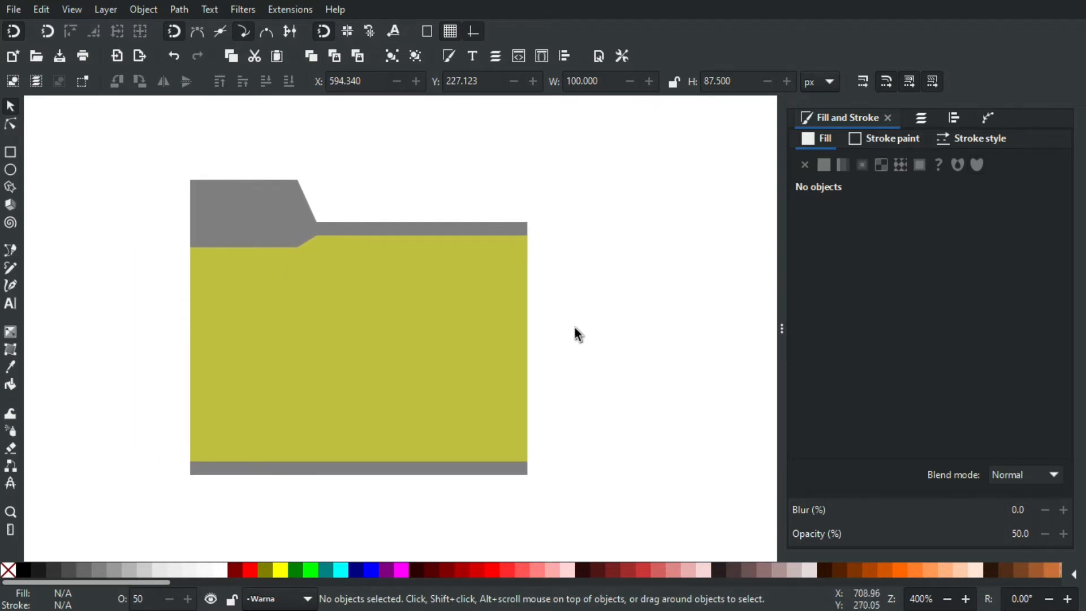
{"action": "left_click_drag", "start_coordinate": [574, 331], "coordinate": [498, 348]}
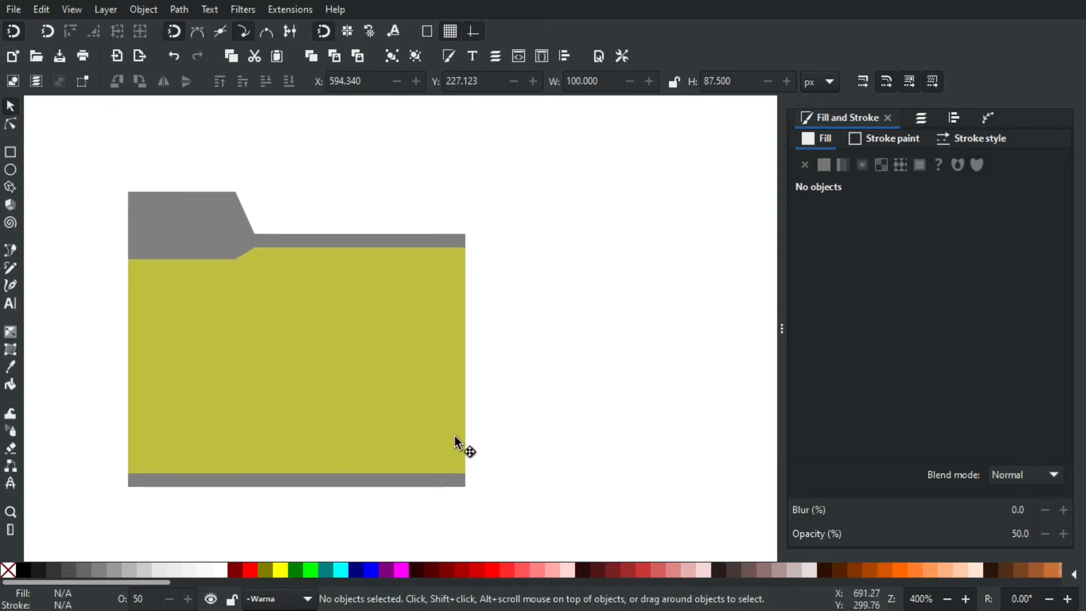
- Apply a Corners (Fillet/Chamfer) path effect to the yellow front shape
{"action": "left_click", "coordinate": [455, 440]}
{"action": "left_click", "coordinate": [467, 455]}
{"action": "left_click", "coordinate": [368, 407]}
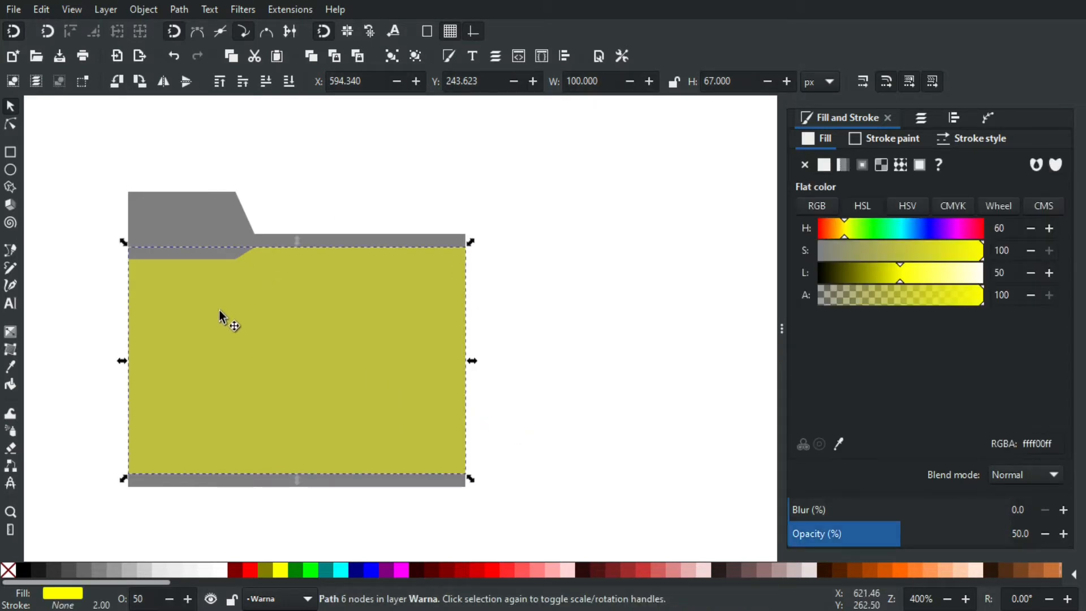
{"action": "left_click", "coordinate": [179, 10]}
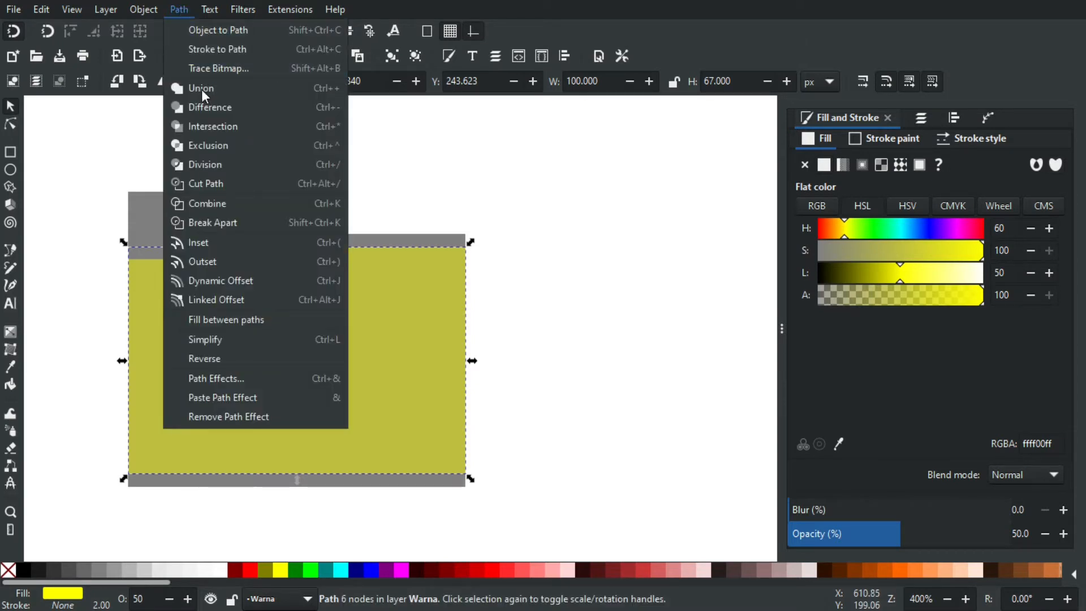
{"action": "left_click", "coordinate": [202, 378]}
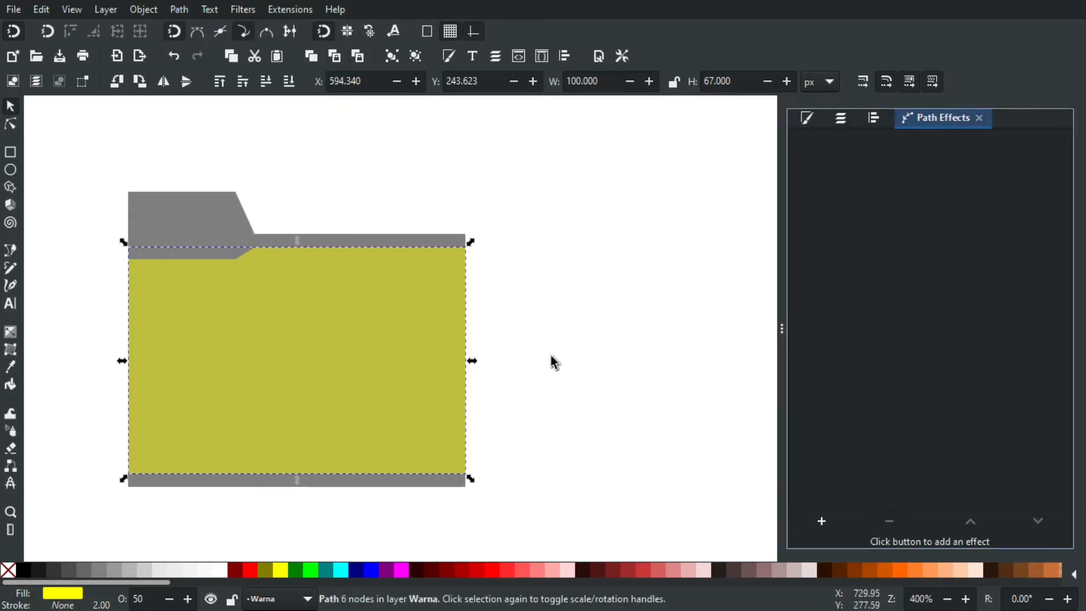
{"action": "left_click", "coordinate": [821, 521]}
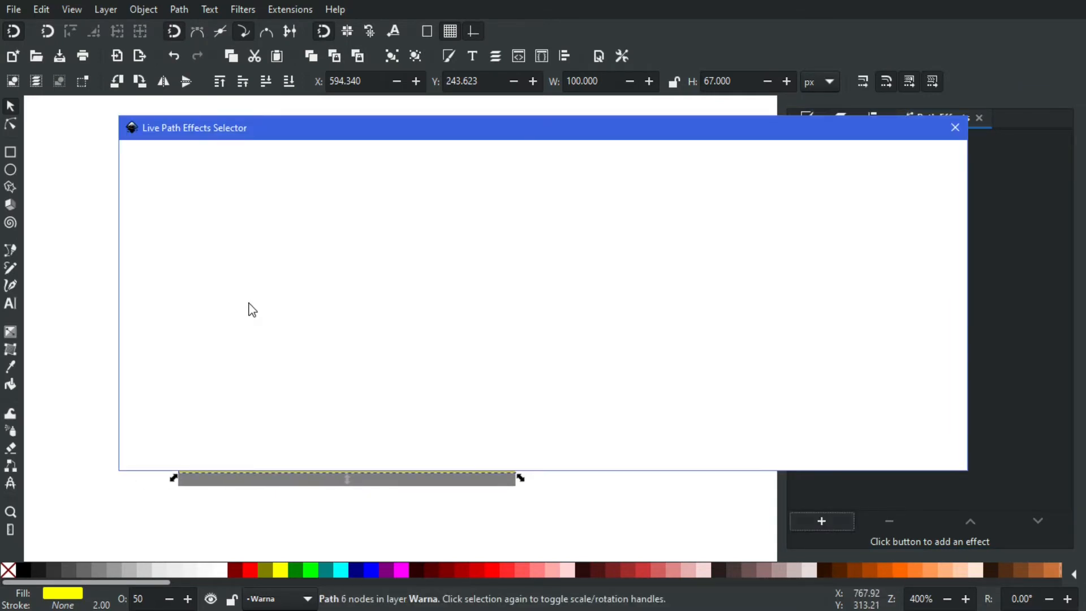
{"action": "left_click", "coordinate": [348, 218]}
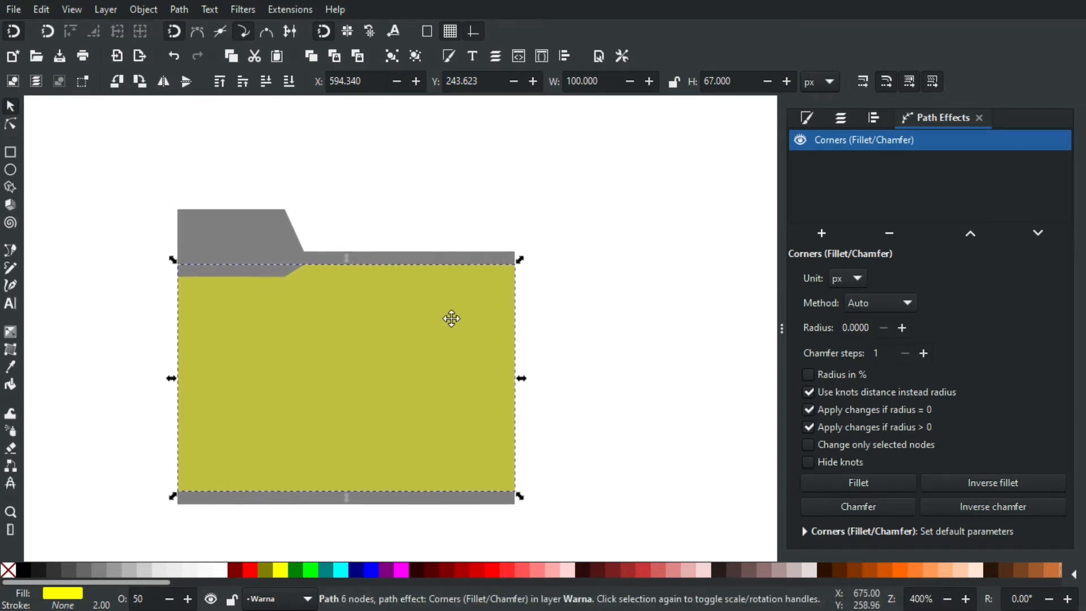
- Remove the Corners (Fillet/Chamfer) path effect from the yellow shape
{"action": "scroll", "coordinate": [276, 300], "scroll_direction": "up", "scroll_amount": 1}
{"action": "scroll", "coordinate": [281, 307], "scroll_direction": "up", "scroll_amount": 1}
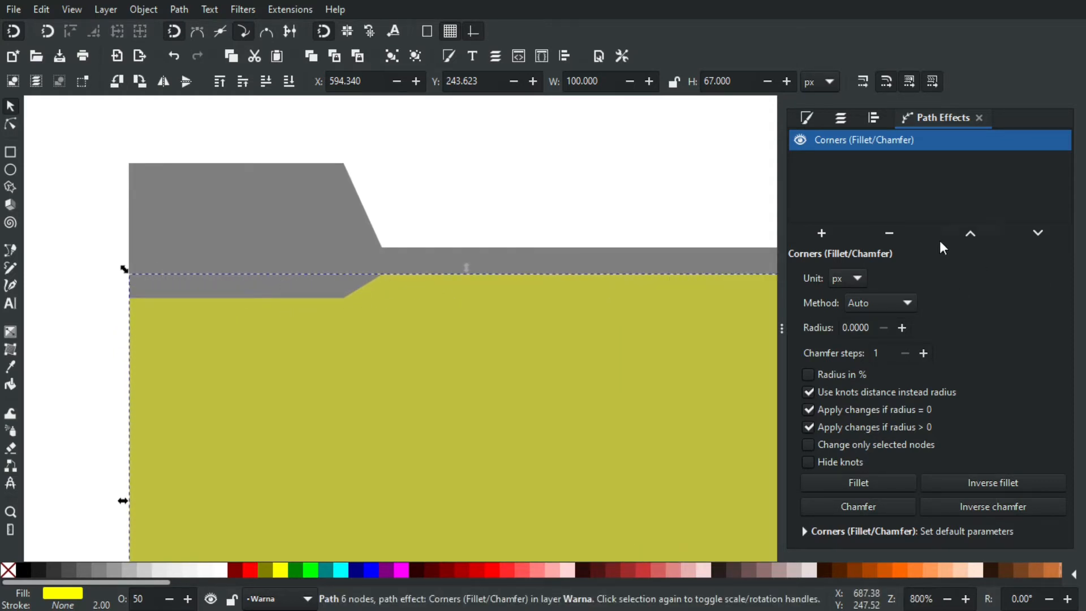
{"action": "left_click", "coordinate": [889, 234]}
- Lower the two top nodes of the yellow shape's tab by 2 px to Y 249.123 px
{"action": "left_click", "coordinate": [11, 124]}
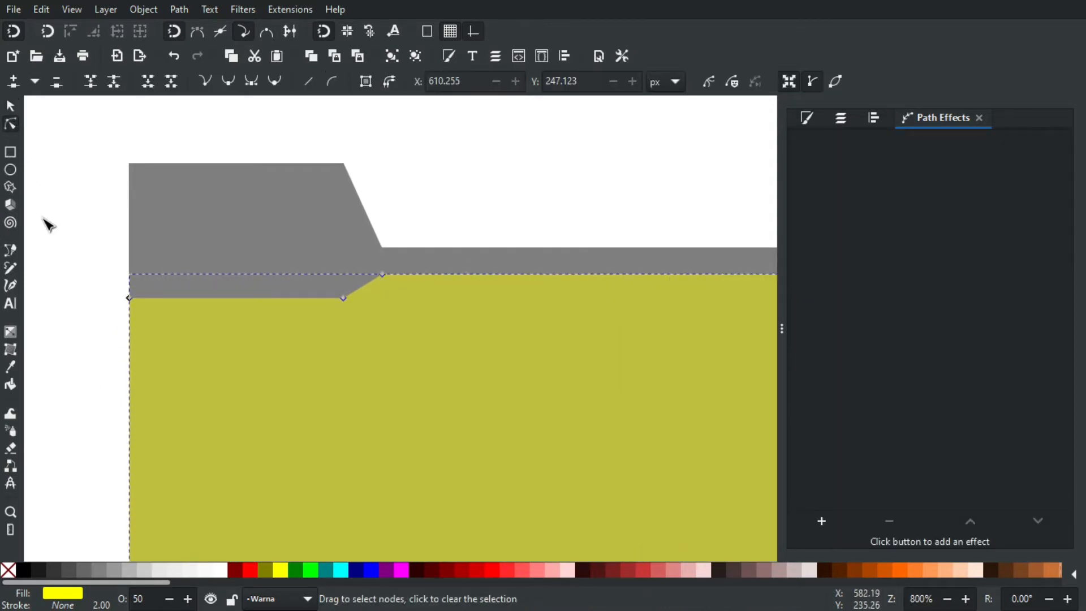
{"action": "left_click_drag", "start_coordinate": [40, 252], "coordinate": [360, 348]}
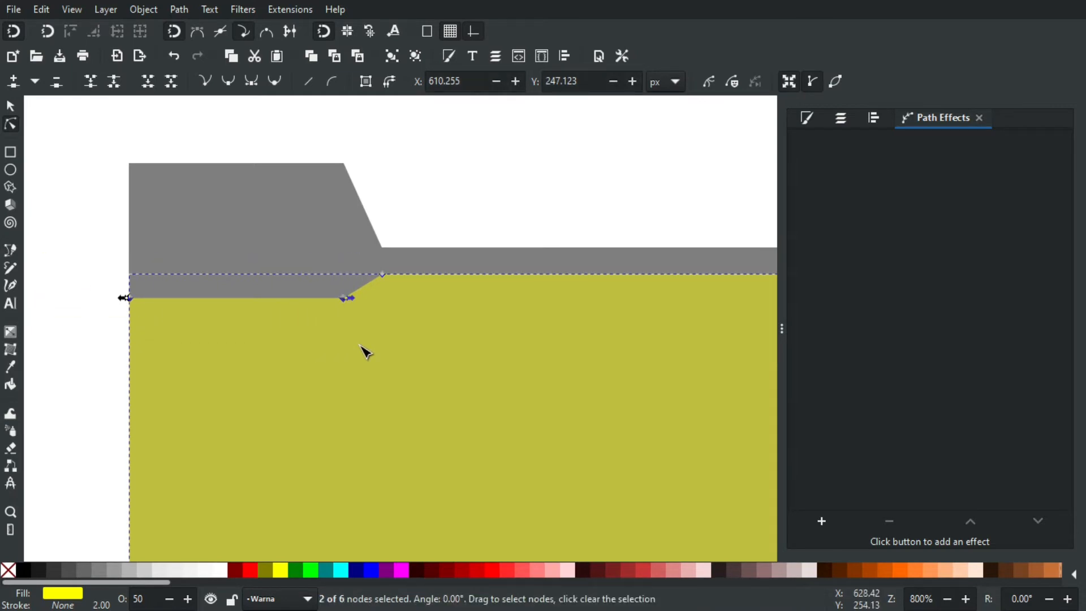
{"action": "key", "text": "Down"}
{"action": "scroll", "coordinate": [365, 351], "scroll_direction": "down", "scroll_amount": 1}
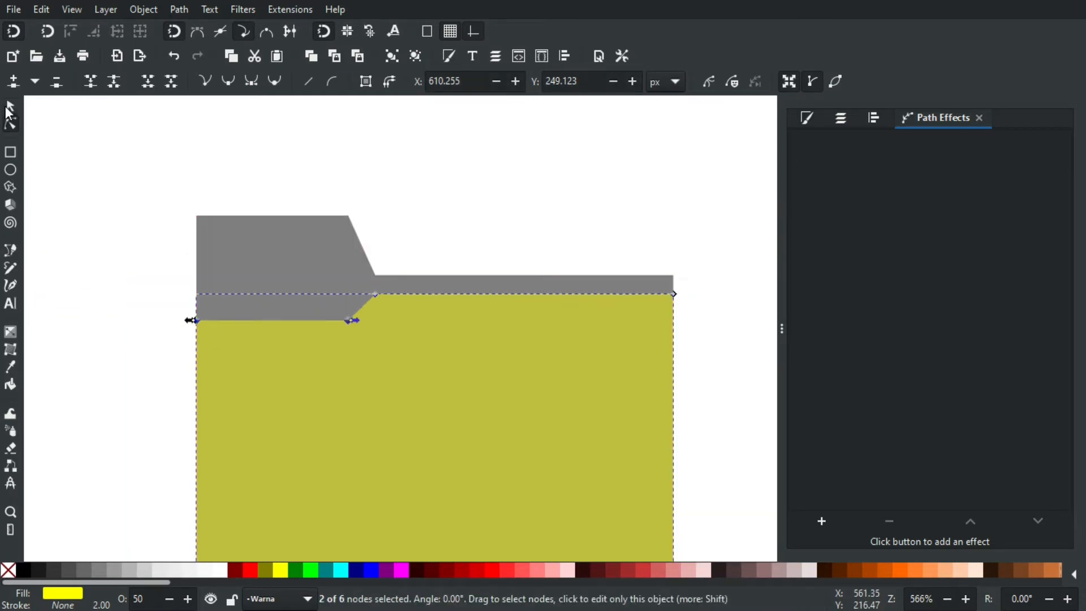
- Apply a Corners (Fillet/Chamfer) path effect to the yellow shape and restrict it to changing only selected nodes
{"action": "left_click", "coordinate": [816, 517]}
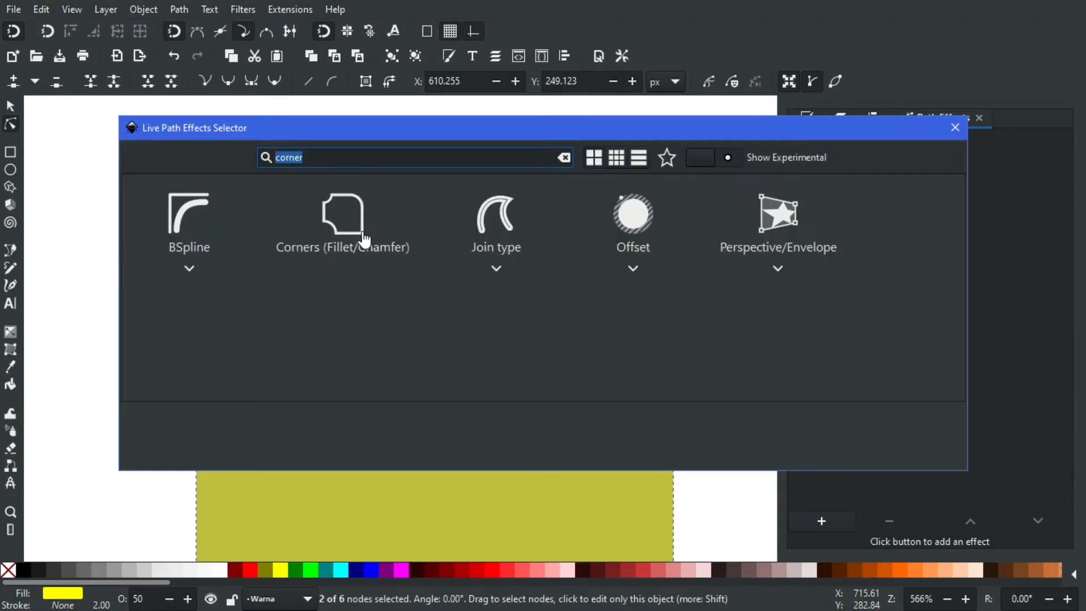
{"action": "key", "text": "Escape"}
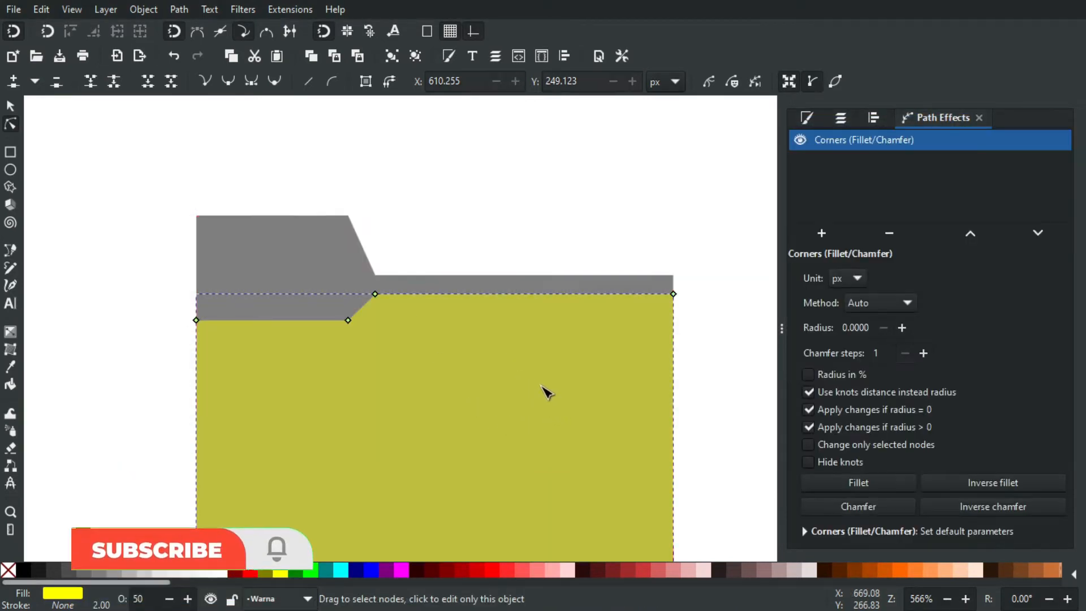
{"action": "left_click_drag", "start_coordinate": [580, 432], "coordinate": [487, 343]}
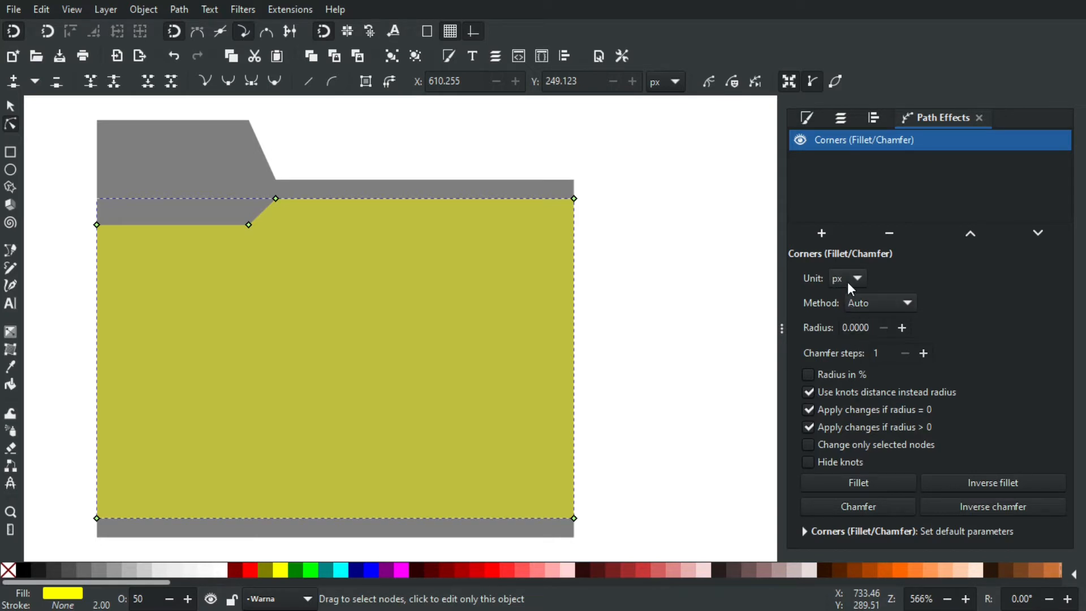
{"action": "left_click", "coordinate": [808, 443]}
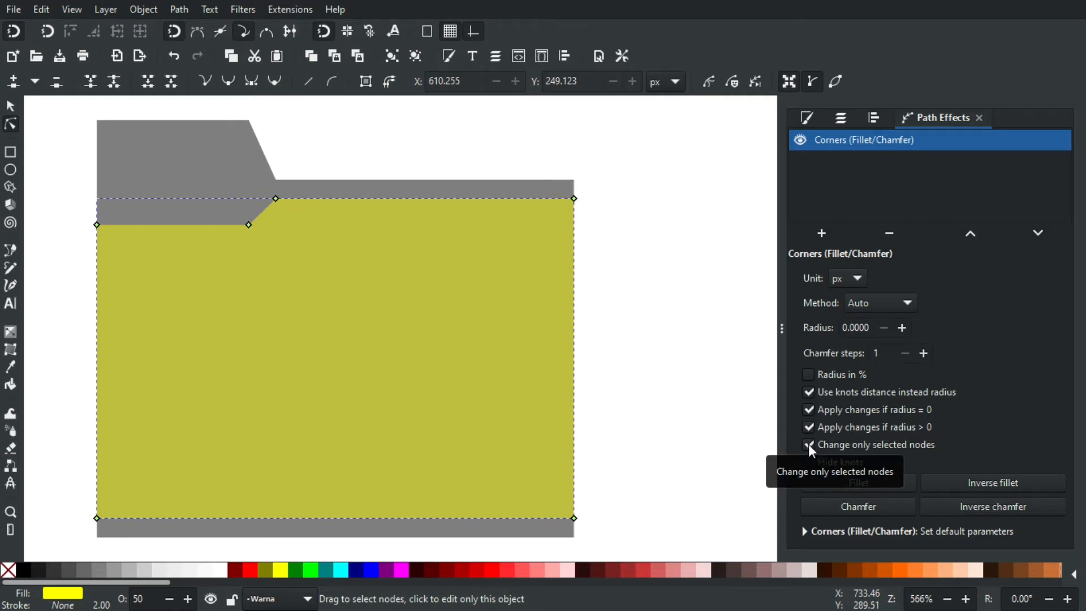
- Round the yellow shape's four outer corner nodes, leaving out the two slope nodes, with a corner radius of 5 px
{"action": "left_click_drag", "start_coordinate": [440, 493], "coordinate": [463, 484]}
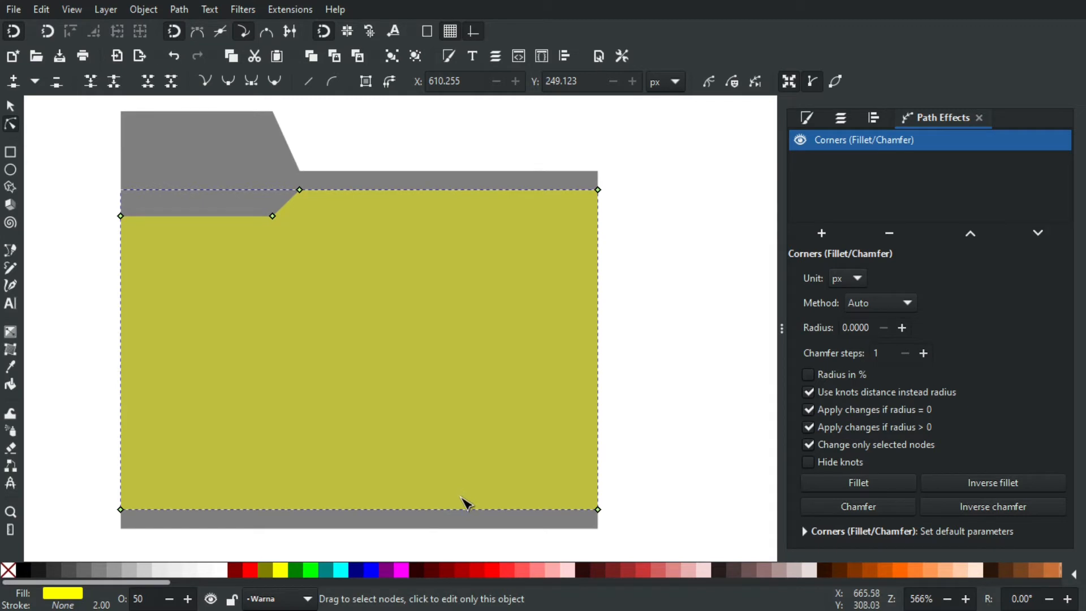
{"action": "left_click_drag", "start_coordinate": [467, 470], "coordinate": [440, 456]}
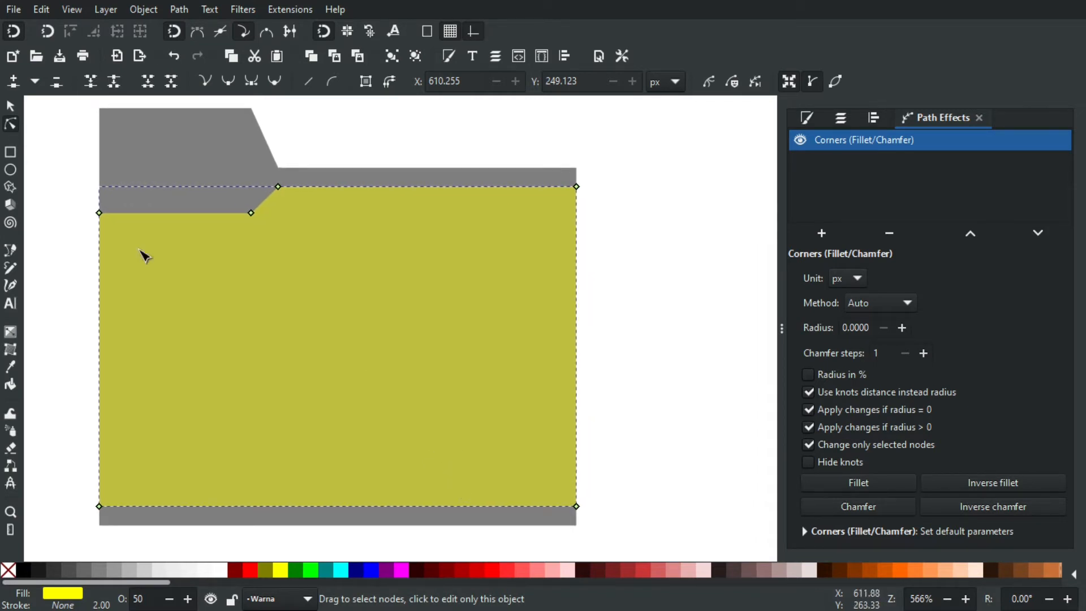
{"action": "scroll", "coordinate": [323, 393], "scroll_direction": "left", "scroll_amount": 2}
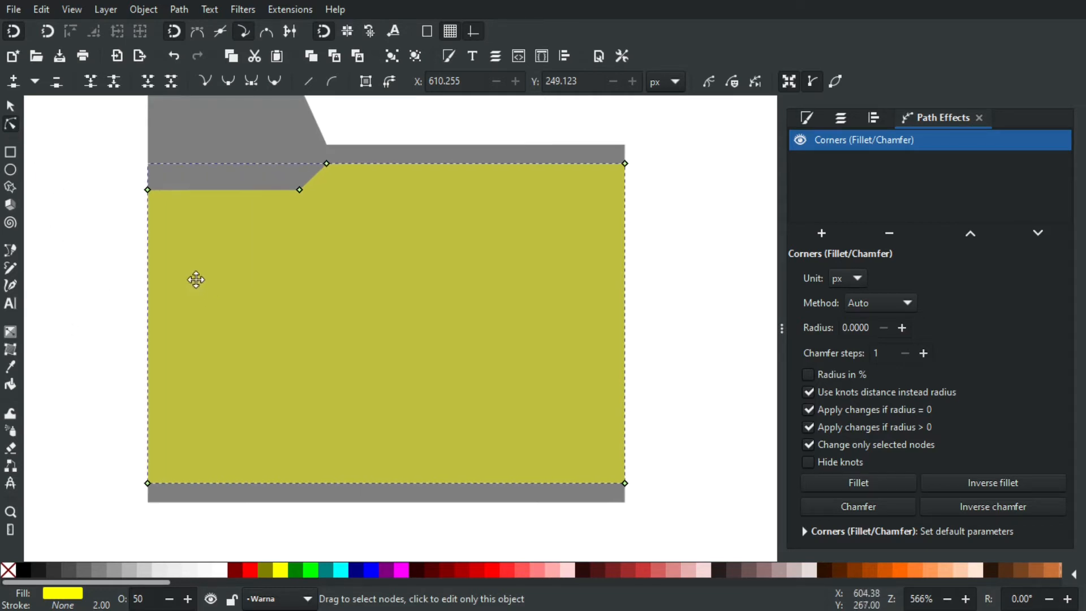
{"action": "scroll", "coordinate": [187, 280], "scroll_direction": "down", "scroll_amount": 1}
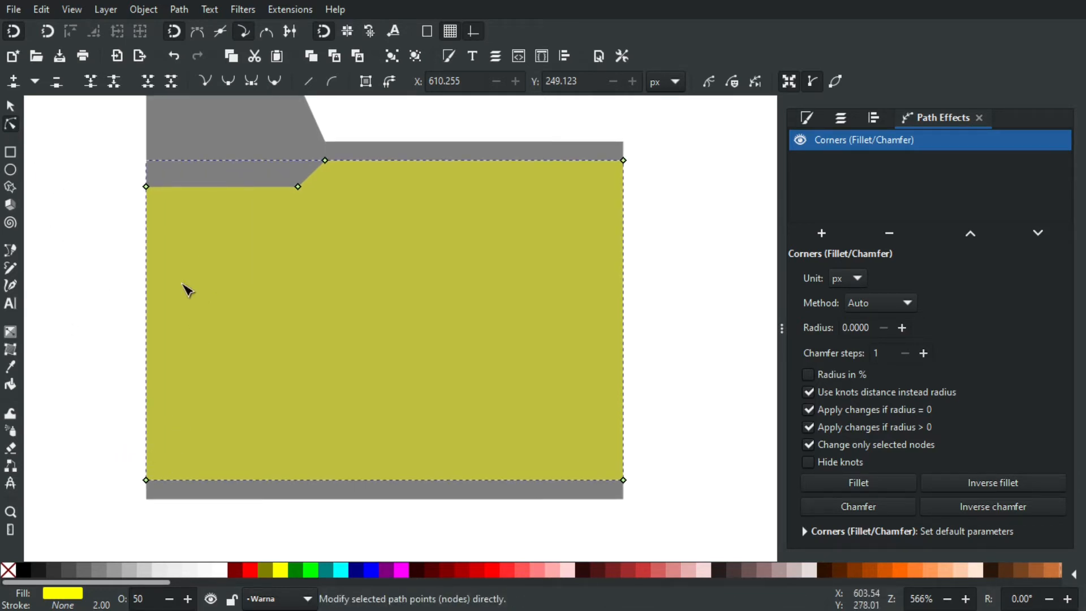
{"action": "left_click_drag", "start_coordinate": [110, 159], "coordinate": [182, 223]}
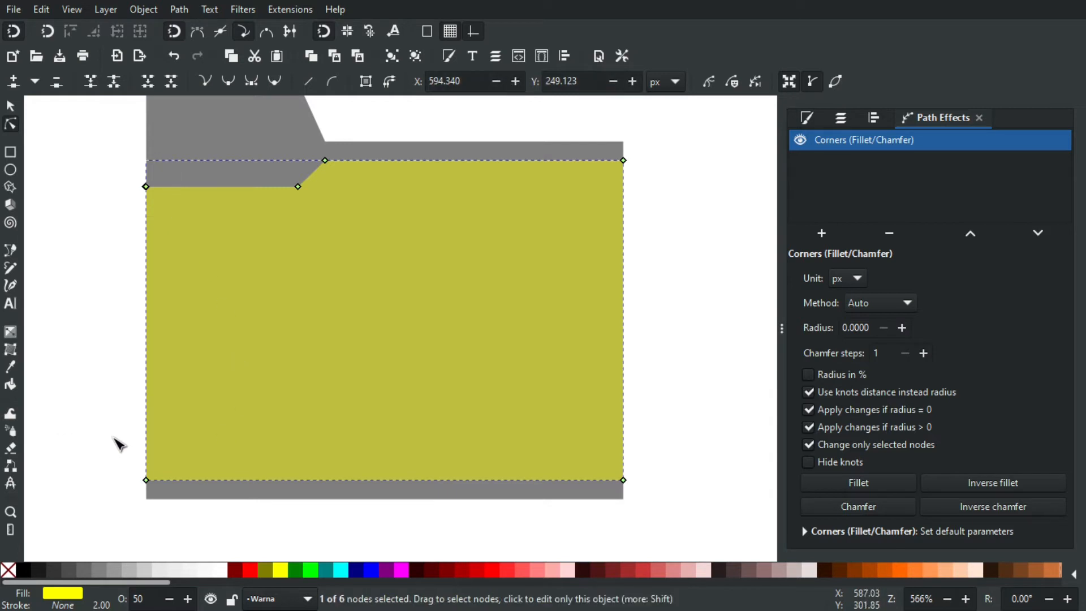
{"action": "left_click_drag", "start_coordinate": [92, 424], "coordinate": [192, 504]}
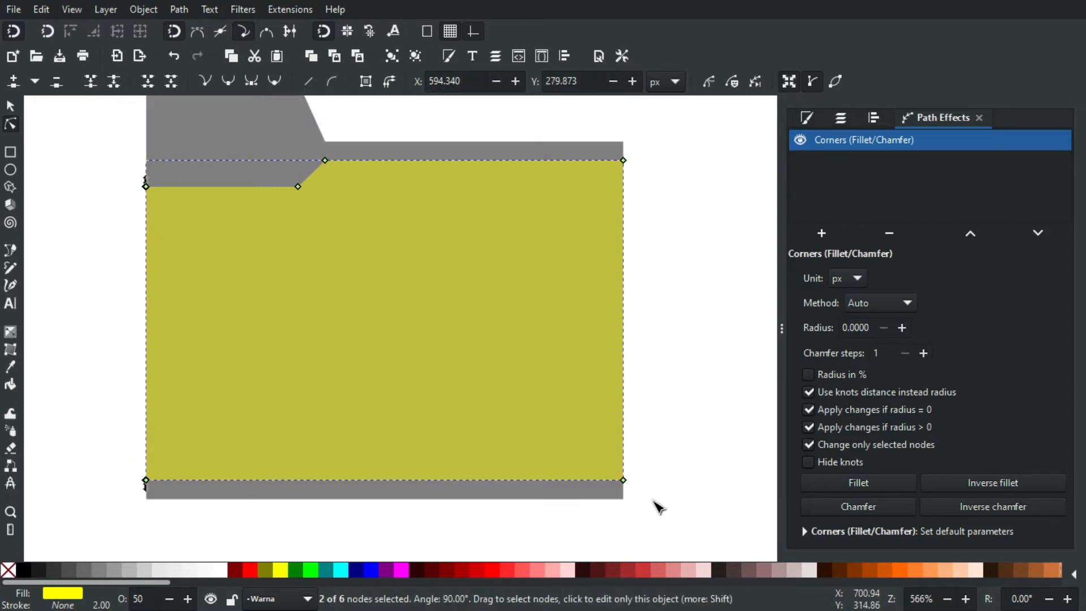
{"action": "left_click_drag", "start_coordinate": [666, 514], "coordinate": [582, 451]}
{"action": "left_click_drag", "start_coordinate": [671, 193], "coordinate": [590, 146]}
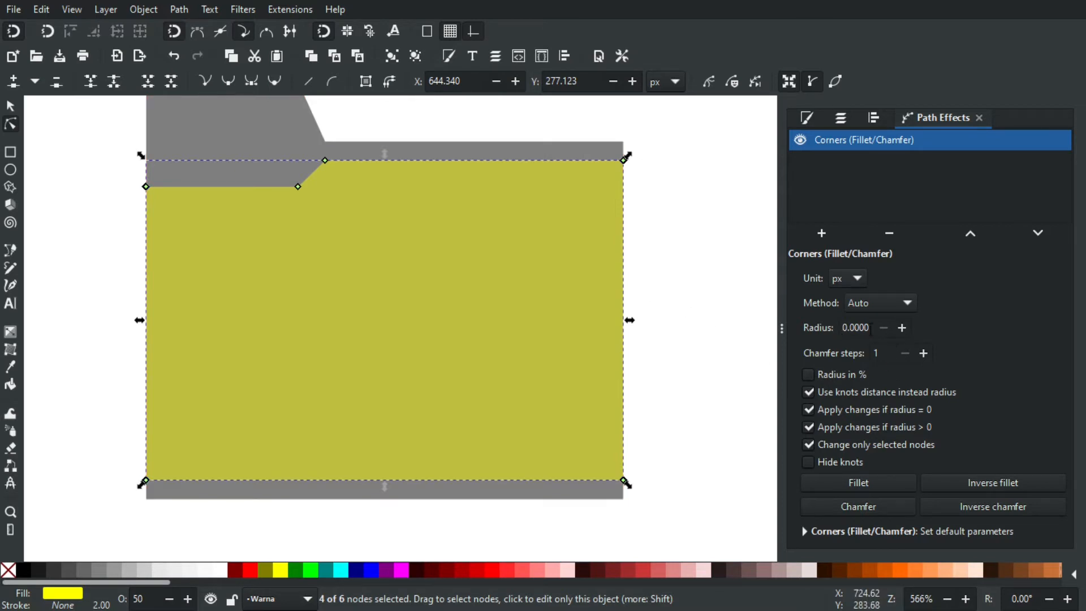
{"action": "left_click", "coordinate": [902, 328]}
{"action": "left_click", "coordinate": [902, 327]}
{"action": "left_click", "coordinate": [902, 328]}
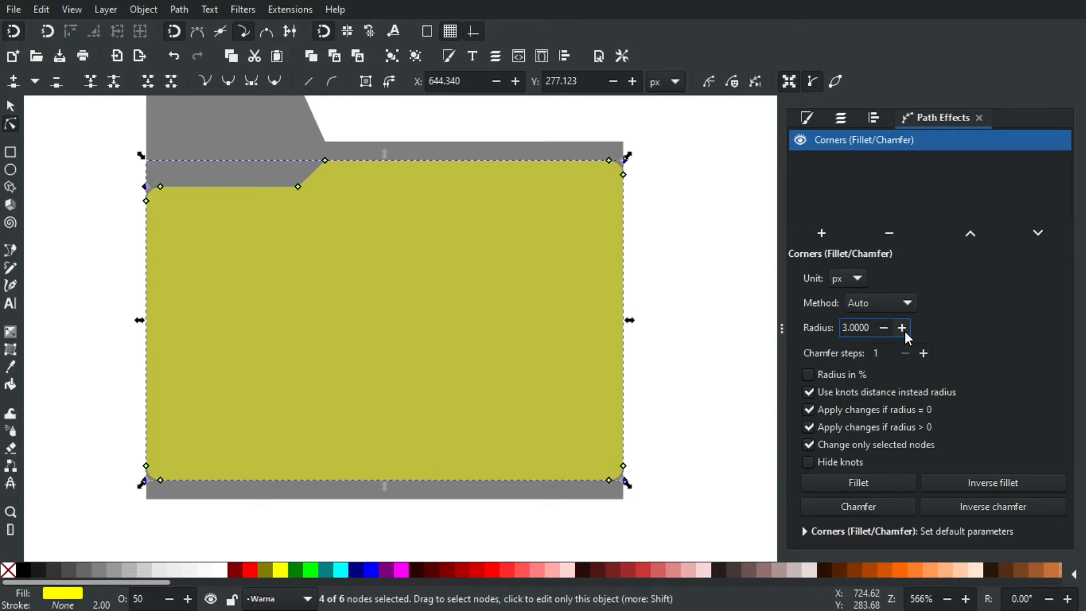
{"action": "left_click", "coordinate": [902, 328]}
{"action": "left_click", "coordinate": [901, 327]}
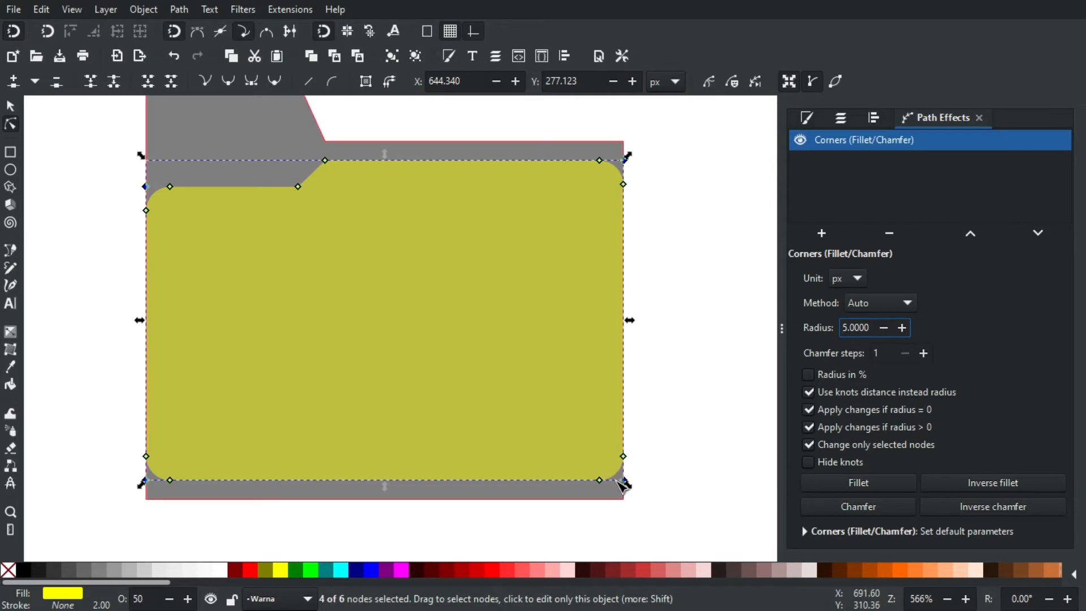
- Round the two nodes of the yellow shape's sloped tab transition with a radius of 2 px, and deselect the shape
{"action": "scroll", "coordinate": [625, 475], "scroll_direction": "up", "scroll_amount": 2}
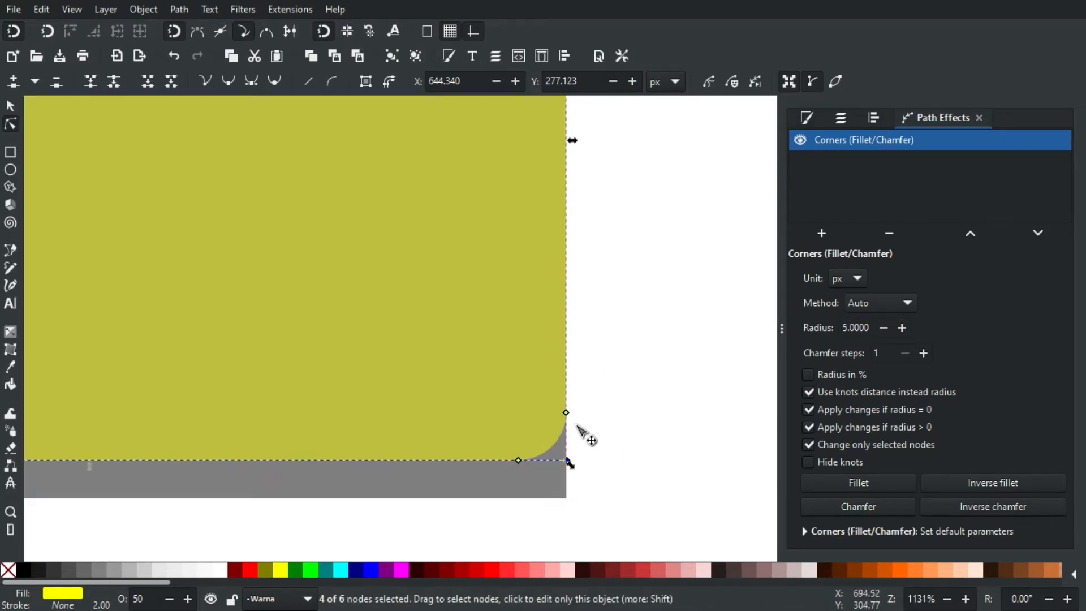
{"action": "scroll", "coordinate": [608, 410], "scroll_direction": "down", "scroll_amount": 6}
{"action": "scroll", "coordinate": [534, 370], "scroll_direction": "up", "scroll_amount": 3}
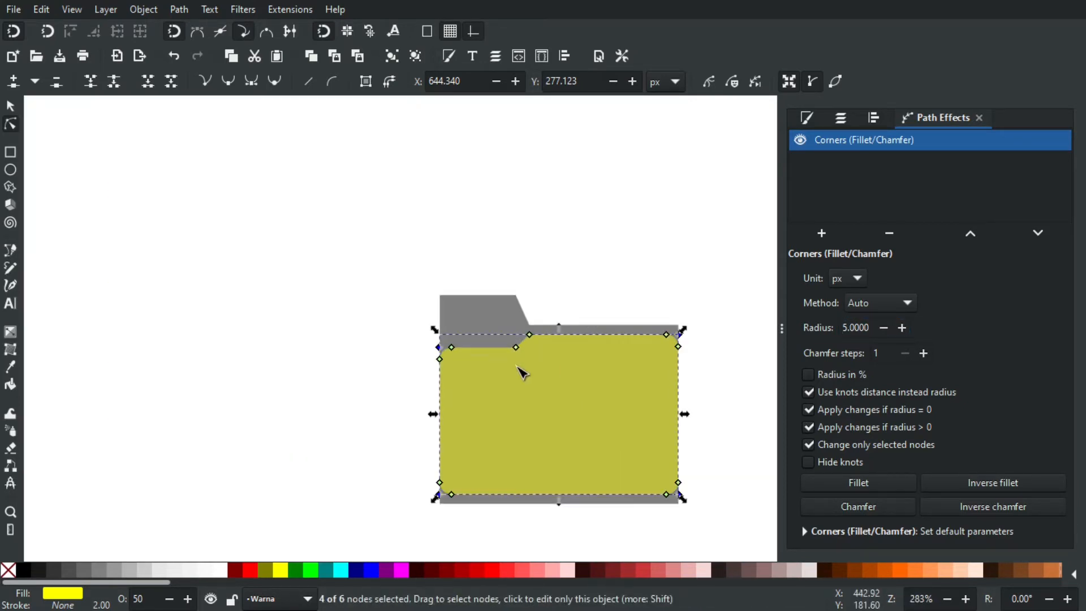
{"action": "scroll", "coordinate": [437, 299], "scroll_direction": "up", "scroll_amount": 2}
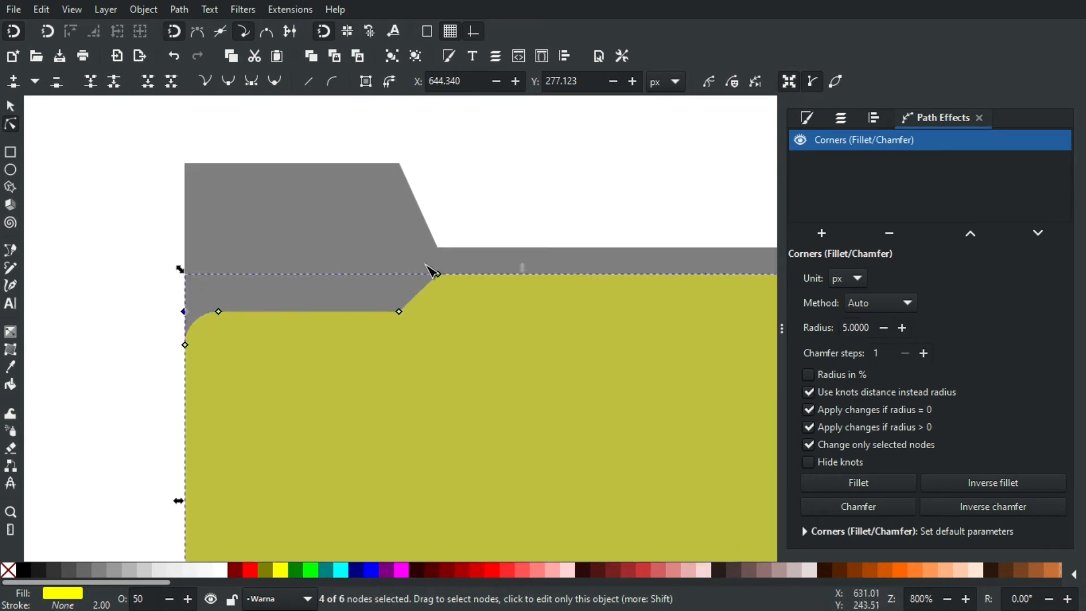
{"action": "left_click_drag", "start_coordinate": [356, 249], "coordinate": [441, 347]}
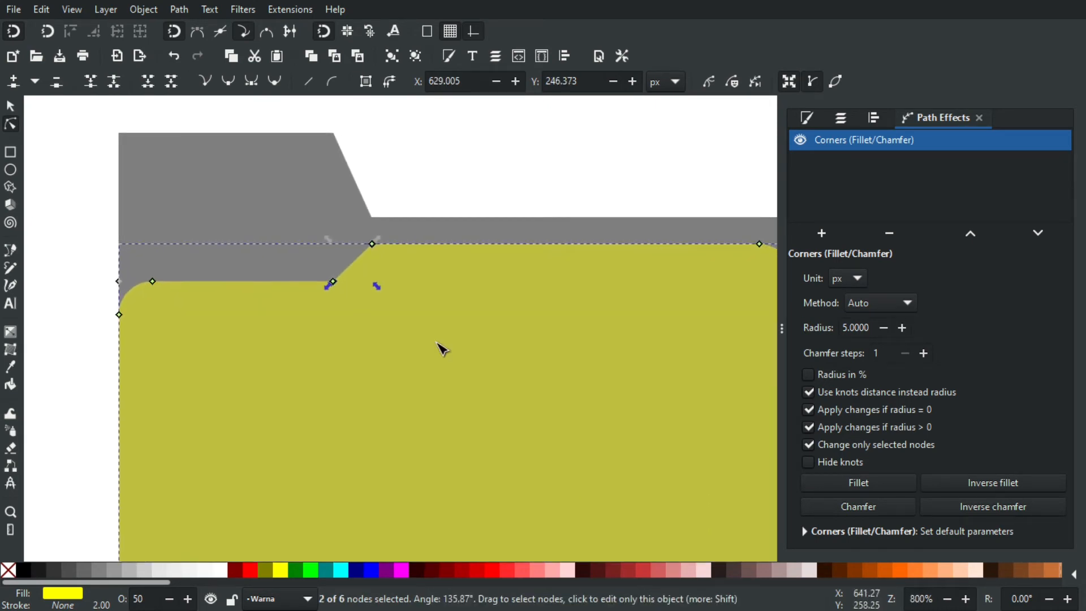
{"action": "left_click", "coordinate": [900, 327]}
{"action": "left_click", "coordinate": [887, 329]}
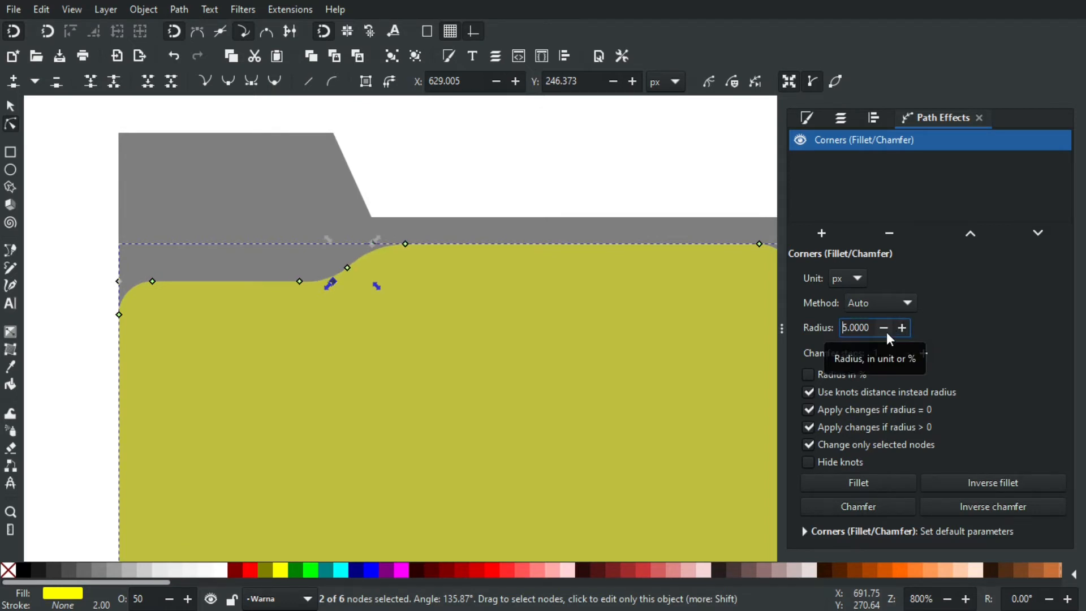
{"action": "left_click", "coordinate": [886, 332]}
{"action": "left_click", "coordinate": [886, 331]}
{"action": "left_click", "coordinate": [887, 331]}
{"action": "left_click", "coordinate": [9, 108]}
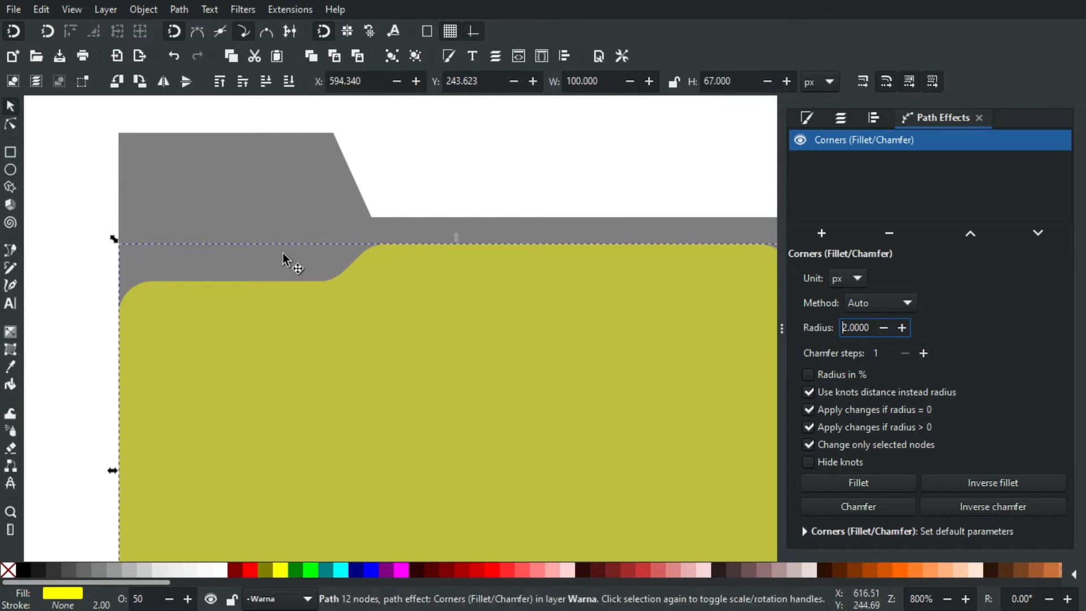
{"action": "scroll", "coordinate": [283, 254], "scroll_direction": "down", "scroll_amount": 1}
{"action": "left_click", "coordinate": [471, 203]}
- Convert the yellow shape with its corner effect to a plain path and deselect it
{"action": "left_click_drag", "start_coordinate": [475, 215], "coordinate": [429, 191]}
{"action": "left_click_drag", "start_coordinate": [553, 311], "coordinate": [544, 271]}
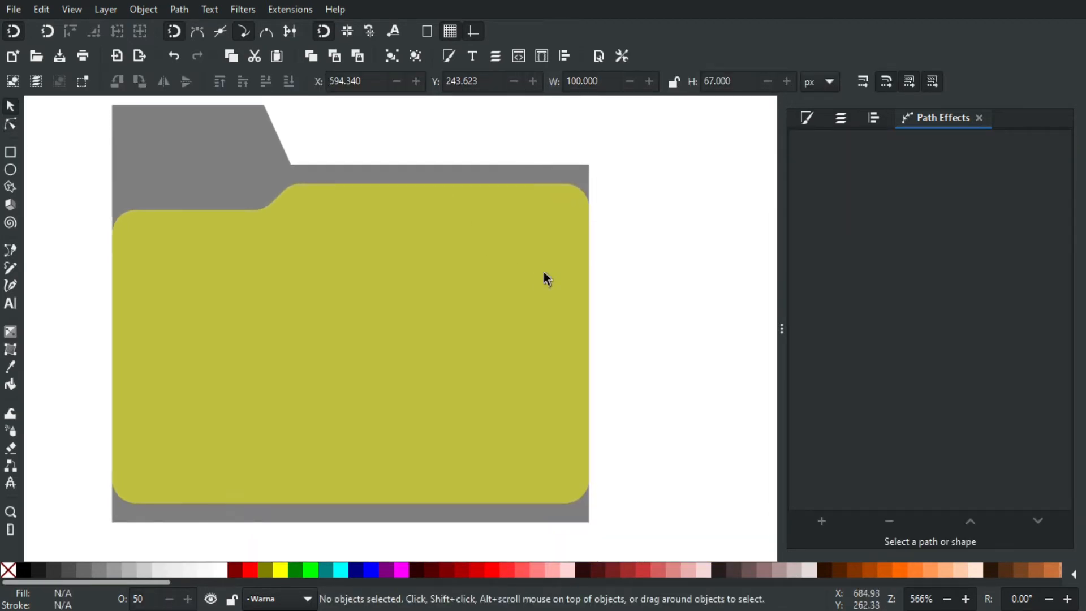
{"action": "left_click_drag", "start_coordinate": [647, 331], "coordinate": [670, 323]}
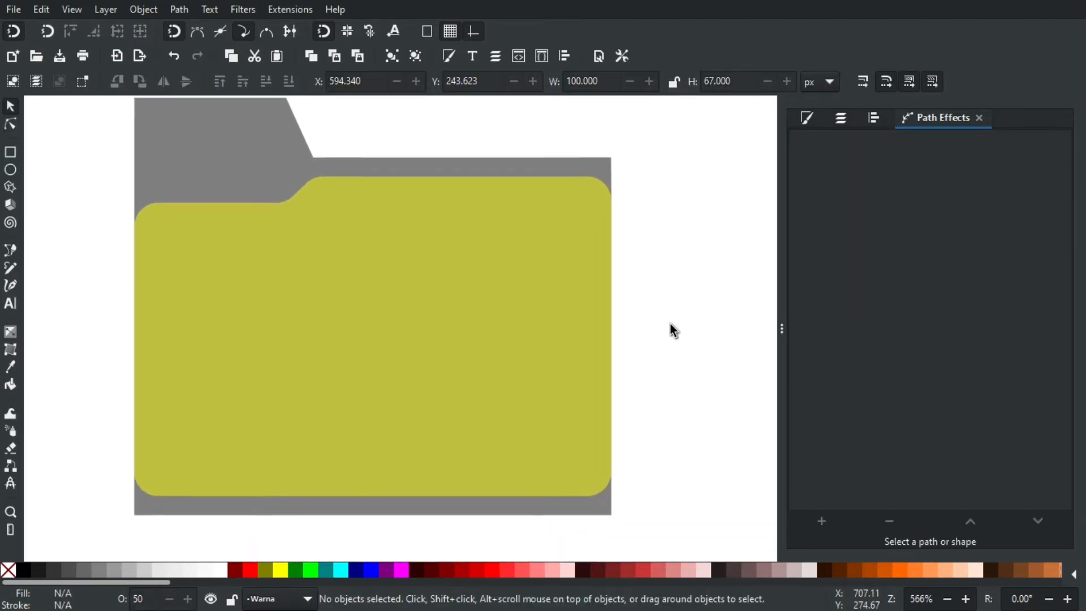
{"action": "left_click", "coordinate": [474, 268]}
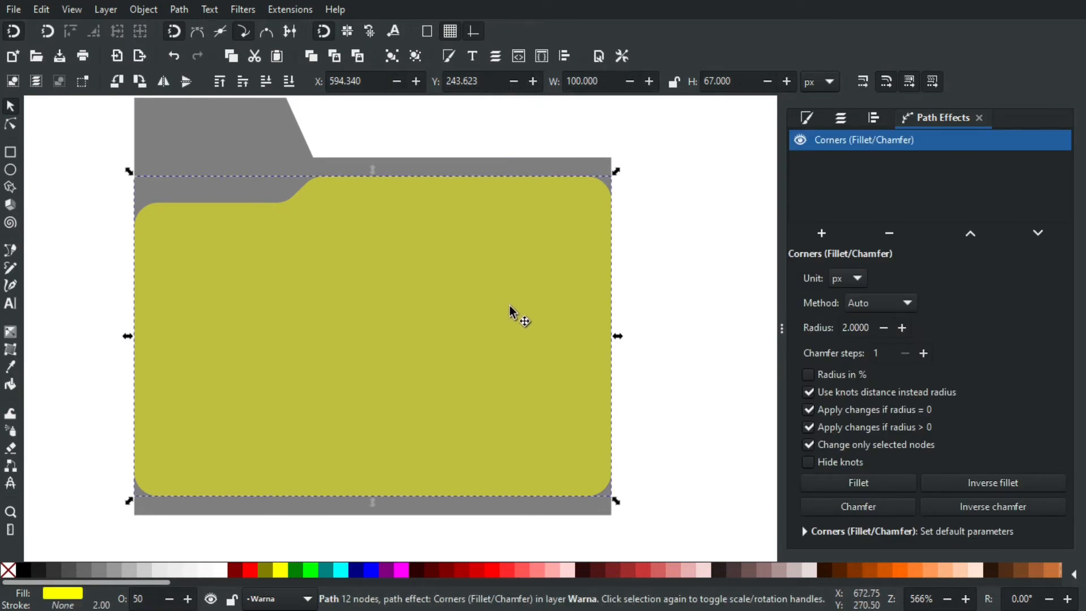
{"action": "left_click", "coordinate": [177, 10]}
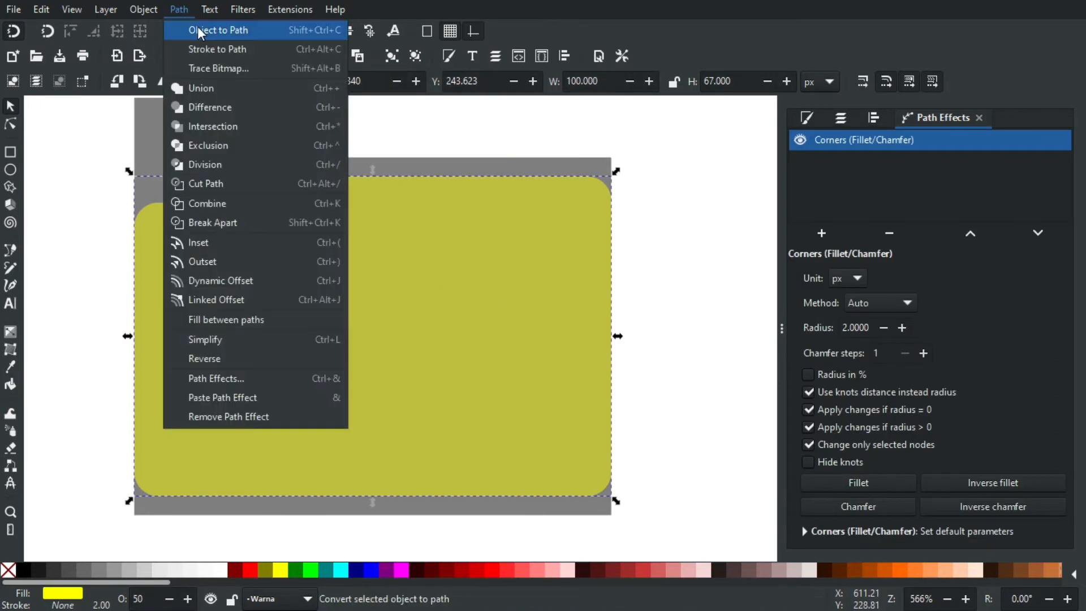
{"action": "left_click", "coordinate": [218, 28]}
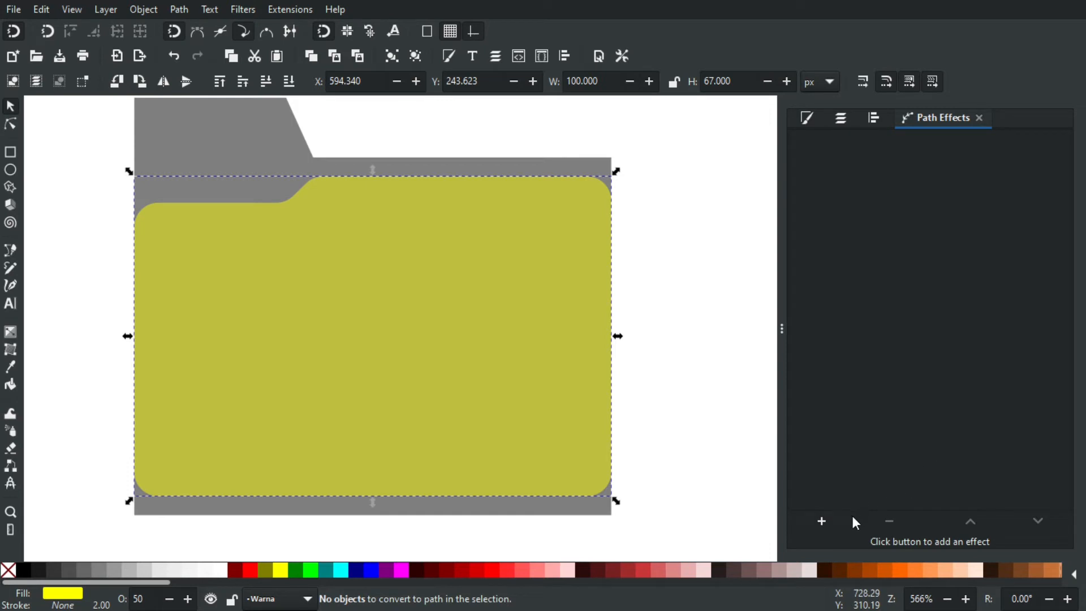
{"action": "left_click", "coordinate": [669, 275]}
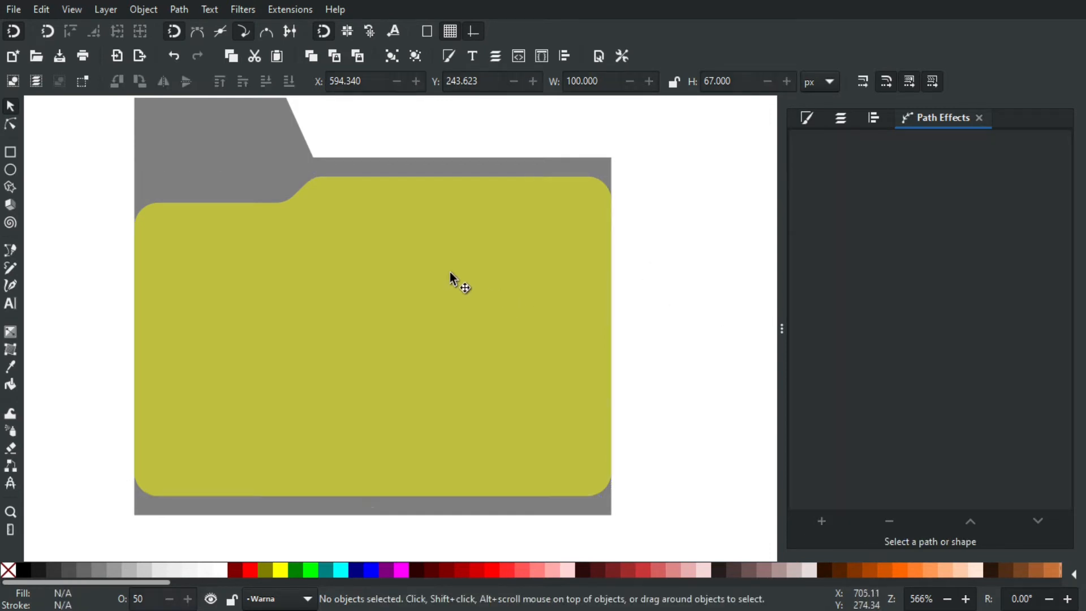
- Try moving the lower node of the yellow shape's upper right-hand rounded corner inward, and undo the move
{"action": "left_click", "coordinate": [449, 271]}
{"action": "left_click", "coordinate": [10, 125]}
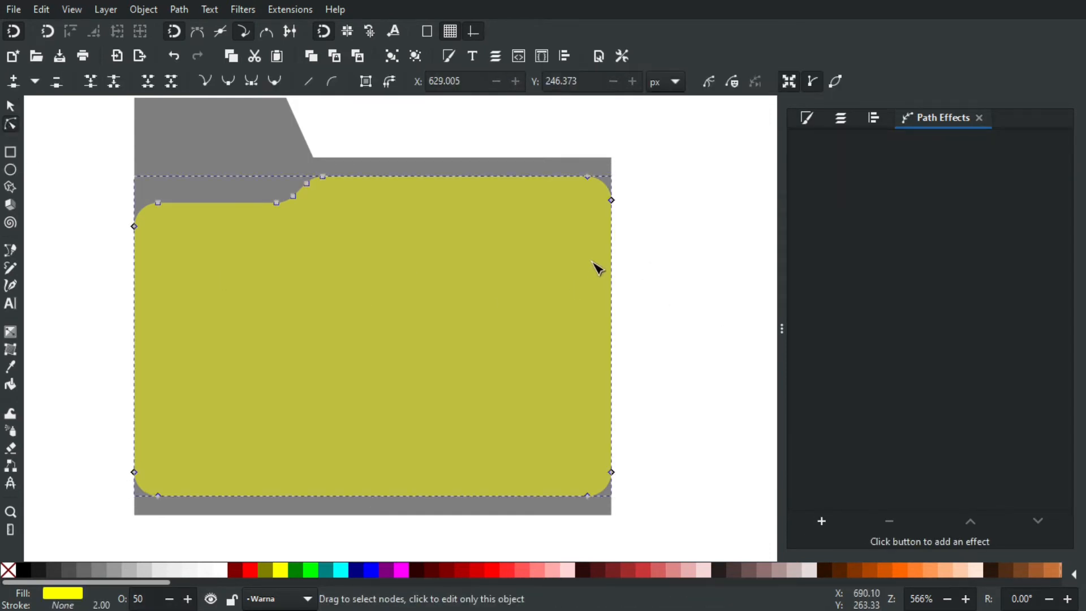
{"action": "left_click_drag", "start_coordinate": [613, 203], "coordinate": [576, 249]}
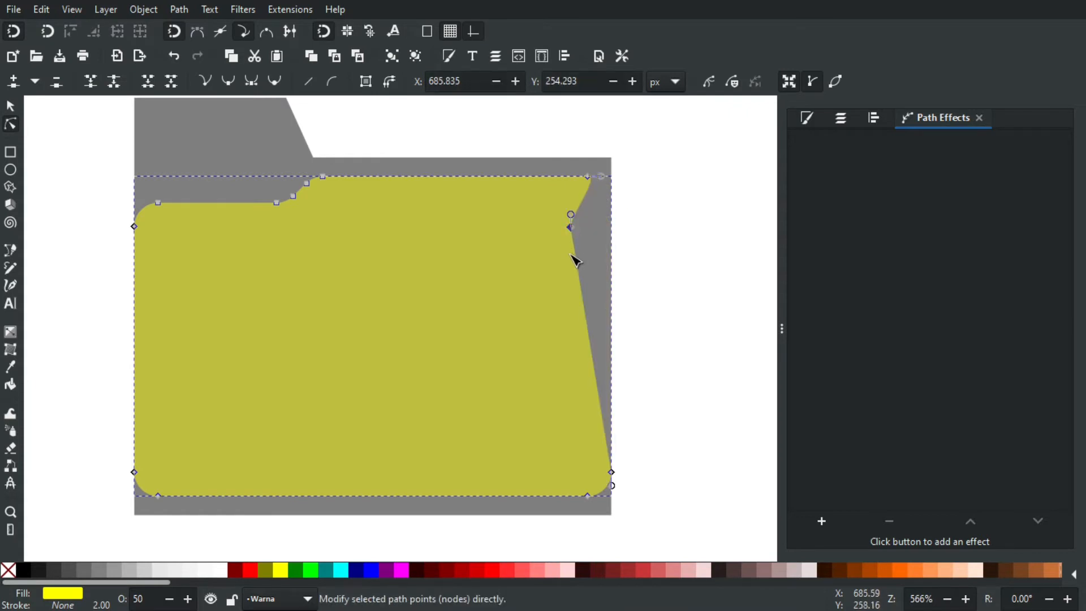
{"action": "key", "text": "ctrl+z"}
{"action": "key", "text": "ctrl+z"}
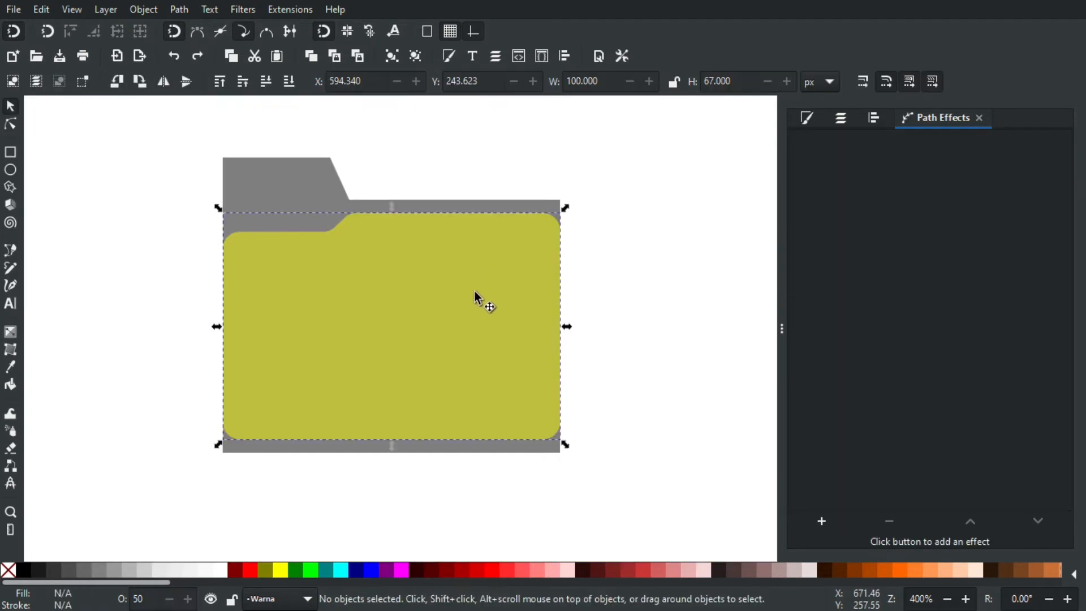
- Examine the nodes of the converted yellow path and deselect it
{"action": "left_click", "coordinate": [477, 300]}
{"action": "left_click", "coordinate": [12, 124]}
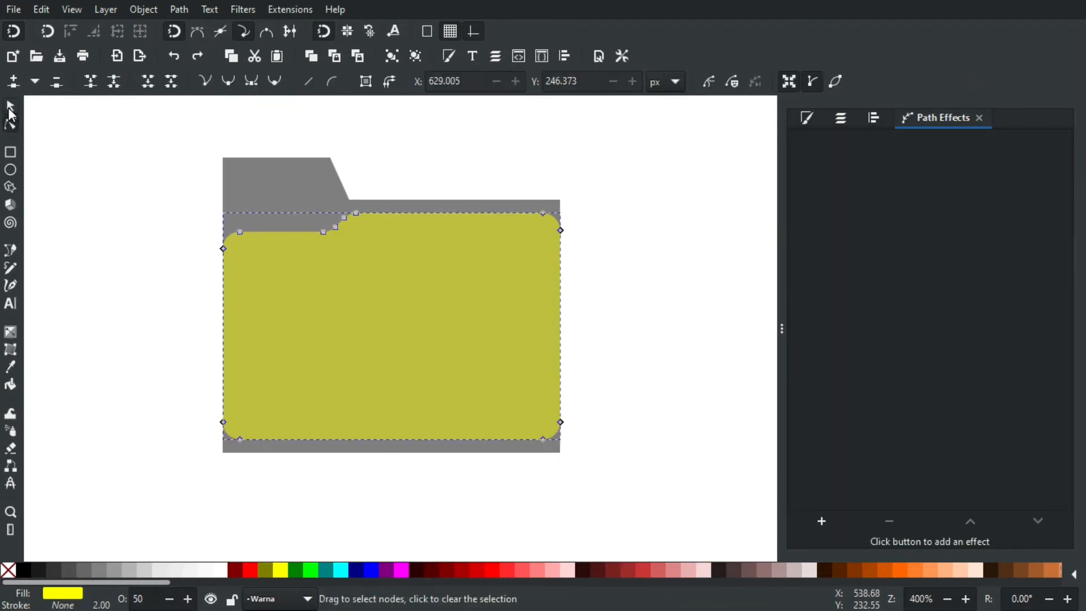
{"action": "left_click", "coordinate": [10, 108]}
{"action": "left_click", "coordinate": [122, 184]}
- Add the Corners (Fillet/Chamfer) path effect to the grey folder back and restrict its changes to selected nodes
{"action": "left_click_drag", "start_coordinate": [533, 302], "coordinate": [505, 305]}
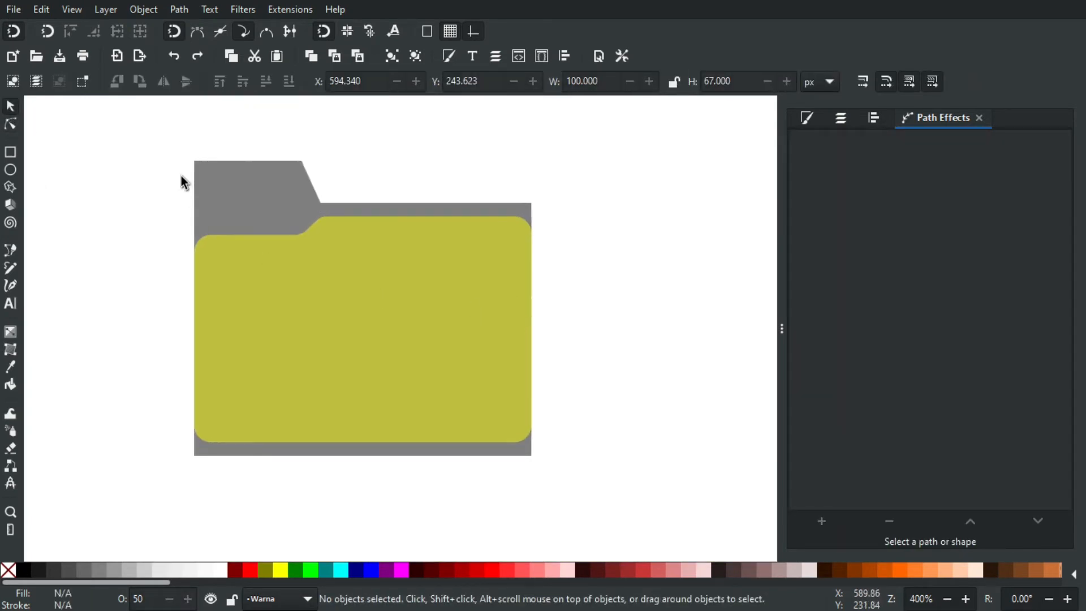
{"action": "left_click", "coordinate": [219, 186]}
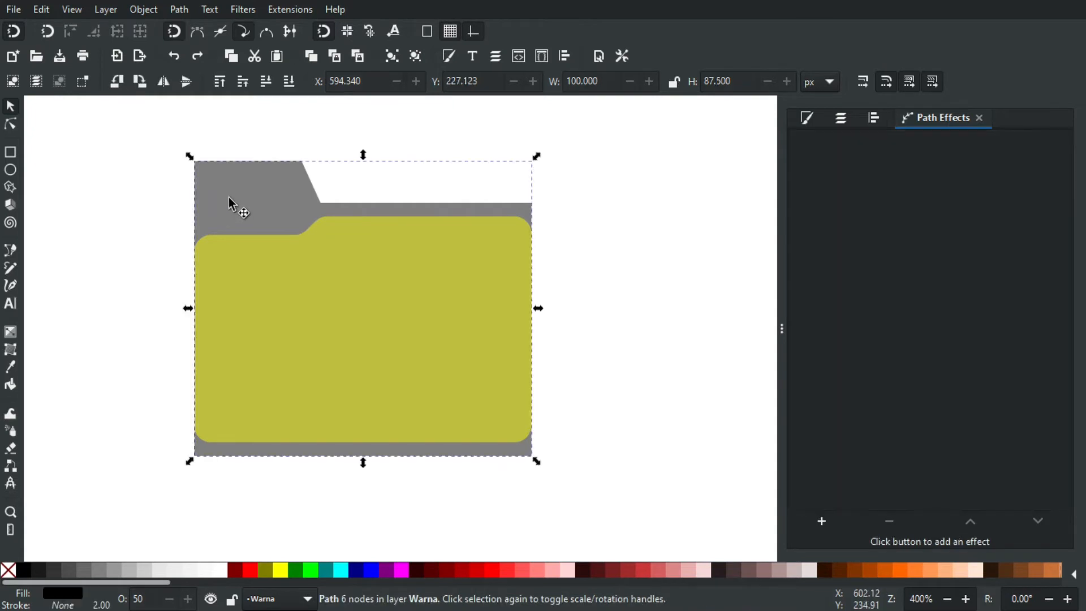
{"action": "left_click", "coordinate": [823, 520]}
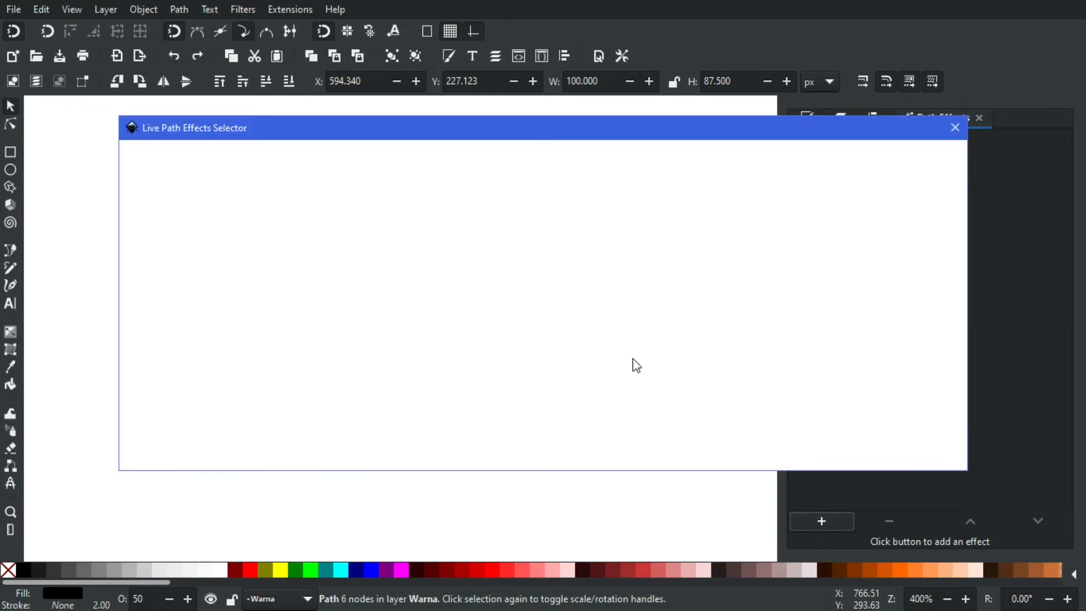
{"action": "left_click", "coordinate": [334, 217]}
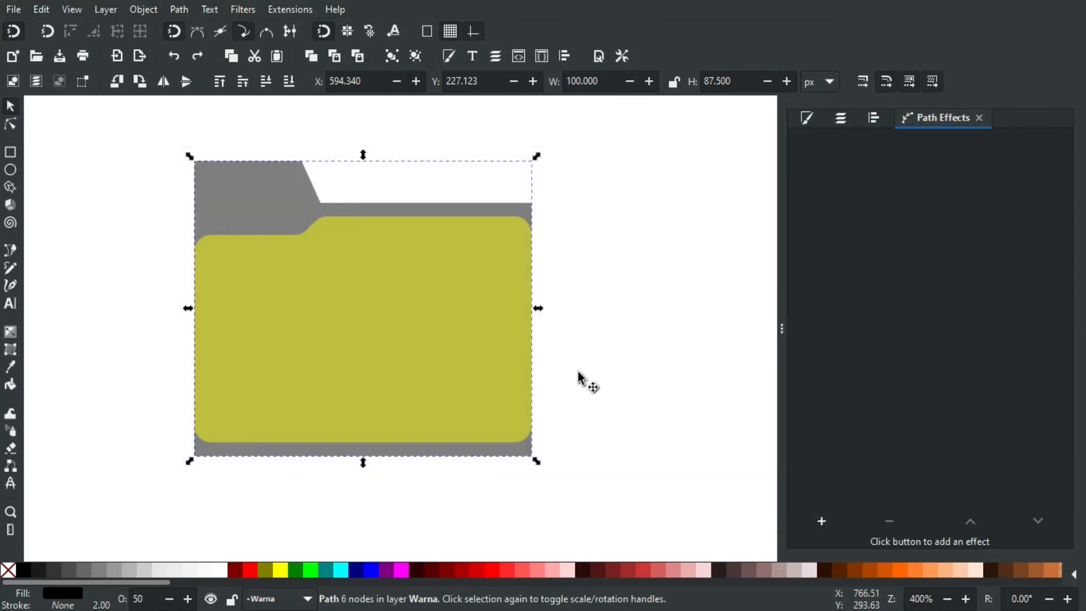
{"action": "left_click_drag", "start_coordinate": [578, 371], "coordinate": [552, 369]}
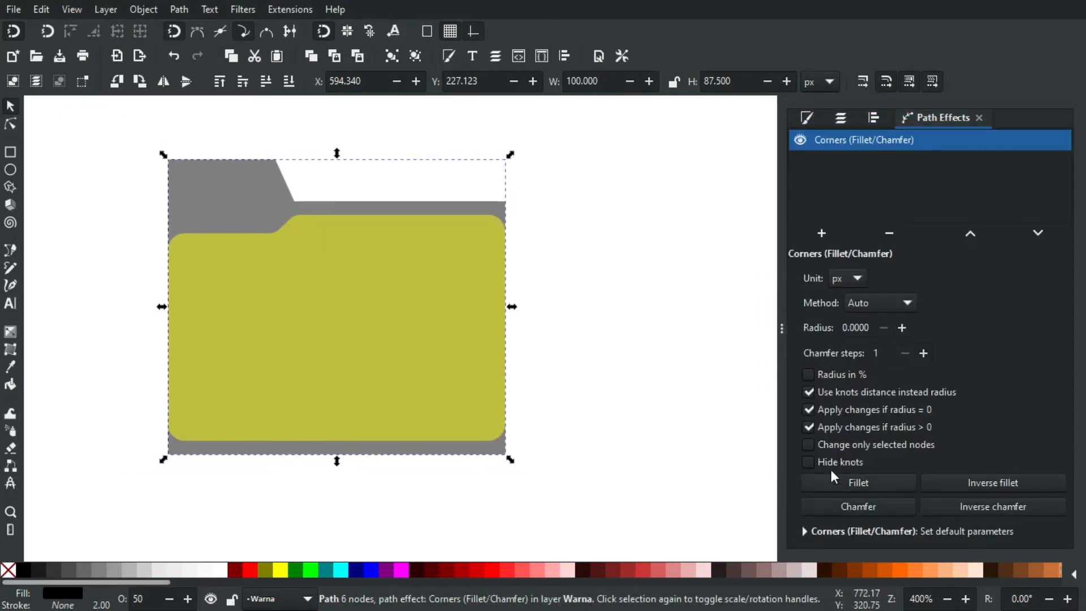
{"action": "left_click", "coordinate": [809, 445]}
- Round the grey shape's four outer corner nodes, leaving out the tab's slope nodes, with a radius of 5 px
{"action": "left_click", "coordinate": [10, 125]}
{"action": "scroll", "coordinate": [439, 416], "scroll_direction": "left", "scroll_amount": 2}
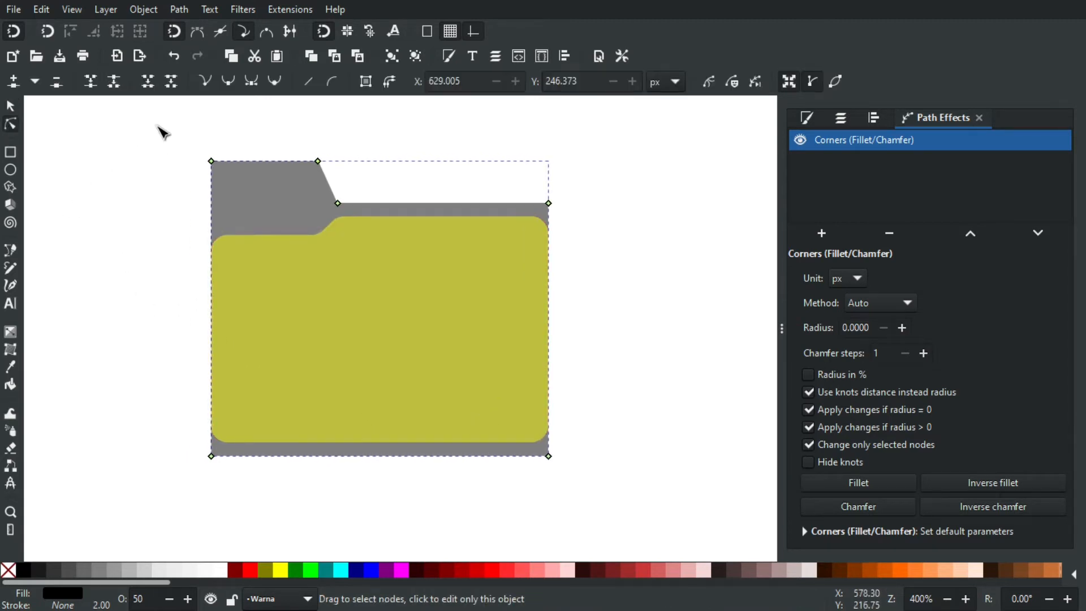
{"action": "left_click_drag", "start_coordinate": [161, 131], "coordinate": [213, 172]}
{"action": "left_click_drag", "start_coordinate": [147, 381], "coordinate": [238, 478]}
{"action": "left_click", "coordinate": [548, 457], "text": "shift"}
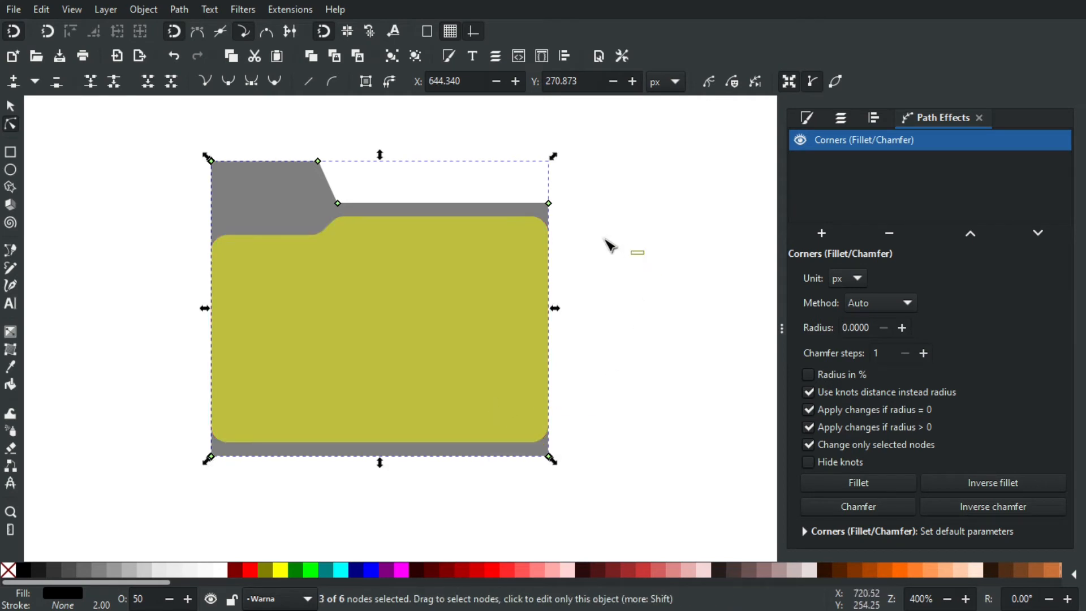
{"action": "left_click_drag", "start_coordinate": [609, 245], "coordinate": [520, 193]}
{"action": "scroll", "coordinate": [696, 296], "scroll_direction": "up", "scroll_amount": 2}
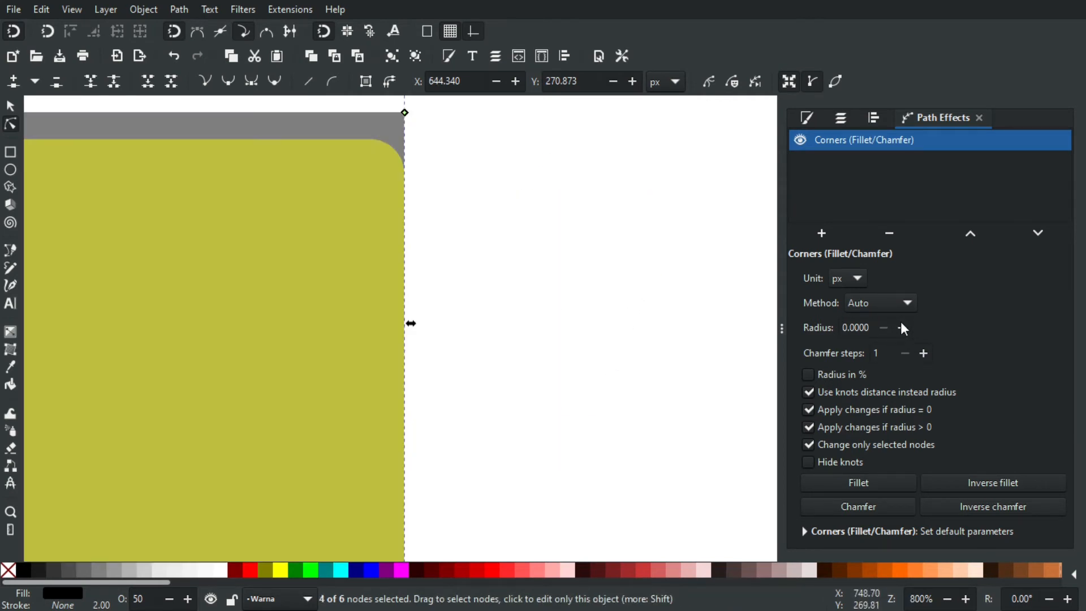
{"action": "left_click", "coordinate": [903, 329]}
{"action": "left_click", "coordinate": [902, 328]}
{"action": "left_click", "coordinate": [903, 328]}
{"action": "left_click", "coordinate": [902, 330]}
{"action": "left_click", "coordinate": [902, 331]}
{"action": "scroll", "coordinate": [540, 316], "scroll_direction": "down", "scroll_amount": 2}
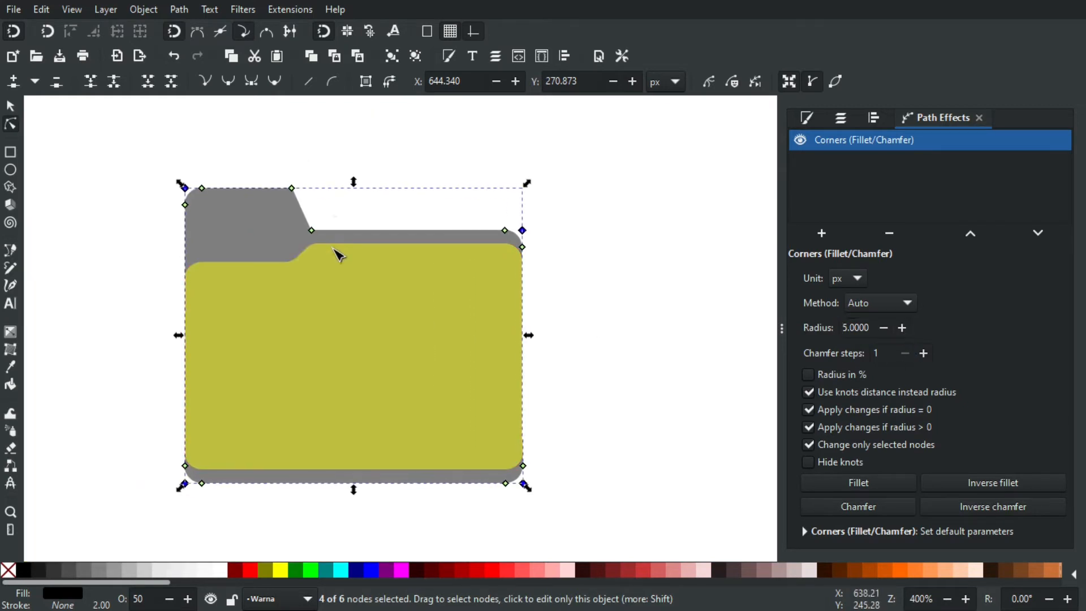
- Round the node at the foot of the grey tab's slope with a radius of 2 px
{"action": "scroll", "coordinate": [340, 221], "scroll_direction": "up", "scroll_amount": 2}
{"action": "left_click_drag", "start_coordinate": [347, 211], "coordinate": [191, 289]}
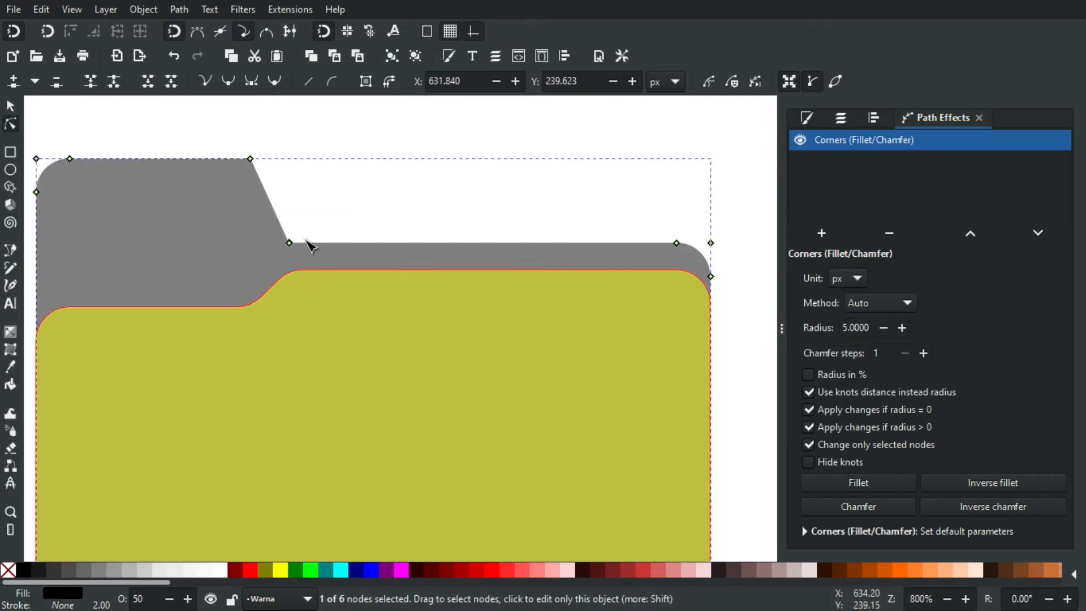
{"action": "left_click", "coordinate": [885, 330]}
{"action": "left_click", "coordinate": [886, 330]}
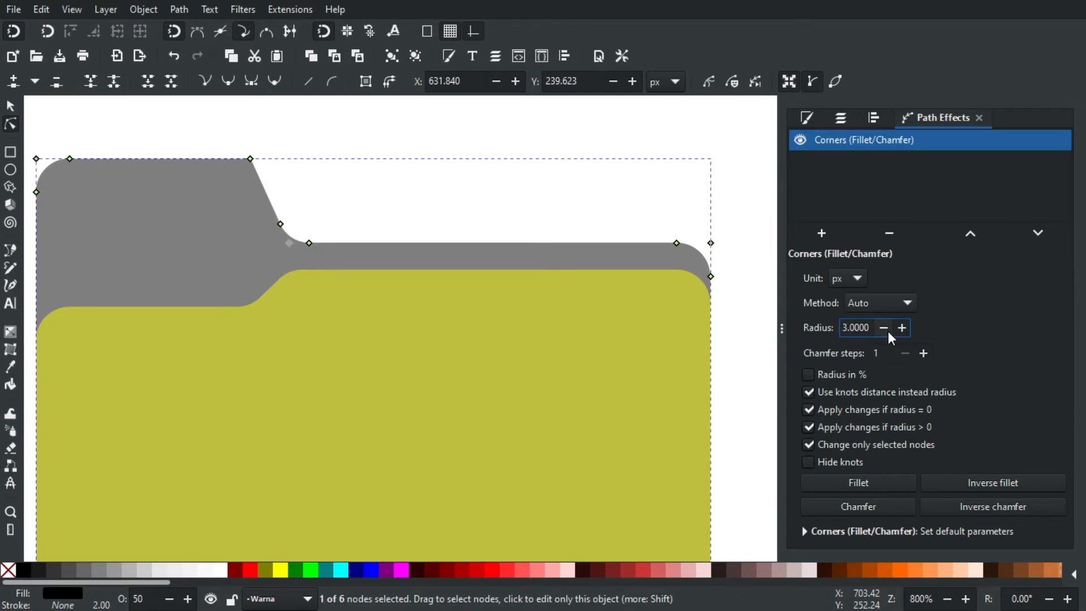
{"action": "left_click", "coordinate": [885, 329]}
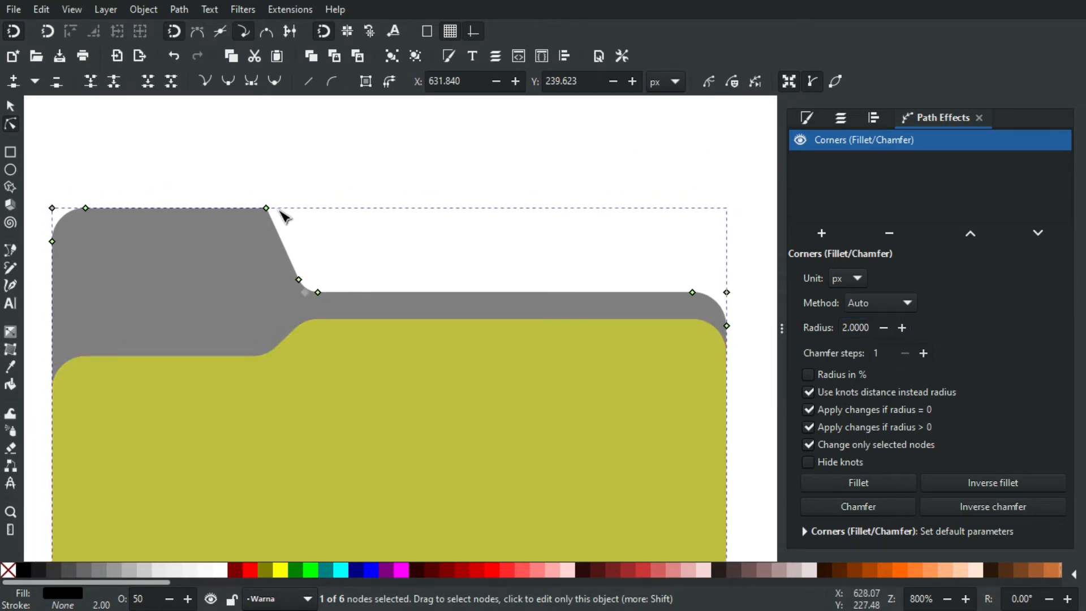
- Round the node at the upper end of the grey tab's slope with a radius of 7 px
{"action": "scroll", "coordinate": [274, 213], "scroll_direction": "up", "scroll_amount": 2}
{"action": "left_click_drag", "start_coordinate": [277, 208], "coordinate": [360, 263]}
{"action": "scroll", "coordinate": [573, 224], "scroll_direction": "down", "scroll_amount": 2}
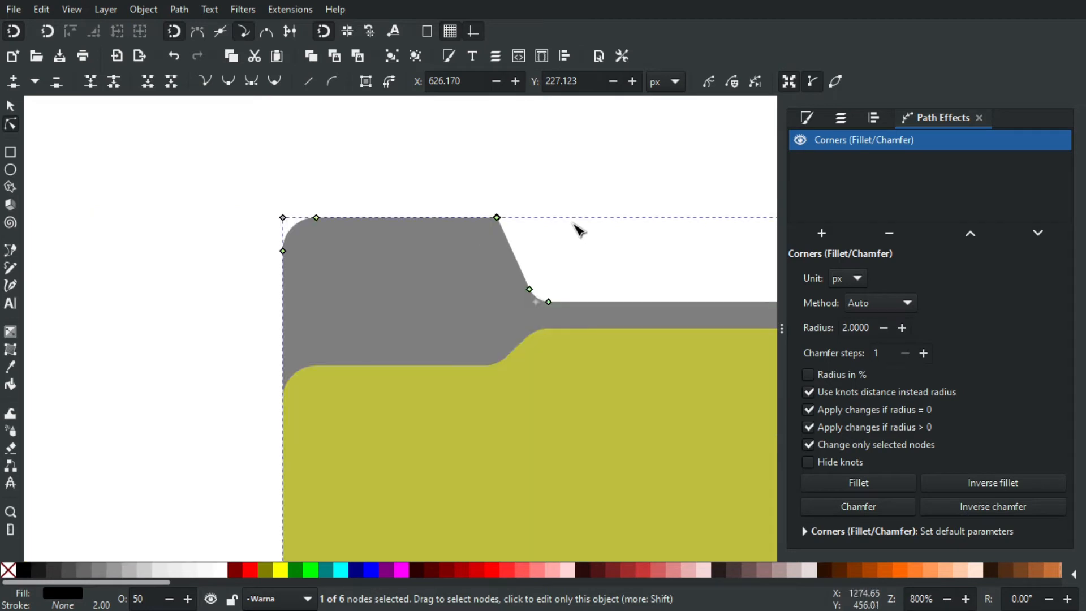
{"action": "left_click_drag", "start_coordinate": [579, 234], "coordinate": [538, 228]}
{"action": "left_click", "coordinate": [902, 328]}
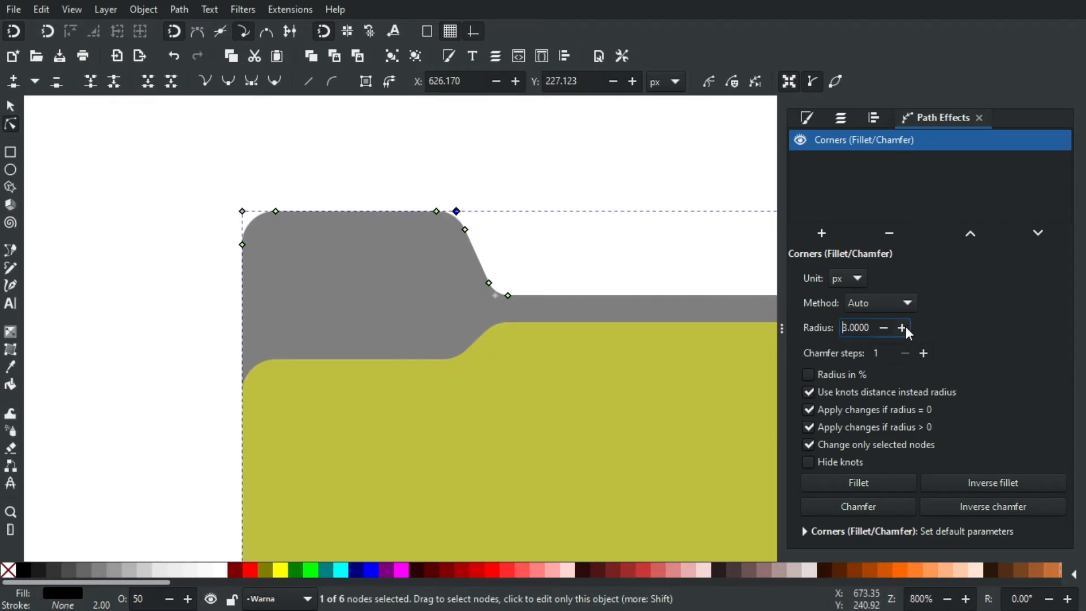
{"action": "left_click", "coordinate": [903, 328]}
{"action": "left_click", "coordinate": [902, 328]}
{"action": "left_click", "coordinate": [904, 328]}
{"action": "left_click_drag", "start_coordinate": [472, 286], "coordinate": [396, 248]}
{"action": "scroll", "coordinate": [396, 248], "scroll_direction": "down", "scroll_amount": 1}
{"action": "left_click_drag", "start_coordinate": [510, 276], "coordinate": [442, 238]}
{"action": "scroll", "coordinate": [424, 193], "scroll_direction": "down", "scroll_amount": 1}
{"action": "scroll", "coordinate": [425, 194], "scroll_direction": "up", "scroll_amount": 1}
{"action": "scroll", "coordinate": [464, 213], "scroll_direction": "down", "scroll_amount": 1}
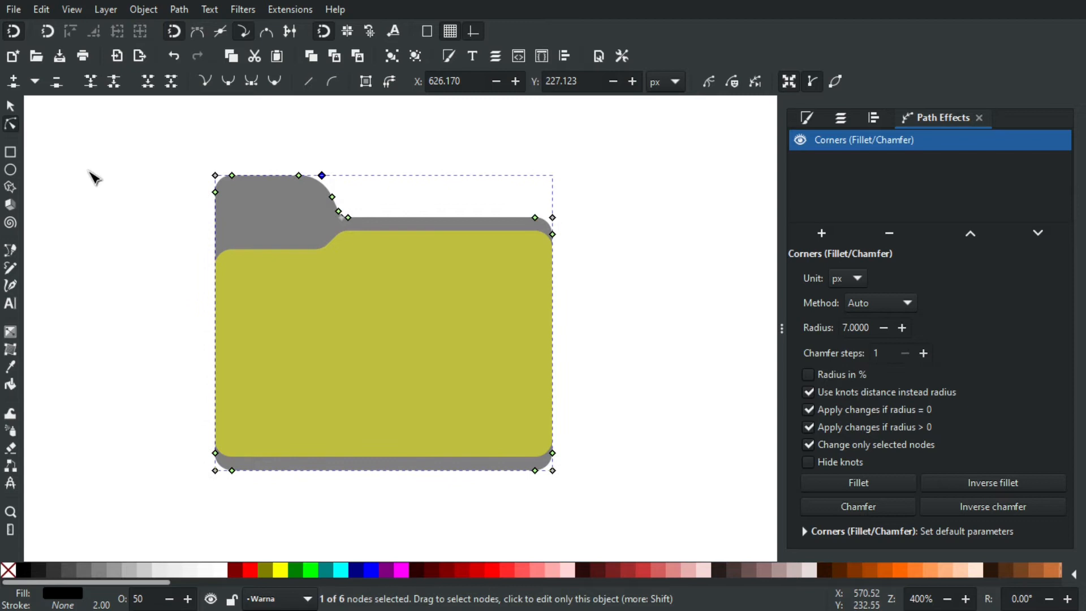
- Convert the grey shape with its corner effect to a plain path and deselect it
{"action": "left_click", "coordinate": [11, 106]}
{"action": "scroll", "coordinate": [622, 438], "scroll_direction": "right", "scroll_amount": 3}
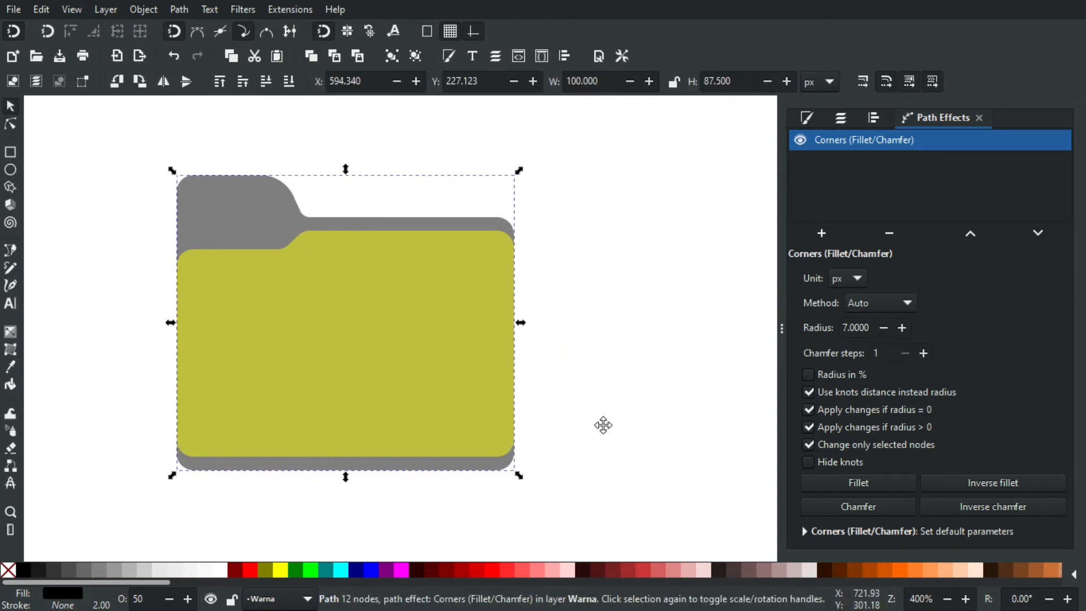
{"action": "left_click", "coordinate": [179, 12]}
{"action": "left_click", "coordinate": [194, 29]}
{"action": "left_click", "coordinate": [572, 327]}
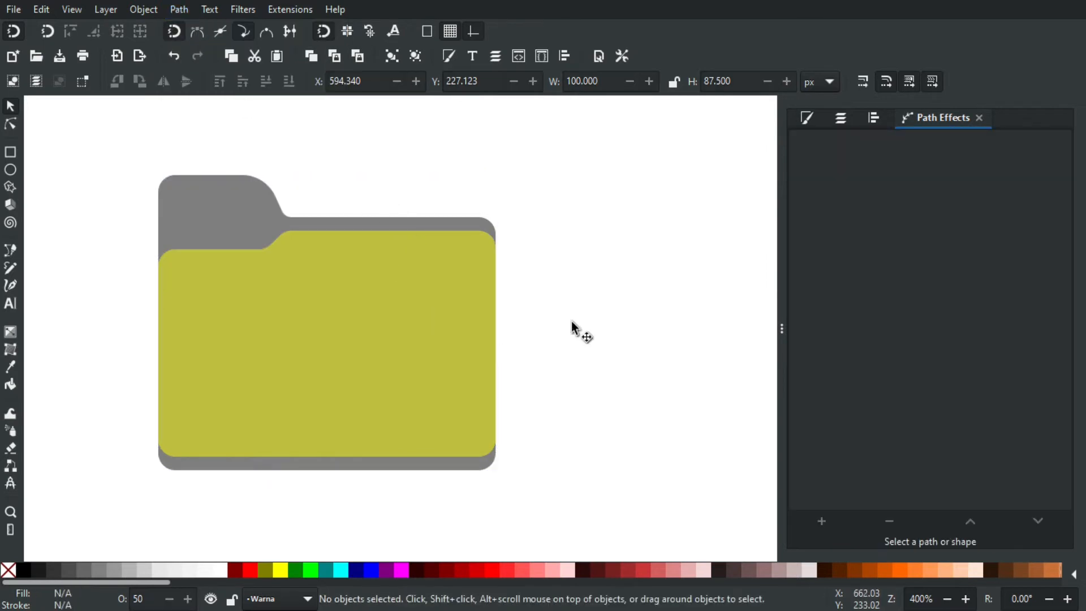
- Examine the rounded corners and tab transitions of the grey and yellow folder shapes
{"action": "scroll", "coordinate": [242, 257], "scroll_direction": "up", "scroll_amount": 1}
{"action": "scroll", "coordinate": [309, 264], "scroll_direction": "down", "scroll_amount": 1}
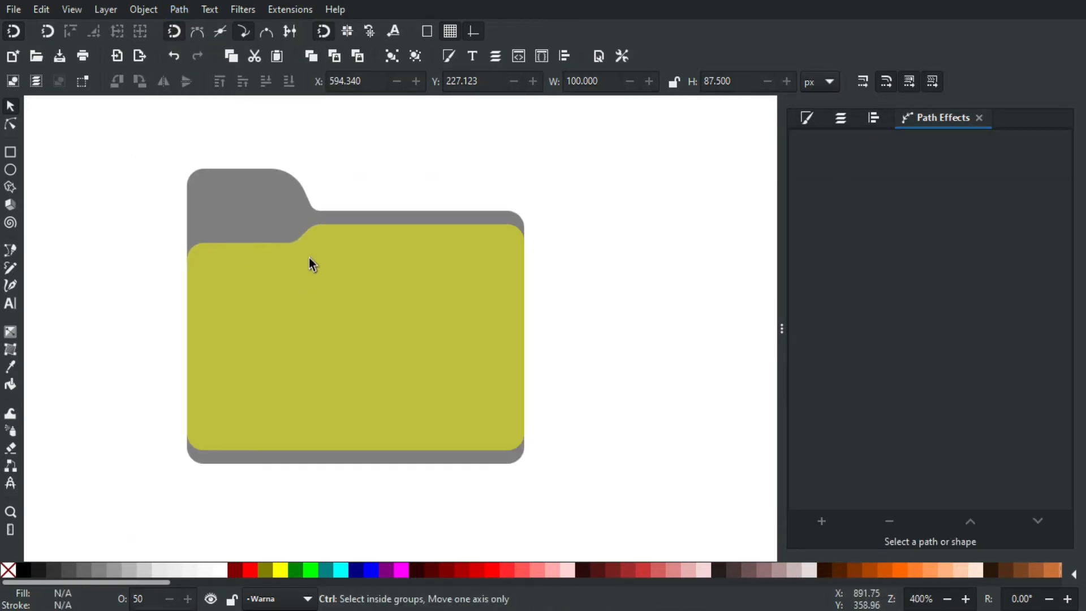
{"action": "left_click_drag", "start_coordinate": [412, 285], "coordinate": [355, 283]}
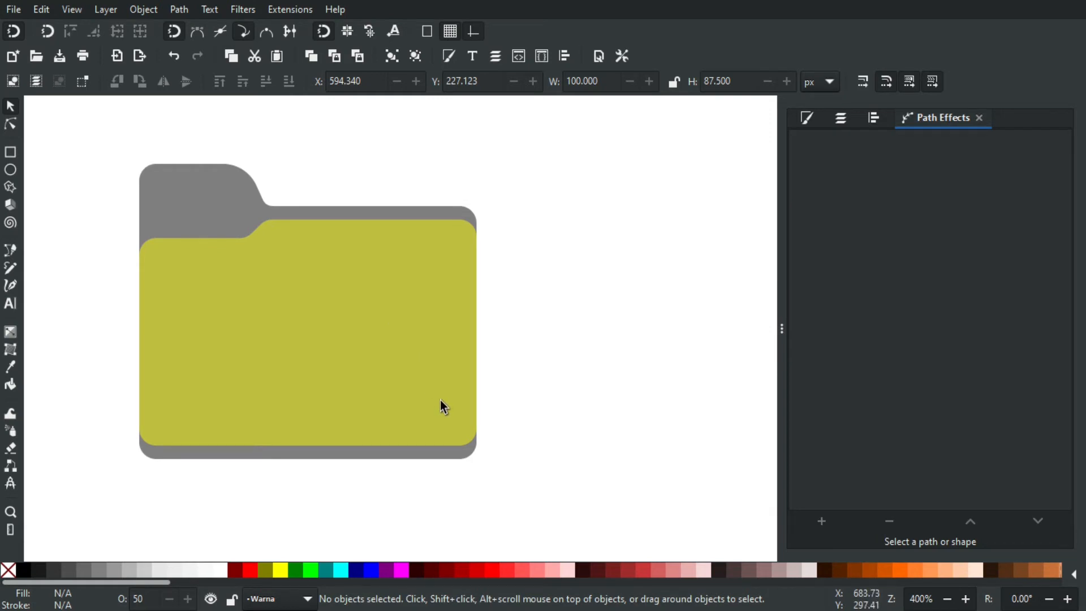
{"action": "left_click_drag", "start_coordinate": [256, 320], "coordinate": [249, 330]}
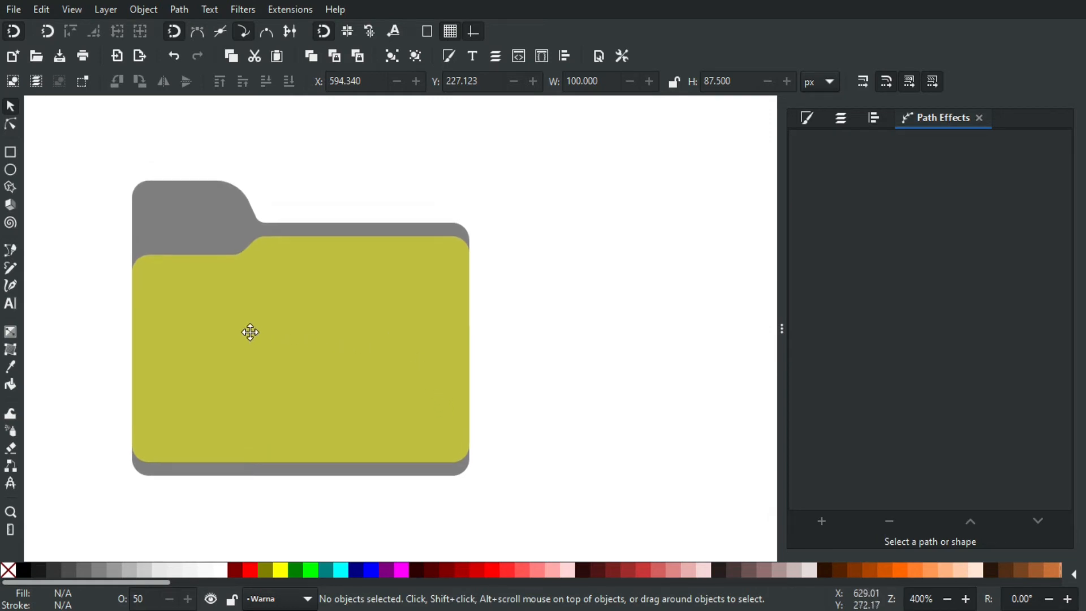
{"action": "scroll", "coordinate": [196, 277], "scroll_direction": "up", "scroll_amount": 1}
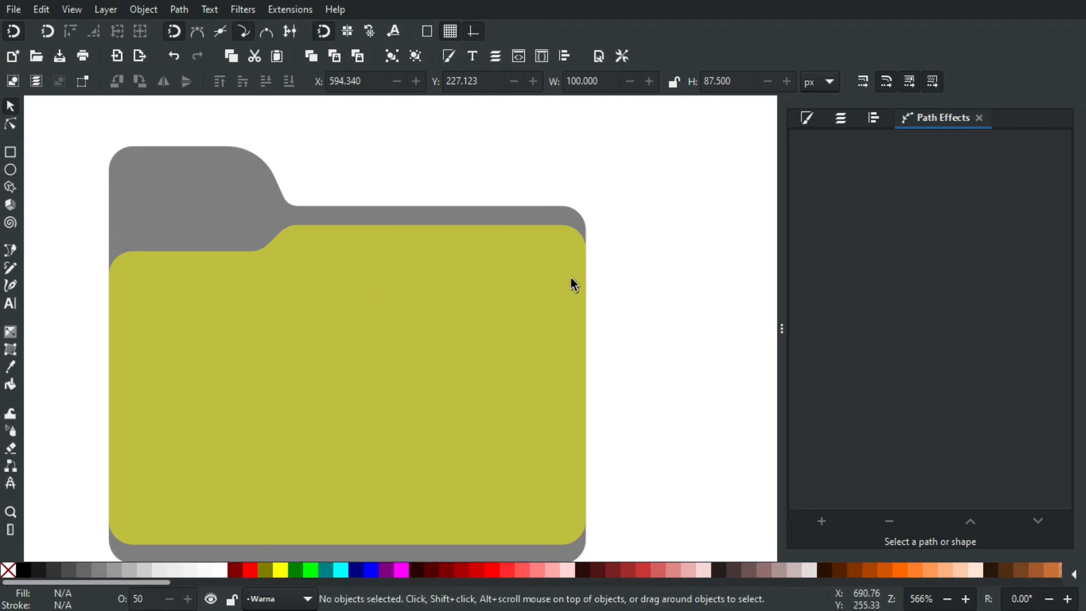
{"action": "left_click_drag", "start_coordinate": [462, 193], "coordinate": [463, 283]}
{"action": "scroll", "coordinate": [463, 283], "scroll_direction": "down", "scroll_amount": 1}
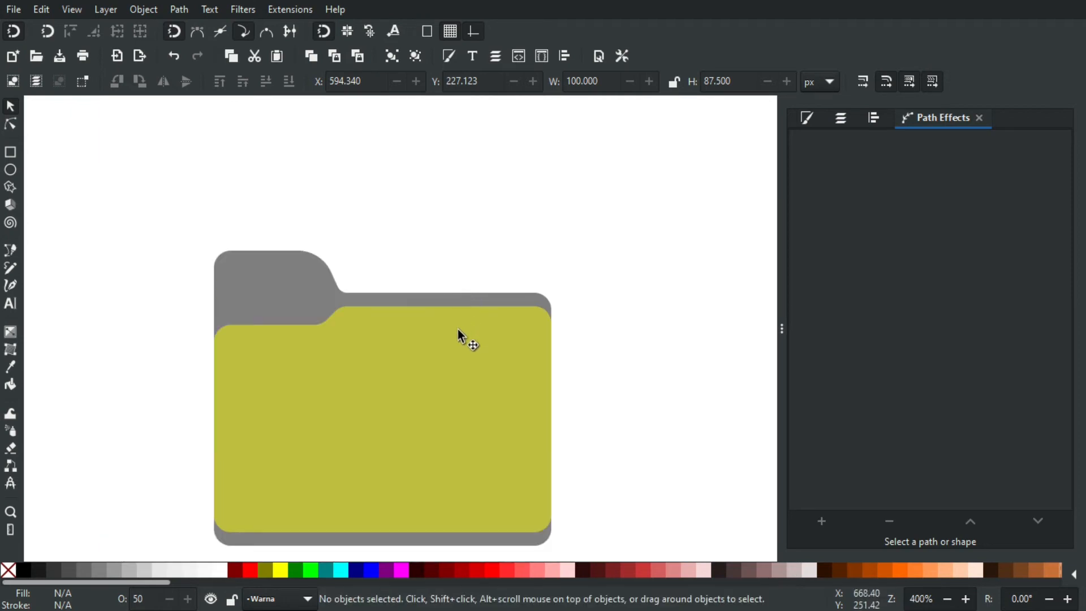
{"action": "left_click_drag", "start_coordinate": [451, 324], "coordinate": [394, 252]}
- Duplicate the yellow front panel in place and fill the copy with red
{"action": "left_click", "coordinate": [352, 312]}
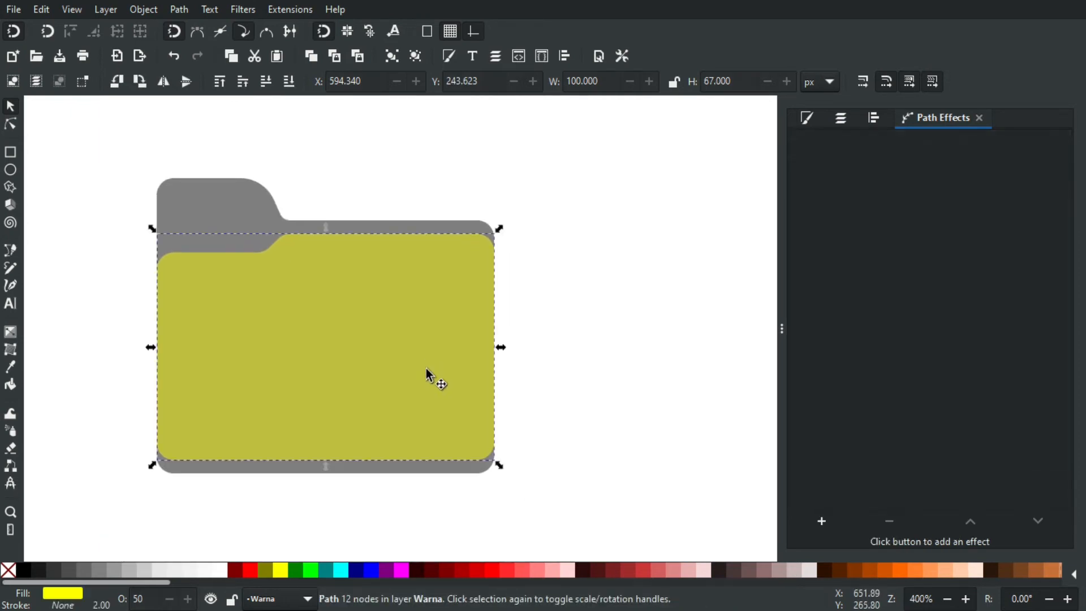
{"action": "key", "text": "ctrl+d"}
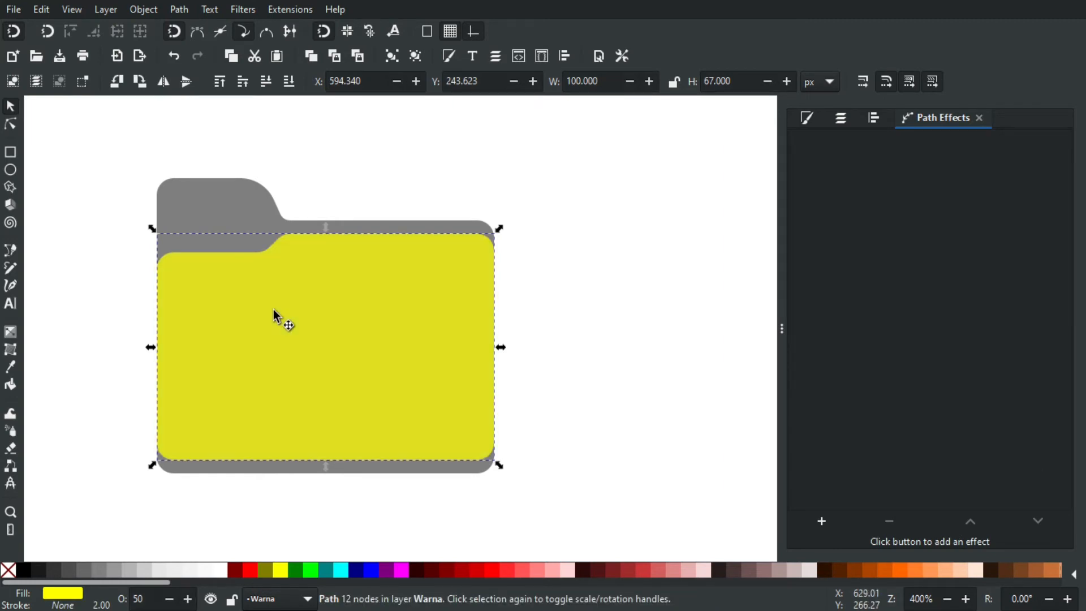
{"action": "left_click", "coordinate": [250, 569]}
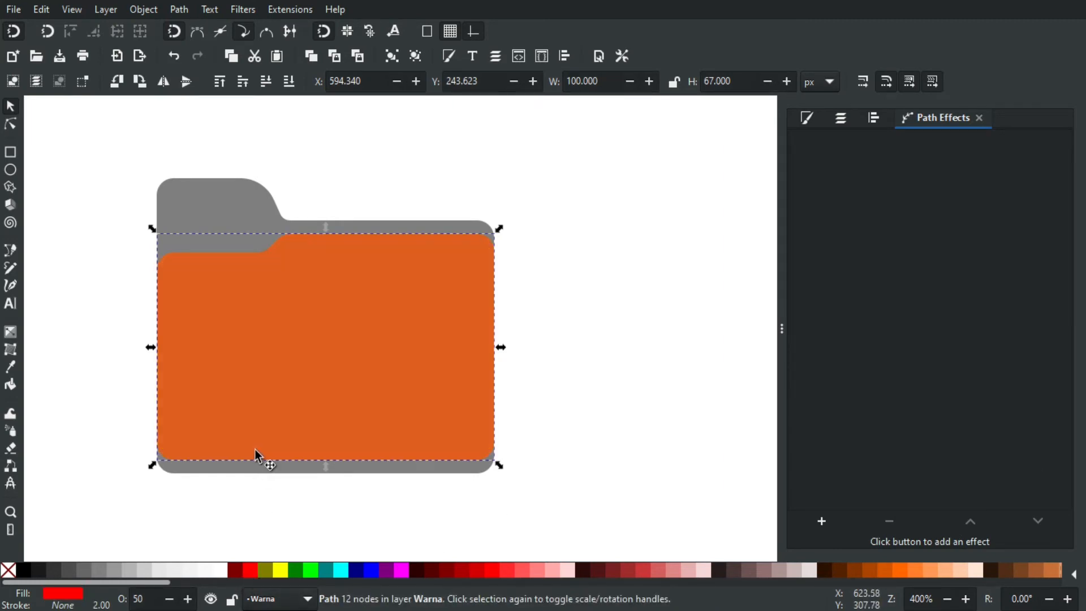
- Flip the duplicated panel horizontally and change its fill to blue
{"action": "left_click", "coordinate": [162, 82]}
{"action": "left_click_drag", "start_coordinate": [143, 247], "coordinate": [191, 261]}
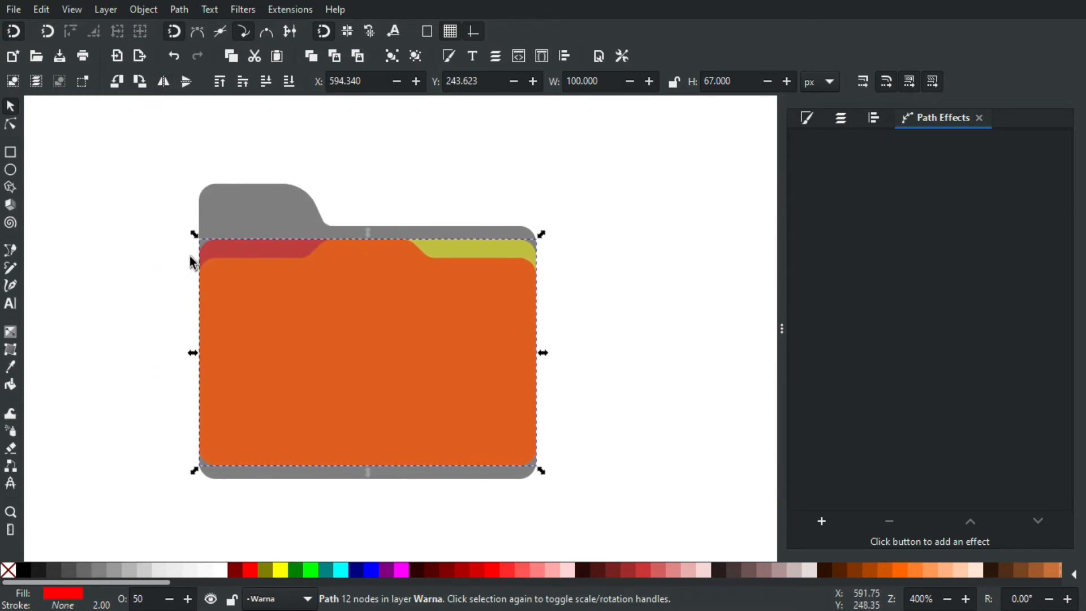
{"action": "left_click", "coordinate": [370, 571]}
{"action": "scroll", "coordinate": [212, 339], "scroll_direction": "up", "scroll_amount": 1}
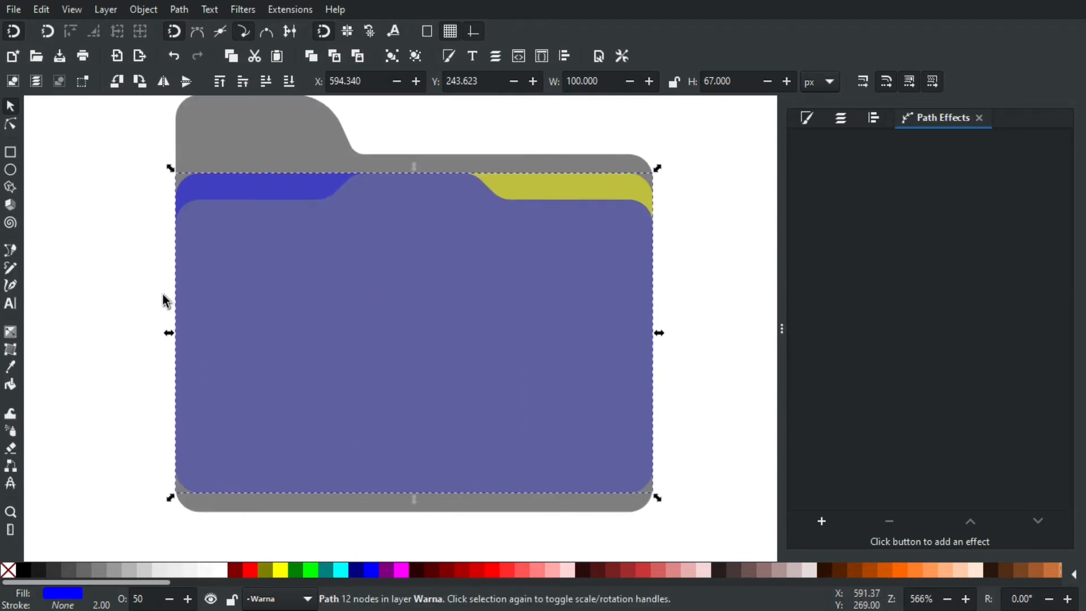
{"action": "left_click_drag", "start_coordinate": [121, 267], "coordinate": [135, 253]}
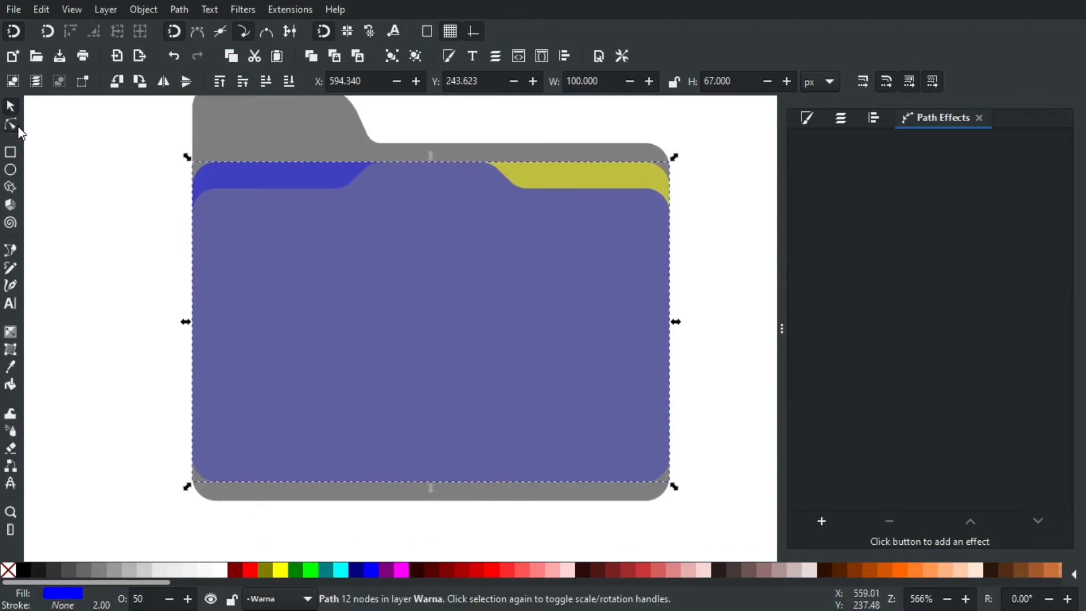
- Move the four nodes on the blue panel's left edge 4 px to the right, and deselect the panel
{"action": "key", "text": "n"}
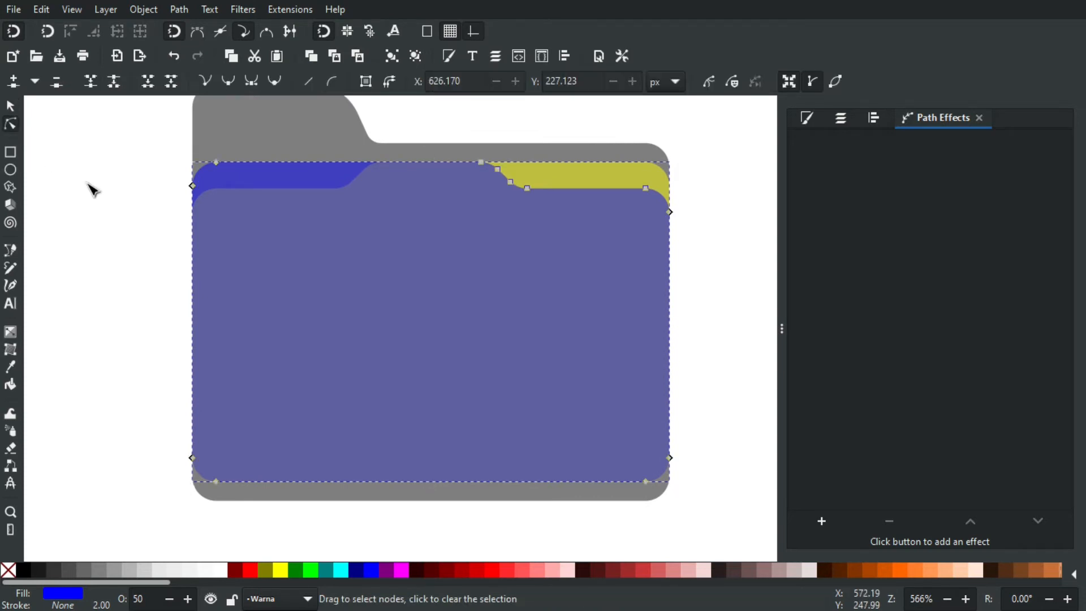
{"action": "left_click_drag", "start_coordinate": [118, 140], "coordinate": [229, 505]}
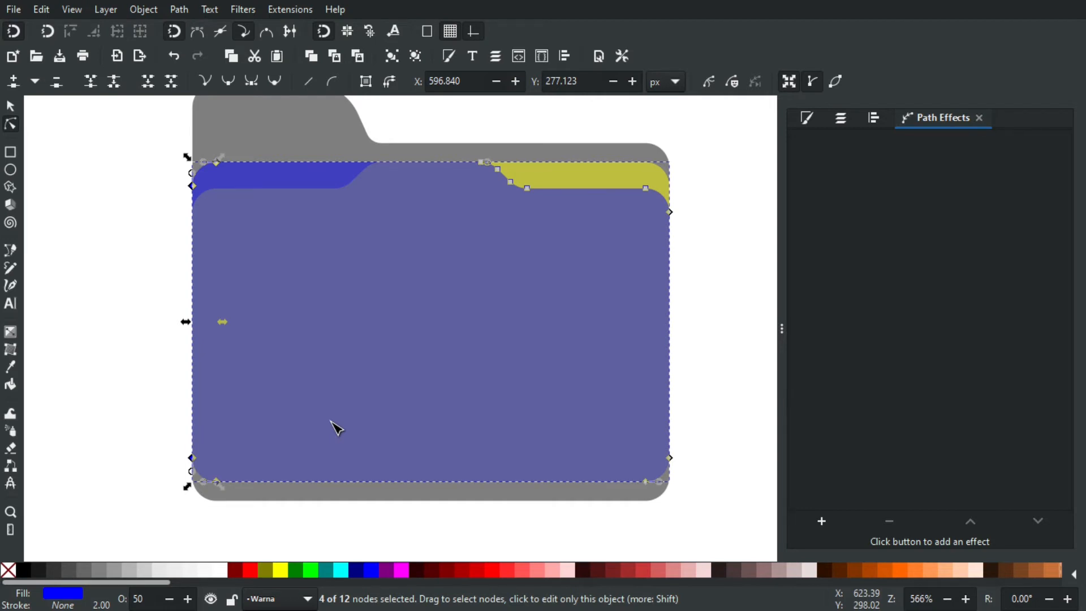
{"action": "key", "text": "Right"}
{"action": "key", "text": "Right"}
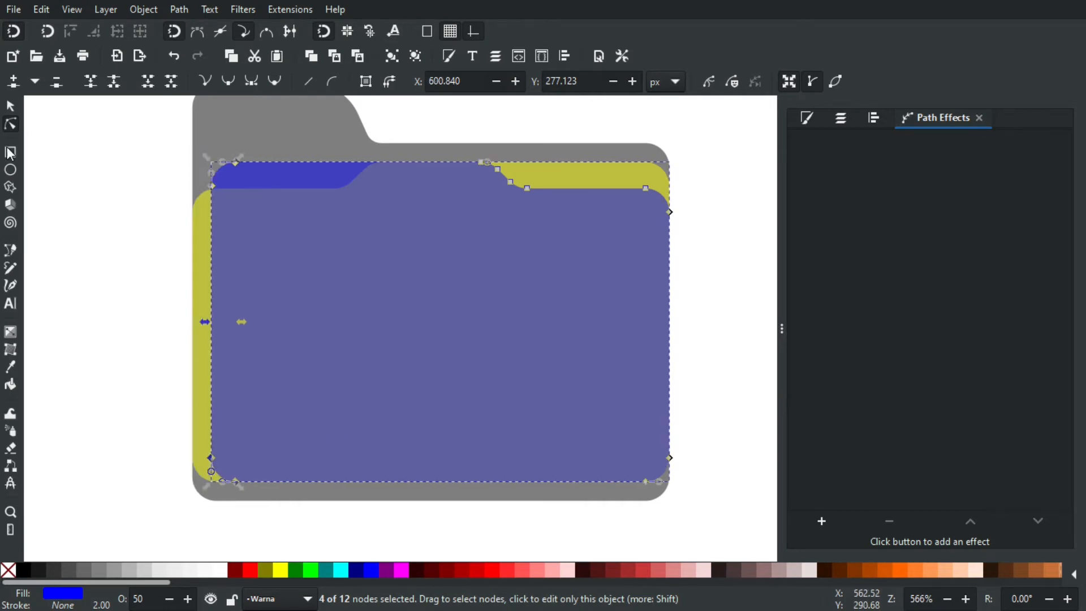
{"action": "left_click", "coordinate": [10, 106]}
{"action": "left_click", "coordinate": [99, 181]}
{"action": "left_click_drag", "start_coordinate": [282, 242], "coordinate": [261, 252]}
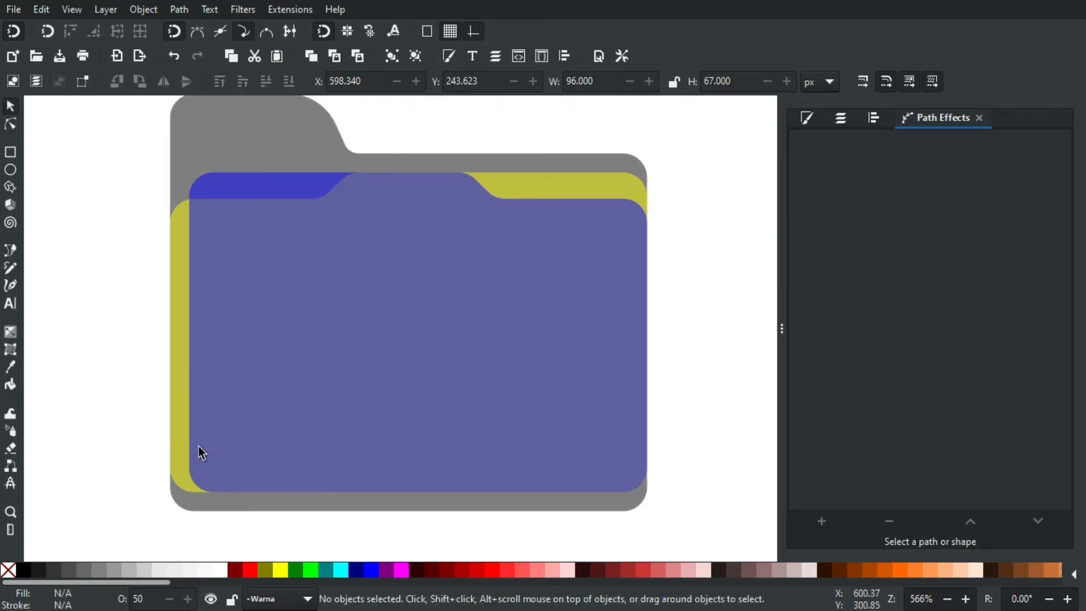
- Examine how the blue panel's upper edge overlaps the yellow panel and the grey back
{"action": "left_click_drag", "start_coordinate": [430, 249], "coordinate": [362, 259]}
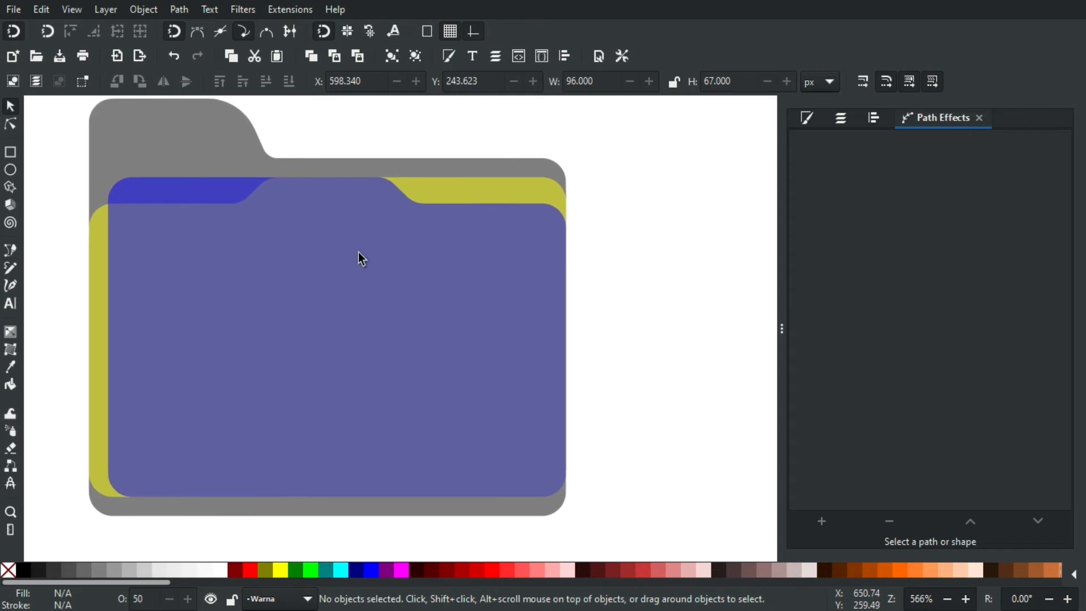
{"action": "left_click", "coordinate": [265, 229]}
{"action": "left_click_drag", "start_coordinate": [222, 260], "coordinate": [242, 278]}
{"action": "scroll", "coordinate": [257, 262], "scroll_direction": "up", "scroll_amount": 1}
{"action": "left_click_drag", "start_coordinate": [187, 247], "coordinate": [252, 283]}
{"action": "left_click_drag", "start_coordinate": [426, 293], "coordinate": [215, 293]}
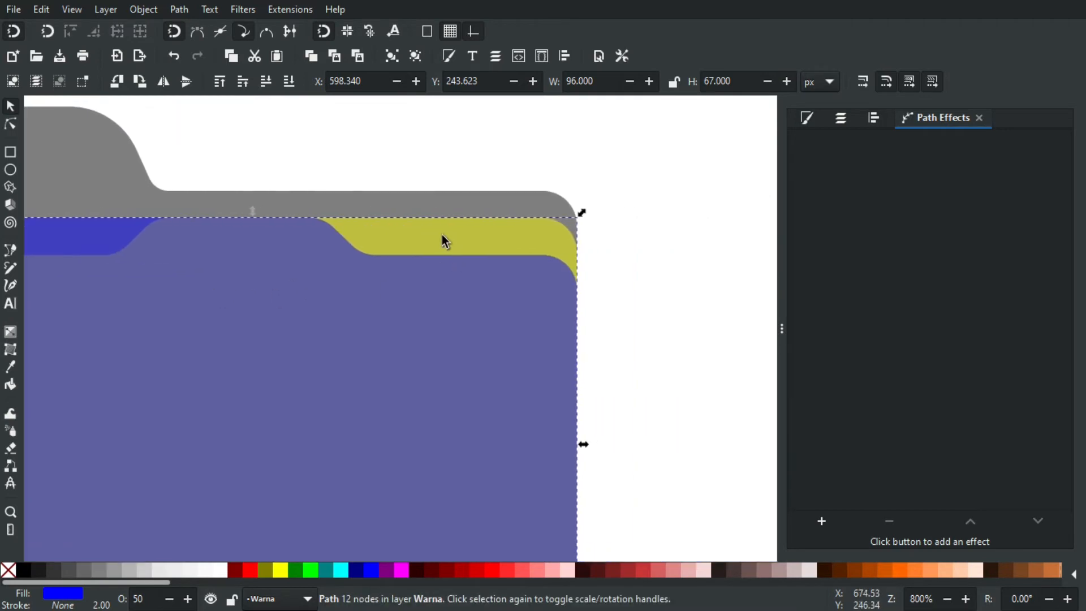
{"action": "scroll", "coordinate": [297, 276], "scroll_direction": "left", "scroll_amount": 6}
{"action": "left_click_drag", "start_coordinate": [78, 193], "coordinate": [365, 265]}
{"action": "scroll", "coordinate": [400, 322], "scroll_direction": "down", "scroll_amount": 1}
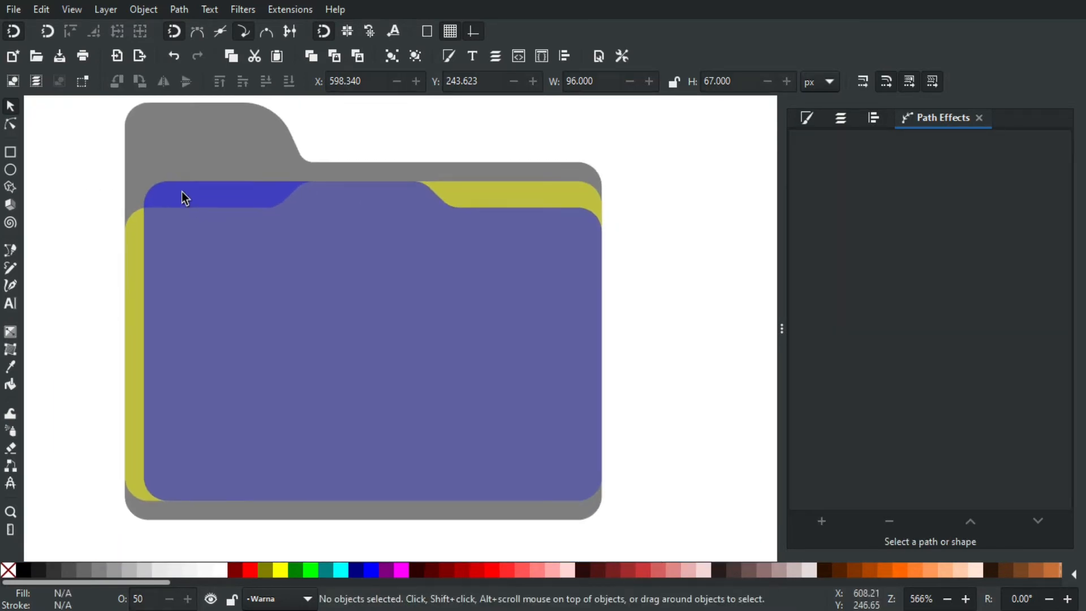
- Duplicate the yellow front panel above the blue panel and subtract the copy from the blue panel with Difference
{"action": "left_click_drag", "start_coordinate": [63, 142], "coordinate": [364, 262]}
{"action": "left_click_drag", "start_coordinate": [78, 166], "coordinate": [321, 225]}
{"action": "left_click_drag", "start_coordinate": [578, 315], "coordinate": [552, 302]}
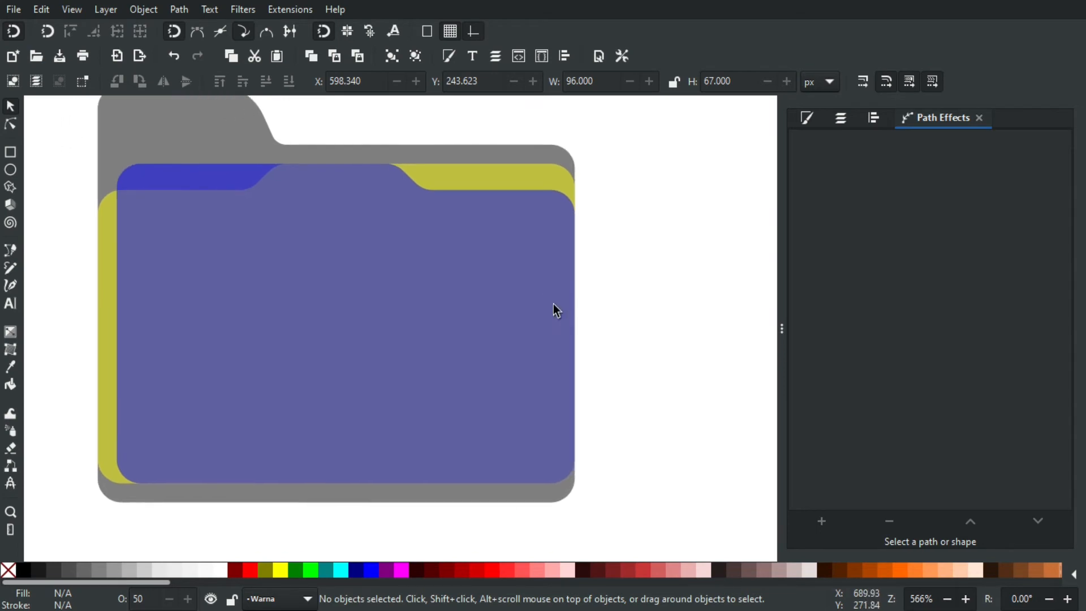
{"action": "left_click_drag", "start_coordinate": [414, 278], "coordinate": [450, 326]}
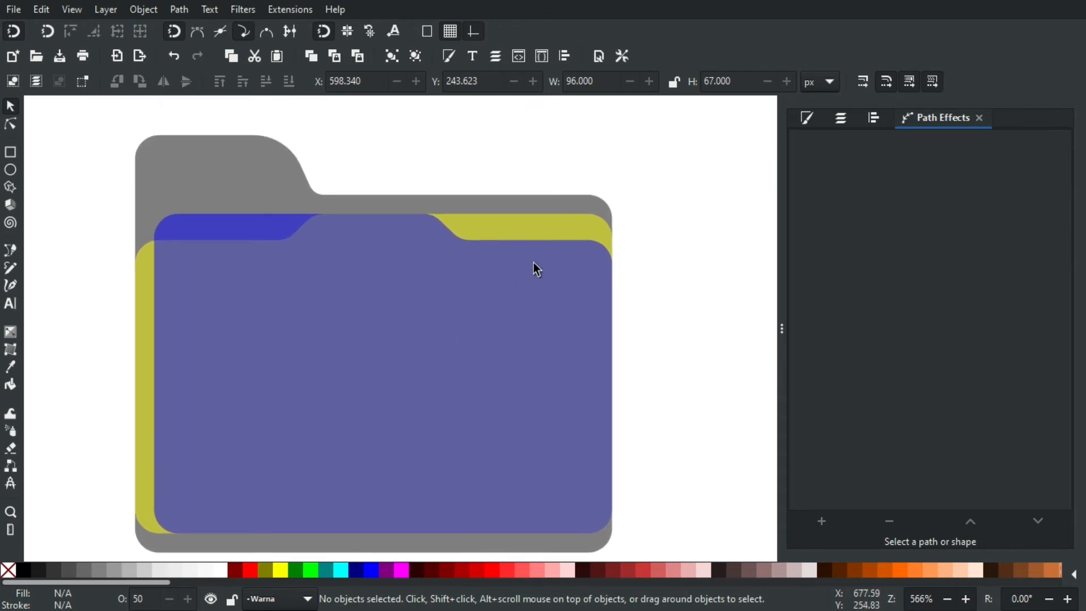
{"action": "left_click", "coordinate": [531, 222]}
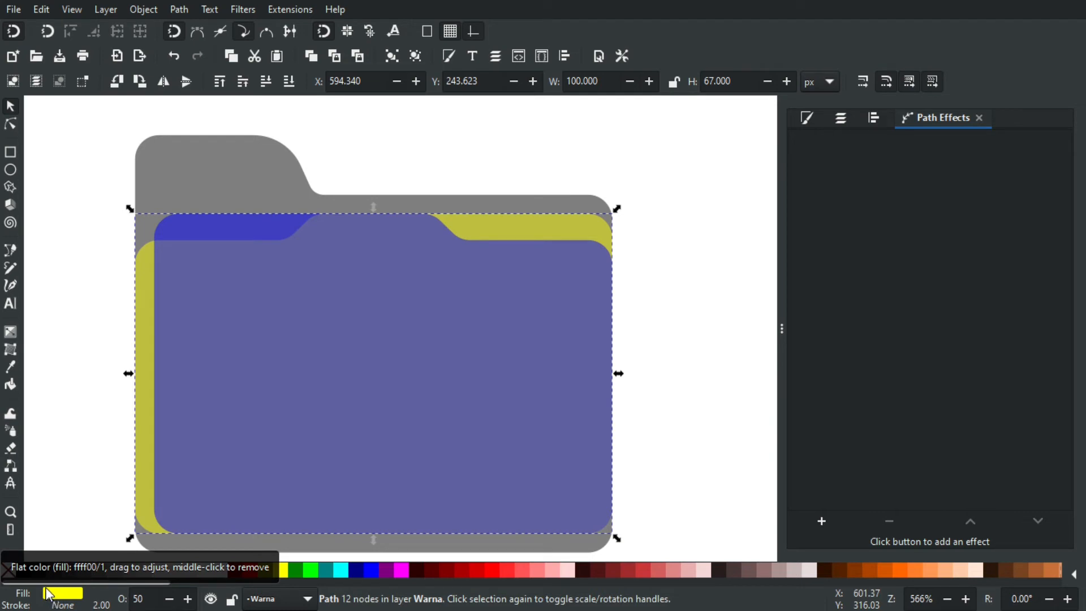
{"action": "key", "text": "Page_Up"}
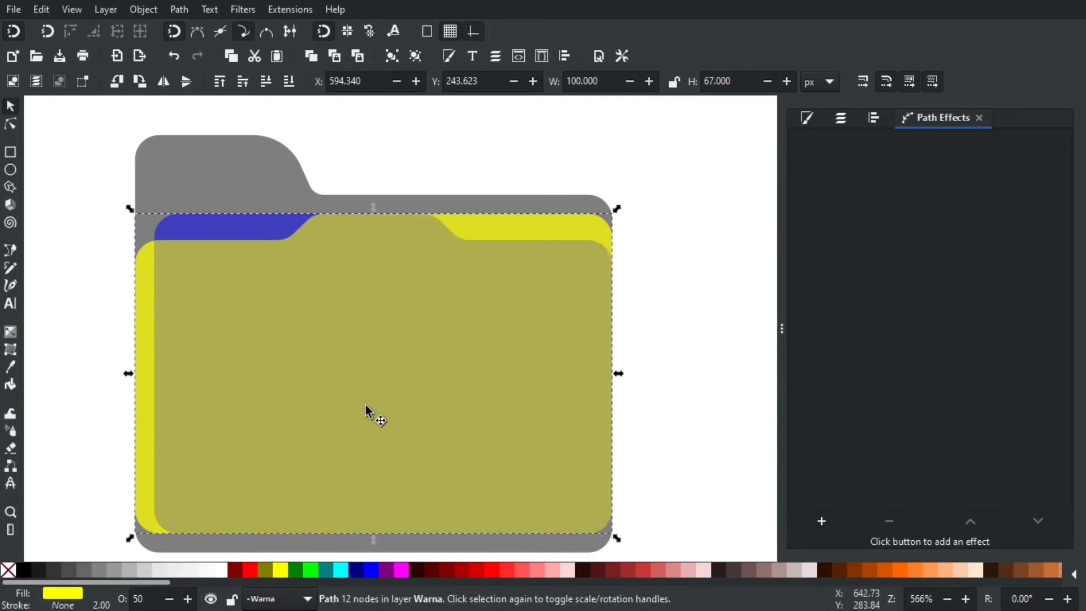
{"action": "left_click", "coordinate": [215, 221], "text": "shift"}
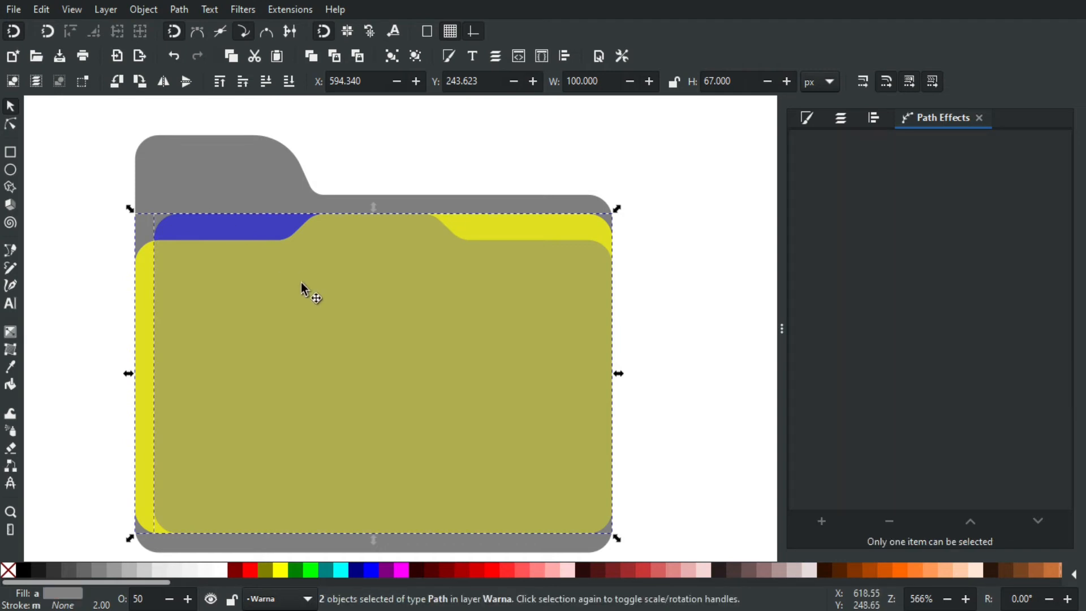
{"action": "left_click", "coordinate": [179, 9]}
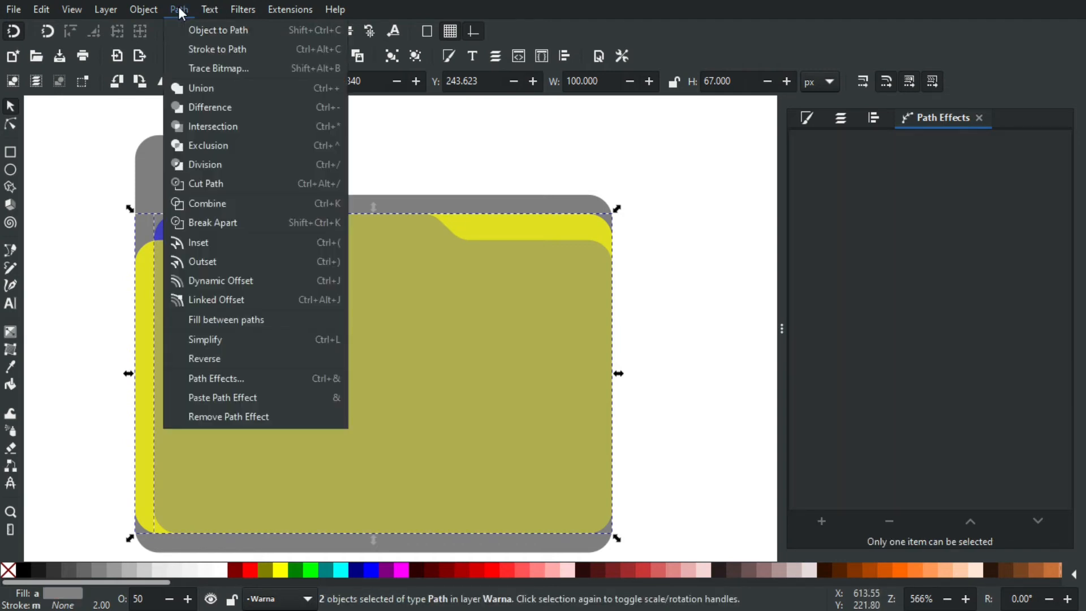
{"action": "left_click", "coordinate": [220, 104]}
{"action": "left_click", "coordinate": [378, 143]}
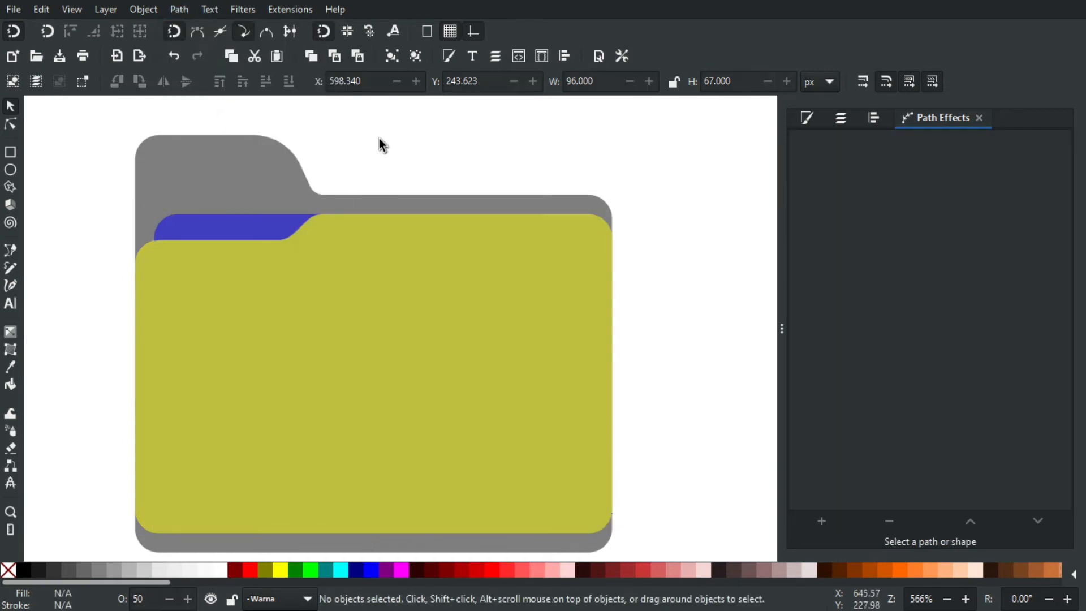
- Examine the remaining blue path's extent for stray pieces around the yellow panel's left edge and lower-right corner
{"action": "scroll", "coordinate": [242, 223], "scroll_direction": "down", "scroll_amount": 1, "text": "ctrl"}
{"action": "left_click", "coordinate": [230, 222]}
{"action": "scroll", "coordinate": [237, 217], "scroll_direction": "up", "scroll_amount": 2, "text": "ctrl"}
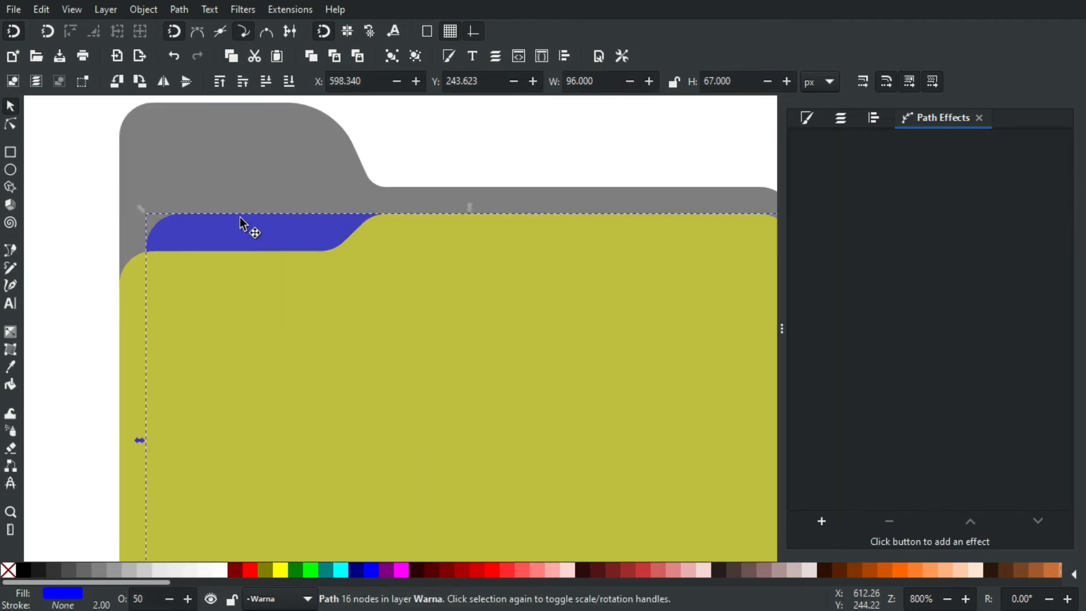
{"action": "scroll", "coordinate": [198, 204], "scroll_direction": "down", "scroll_amount": 1, "text": "ctrl"}
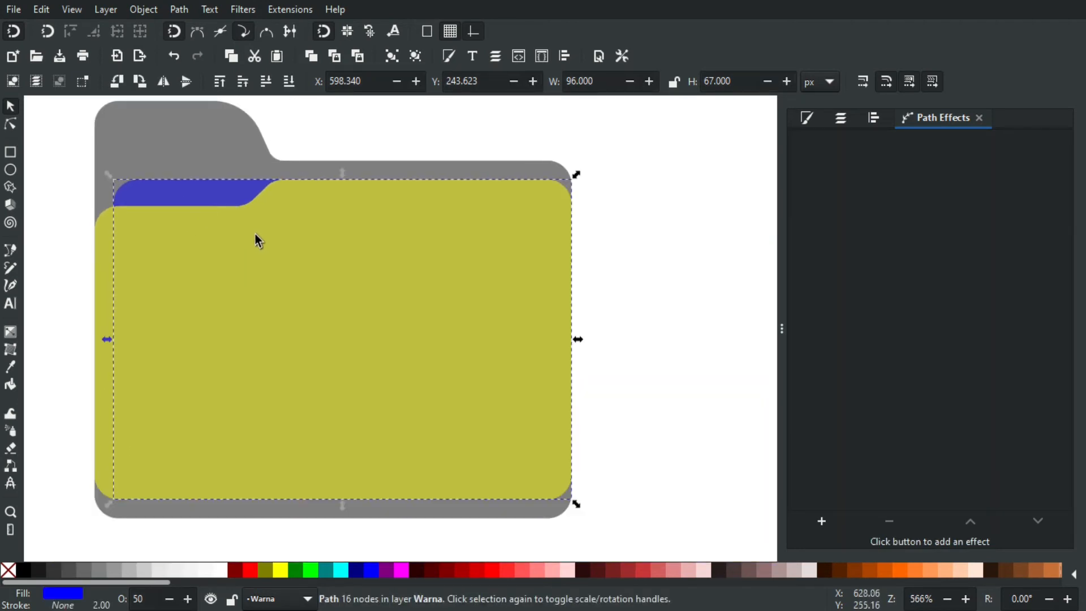
{"action": "left_click", "coordinate": [592, 233]}
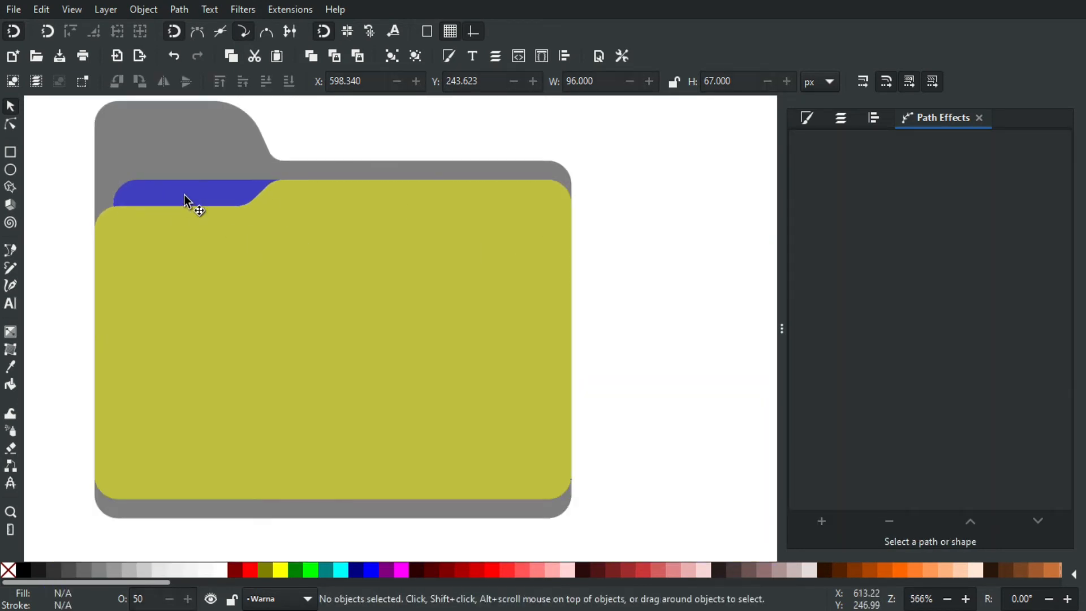
{"action": "left_click", "coordinate": [184, 194]}
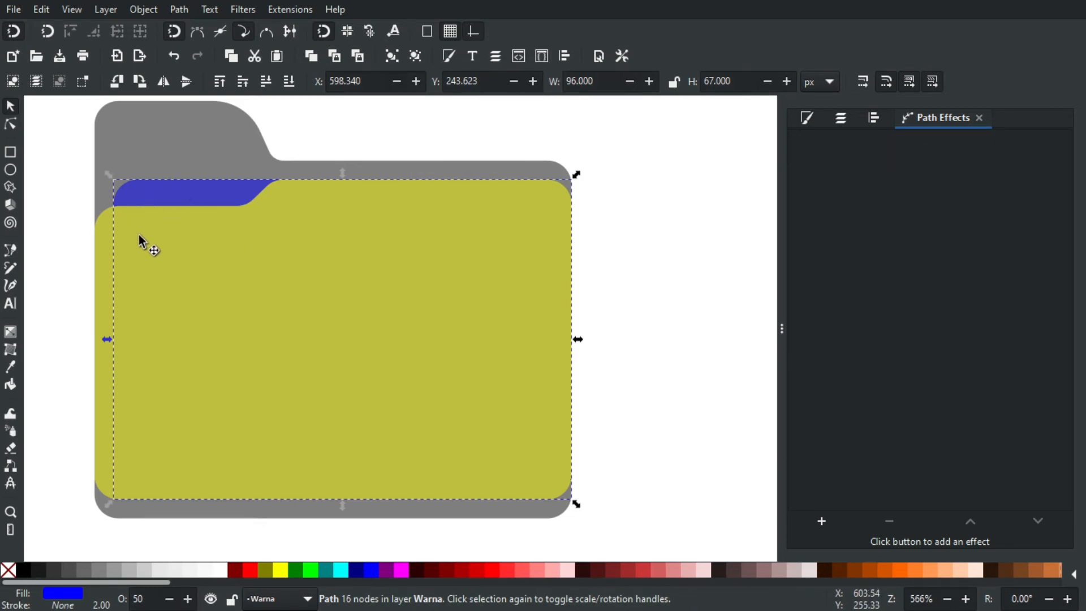
{"action": "scroll", "coordinate": [223, 173], "scroll_direction": "up", "scroll_amount": 1, "text": "ctrl"}
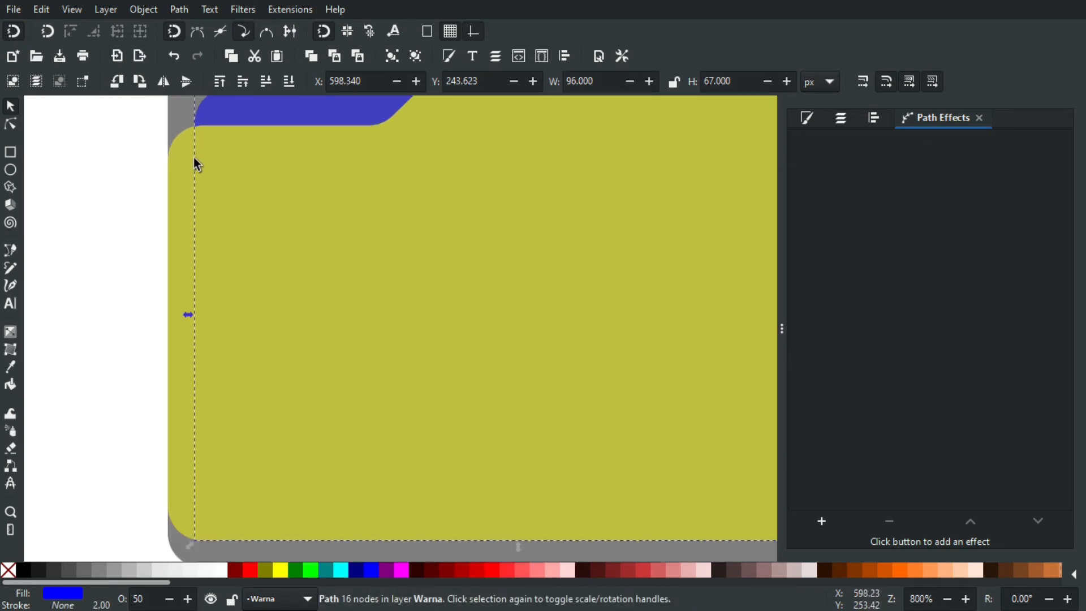
{"action": "left_click_drag", "start_coordinate": [407, 391], "coordinate": [191, 338]}
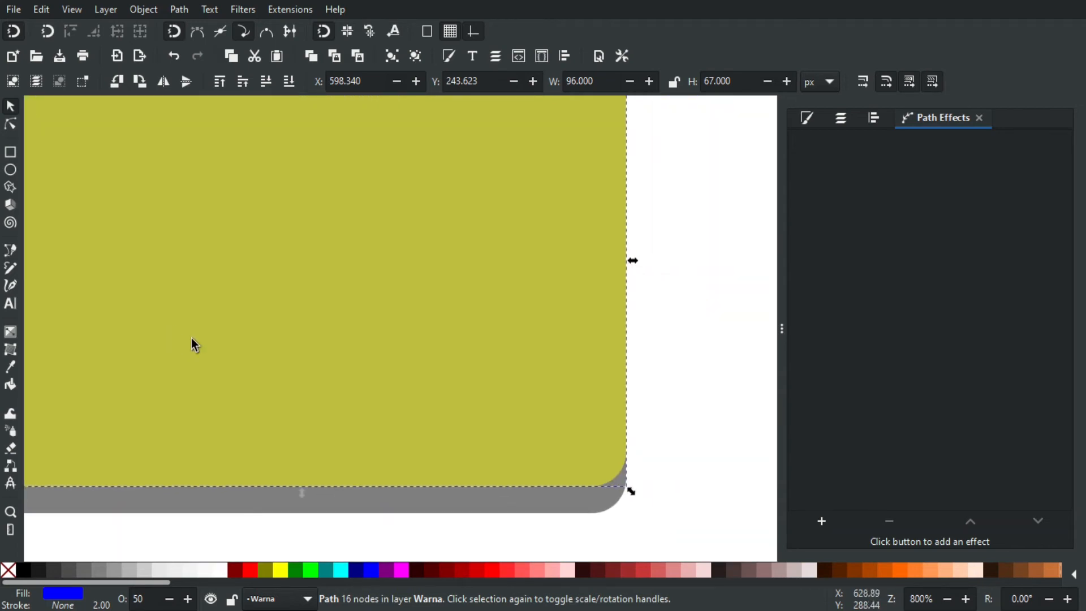
{"action": "left_click_drag", "start_coordinate": [374, 315], "coordinate": [327, 325]}
{"action": "scroll", "coordinate": [326, 324], "scroll_direction": "down", "scroll_amount": 1, "text": "ctrl"}
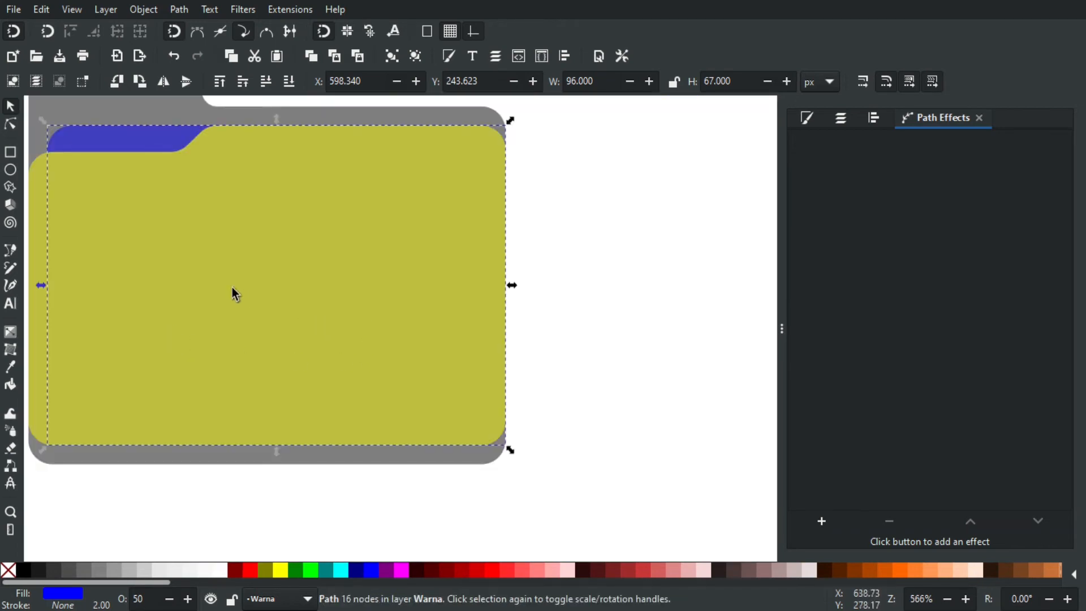
{"action": "left_click_drag", "start_coordinate": [231, 287], "coordinate": [179, 304]}
- Delete the stray nodes of the blue path at the yellow panel's lower-right corner, keeping only the upper tab piece
{"action": "left_click", "coordinate": [10, 125]}
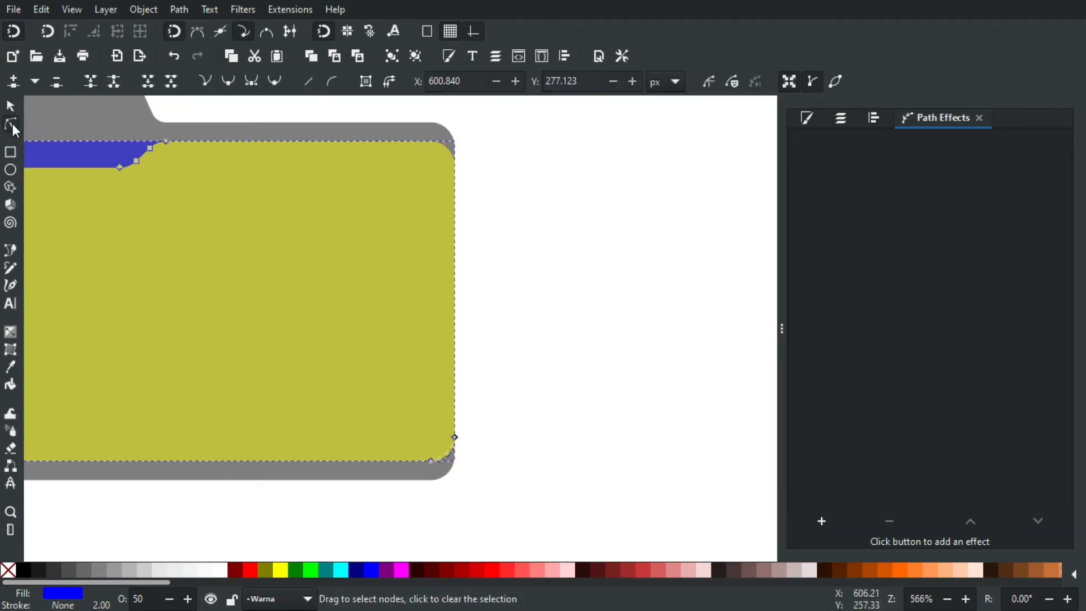
{"action": "left_click_drag", "start_coordinate": [207, 357], "coordinate": [314, 373]}
{"action": "left_click_drag", "start_coordinate": [642, 412], "coordinate": [504, 492]}
{"action": "scroll", "coordinate": [565, 497], "scroll_direction": "up", "scroll_amount": 15, "text": "ctrl"}
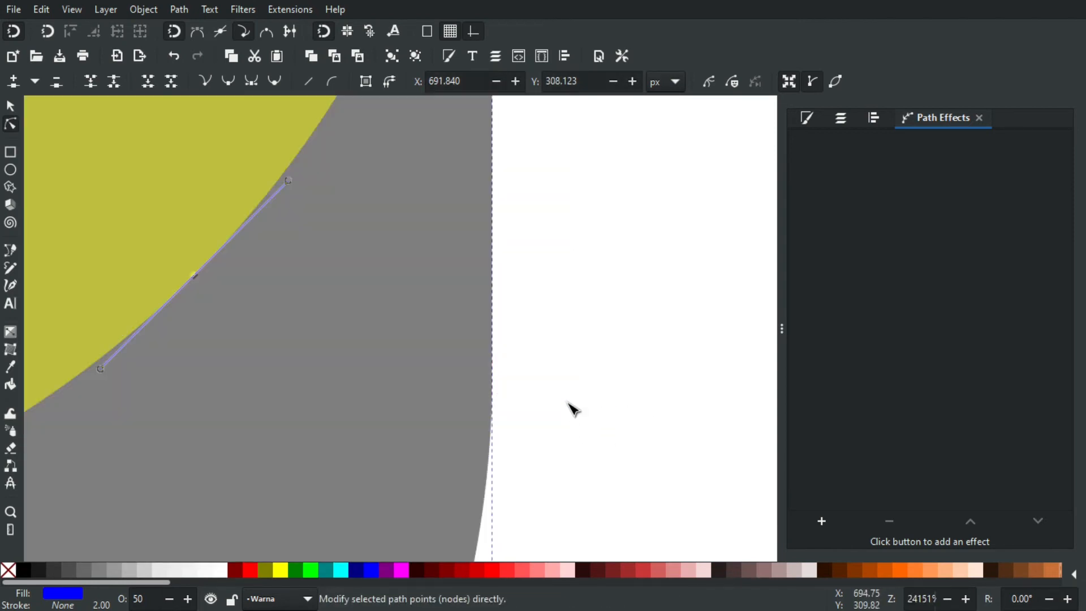
{"action": "scroll", "coordinate": [475, 337], "scroll_direction": "down", "scroll_amount": 12, "text": "ctrl"}
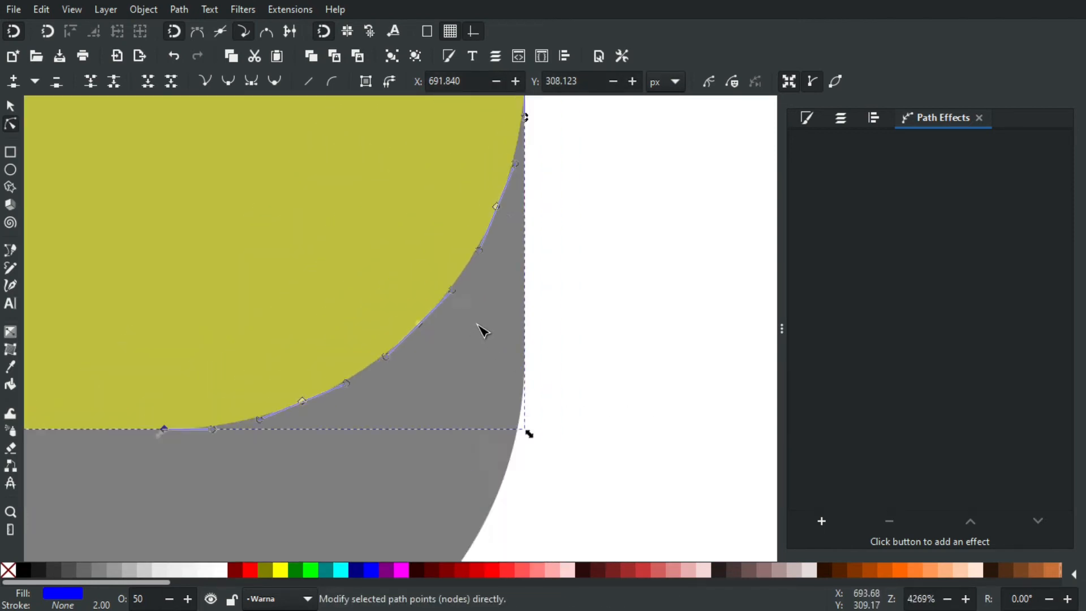
{"action": "left_click", "coordinate": [499, 301]}
{"action": "scroll", "coordinate": [358, 253], "scroll_direction": "down", "scroll_amount": 3, "text": "ctrl"}
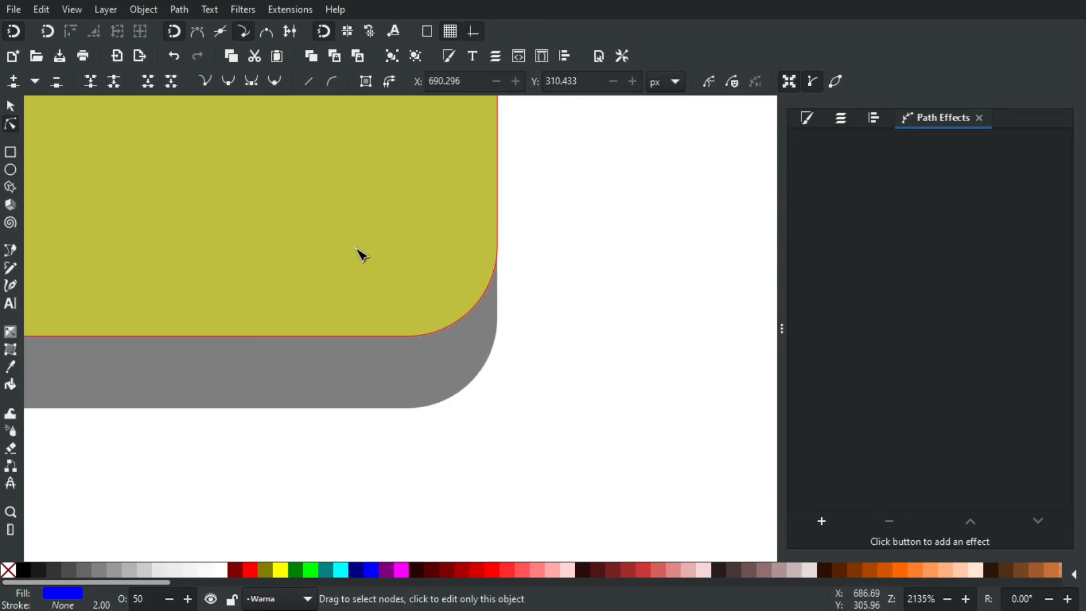
{"action": "scroll", "coordinate": [363, 387], "scroll_direction": "down", "scroll_amount": 3, "text": "ctrl"}
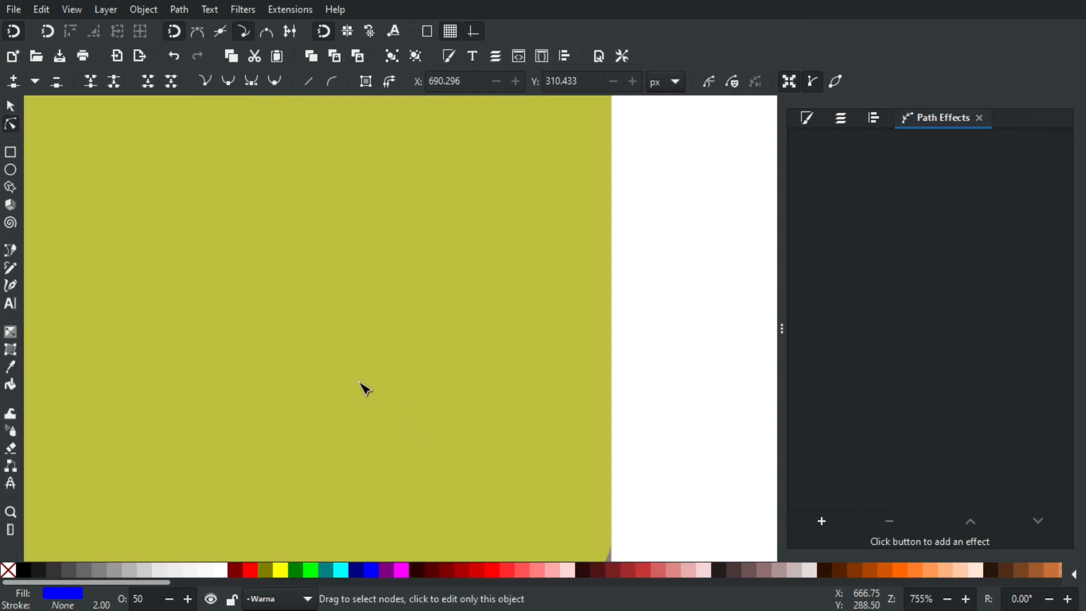
{"action": "scroll", "coordinate": [276, 320], "scroll_direction": "up", "scroll_amount": 2, "text": "ctrl"}
{"action": "scroll", "coordinate": [351, 331], "scroll_direction": "down", "scroll_amount": 1, "text": "ctrl"}
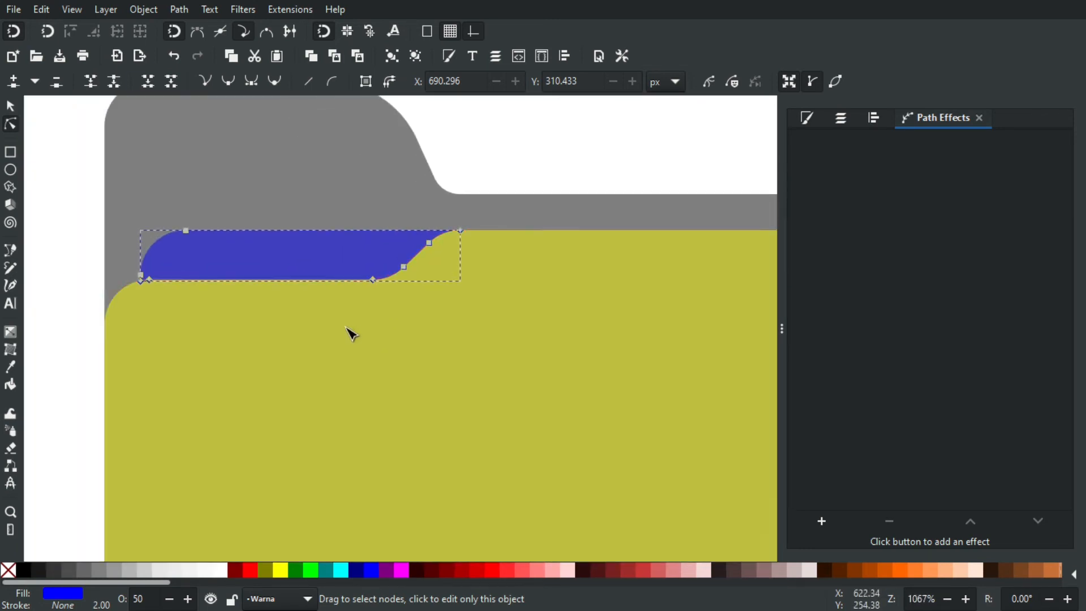
{"action": "key", "text": "s"}
{"action": "scroll", "coordinate": [390, 262], "scroll_direction": "down", "scroll_amount": 1, "text": "ctrl"}
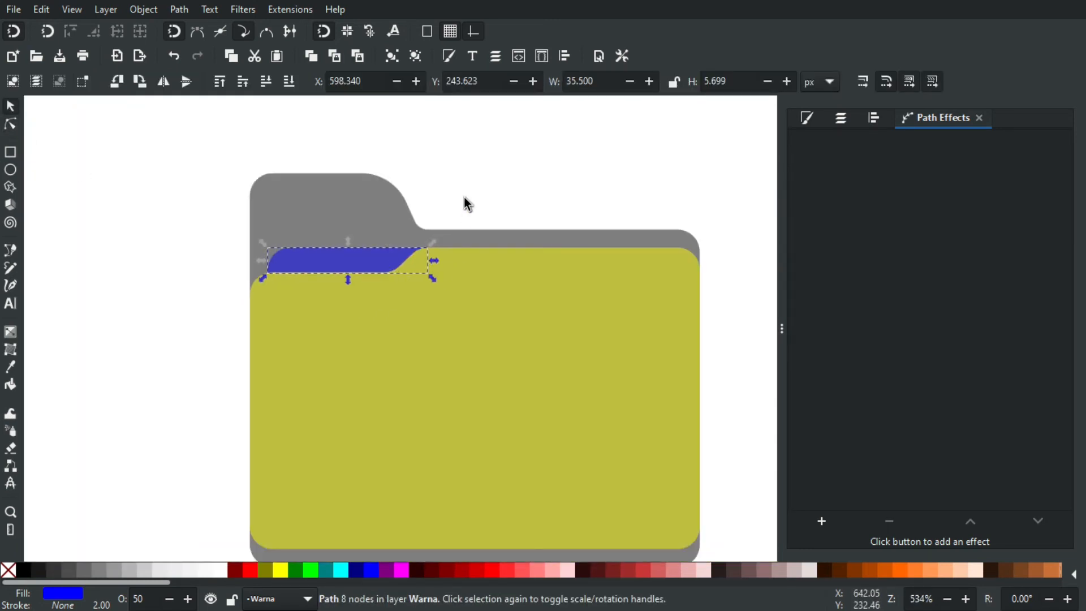
- Check the trimmed blue tab piece and the overall folder shape
{"action": "left_click", "coordinate": [464, 199]}
{"action": "left_click", "coordinate": [323, 263]}
{"action": "left_click", "coordinate": [547, 222]}
{"action": "left_click_drag", "start_coordinate": [551, 225], "coordinate": [471, 198]}
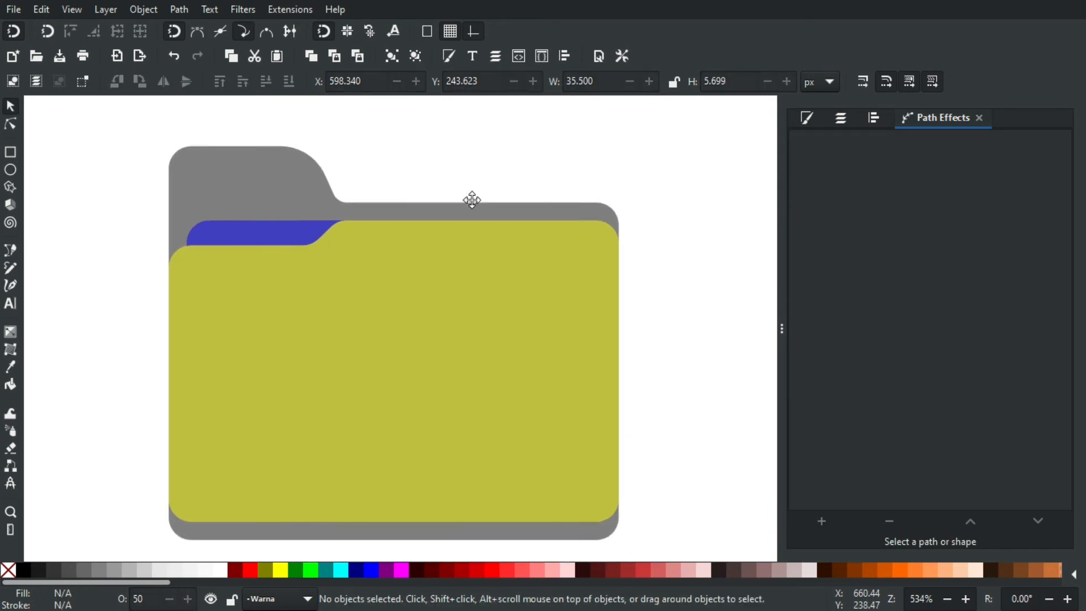
{"action": "left_click_drag", "start_coordinate": [497, 239], "coordinate": [469, 236]}
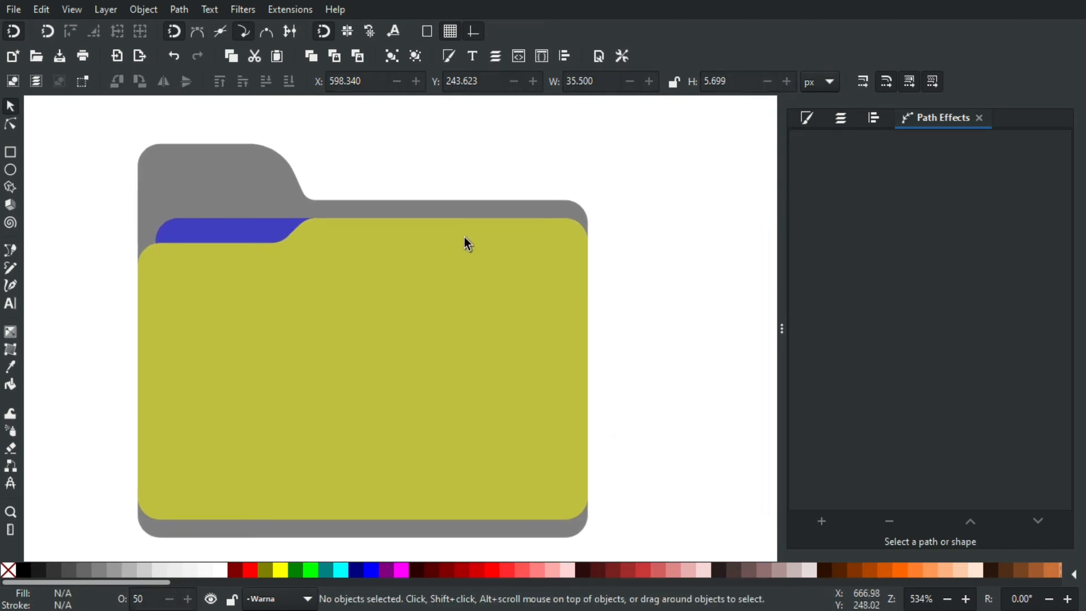
{"action": "left_click_drag", "start_coordinate": [464, 252], "coordinate": [449, 236]}
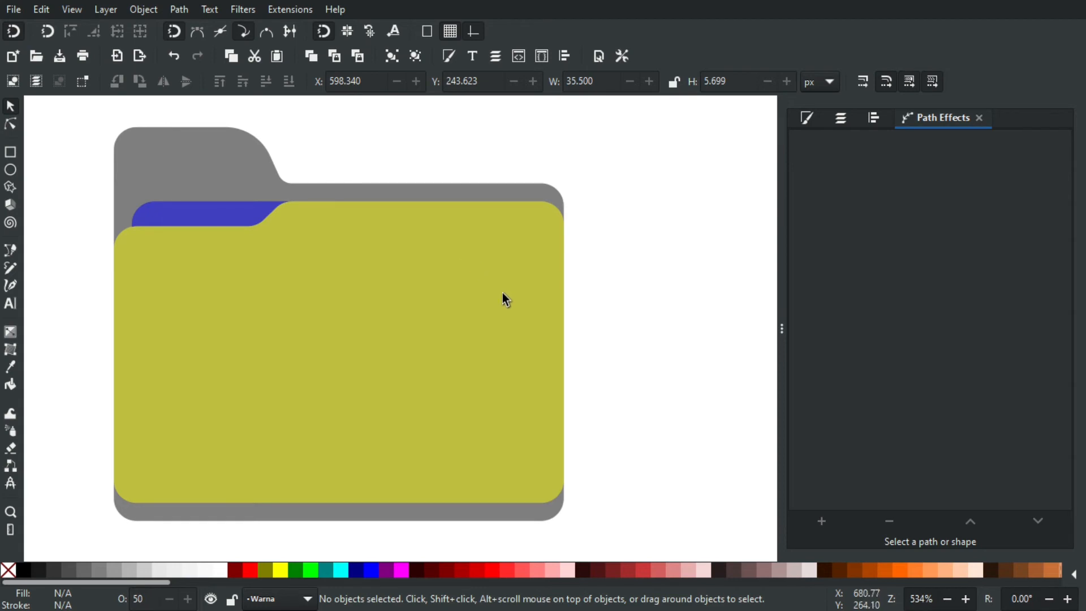
{"action": "left_click_drag", "start_coordinate": [502, 293], "coordinate": [463, 295]}
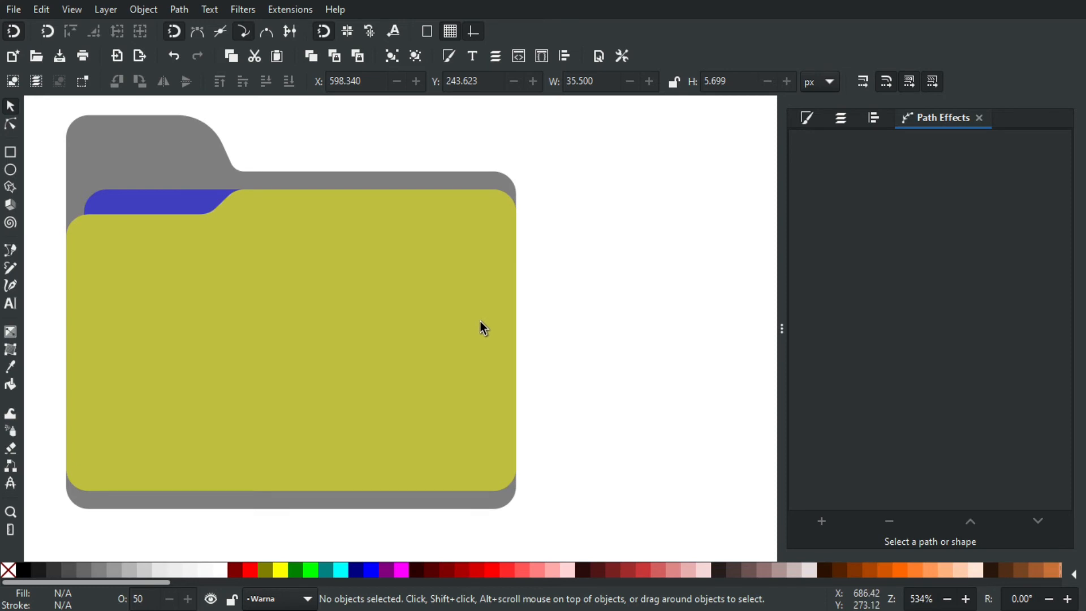
{"action": "mouse_move", "coordinate": [456, 317]}
{"action": "left_mouse_down"}
{"action": "mouse_move", "coordinate": [438, 315]}
{"action": "mouse_move", "coordinate": [470, 310]}
{"action": "mouse_move", "coordinate": [460, 318]}
{"action": "left_mouse_up"}
- Set the opacity of all three folder shapes to 100% and deselect them
{"action": "scroll", "coordinate": [461, 321], "scroll_direction": "down", "scroll_amount": 1}
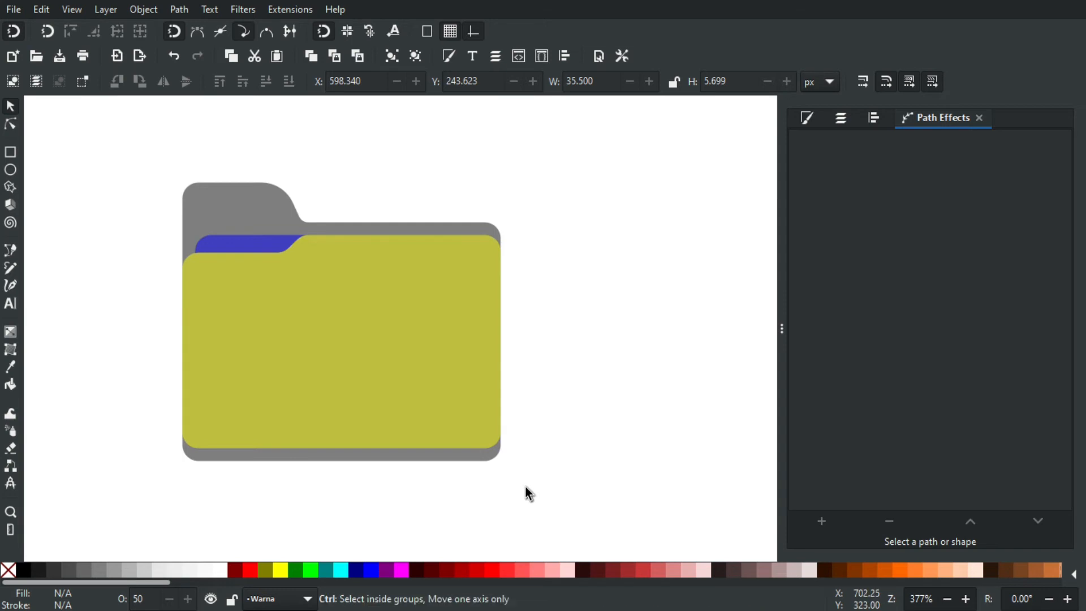
{"action": "key", "text": "ctrl+a"}
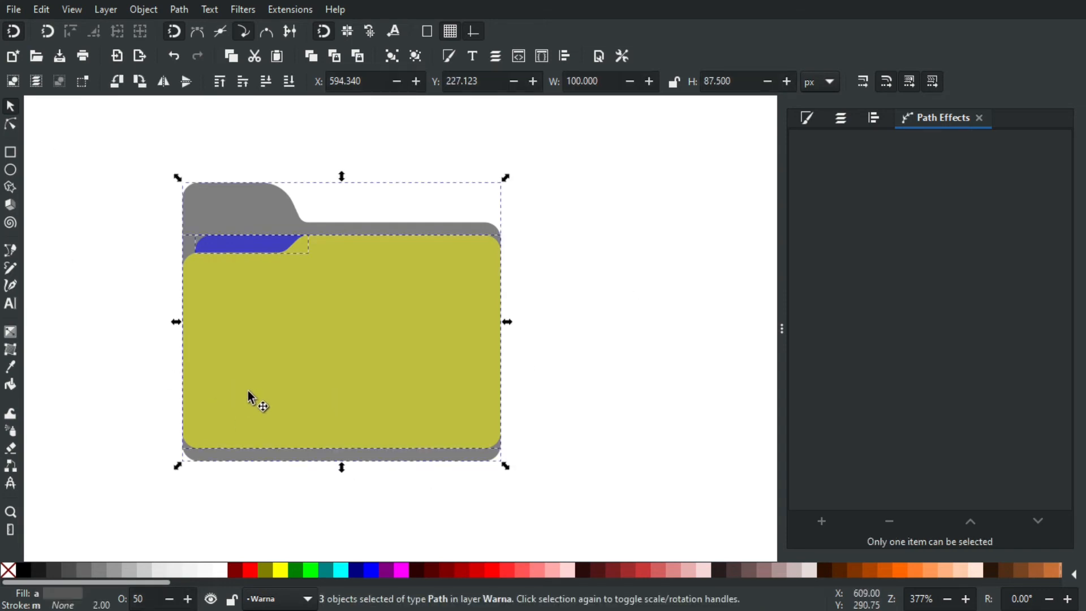
{"action": "left_click", "coordinate": [801, 119]}
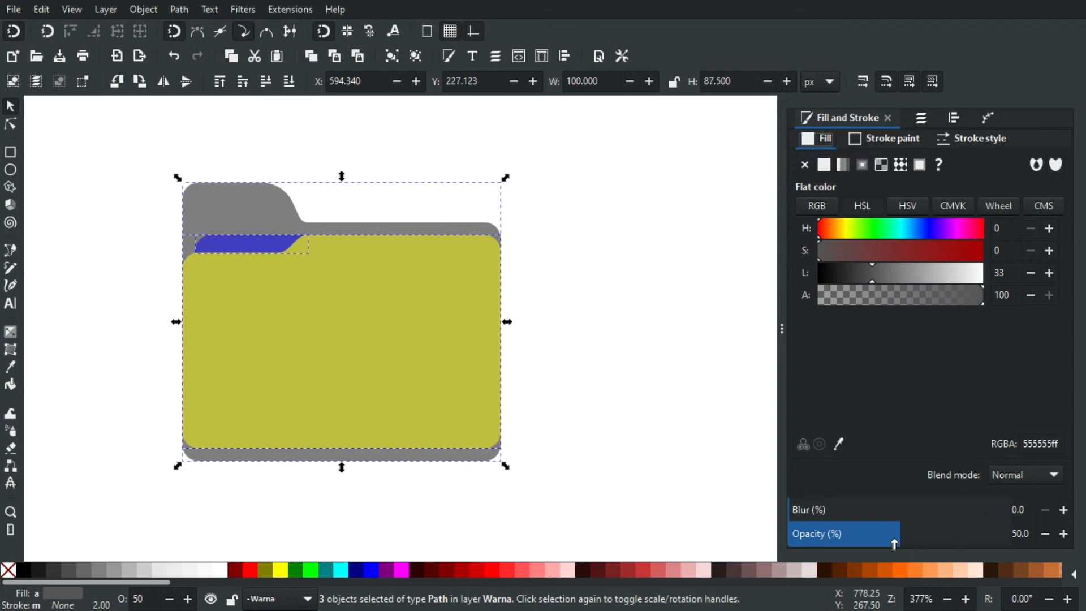
{"action": "left_click_drag", "start_coordinate": [894, 544], "coordinate": [1060, 546]}
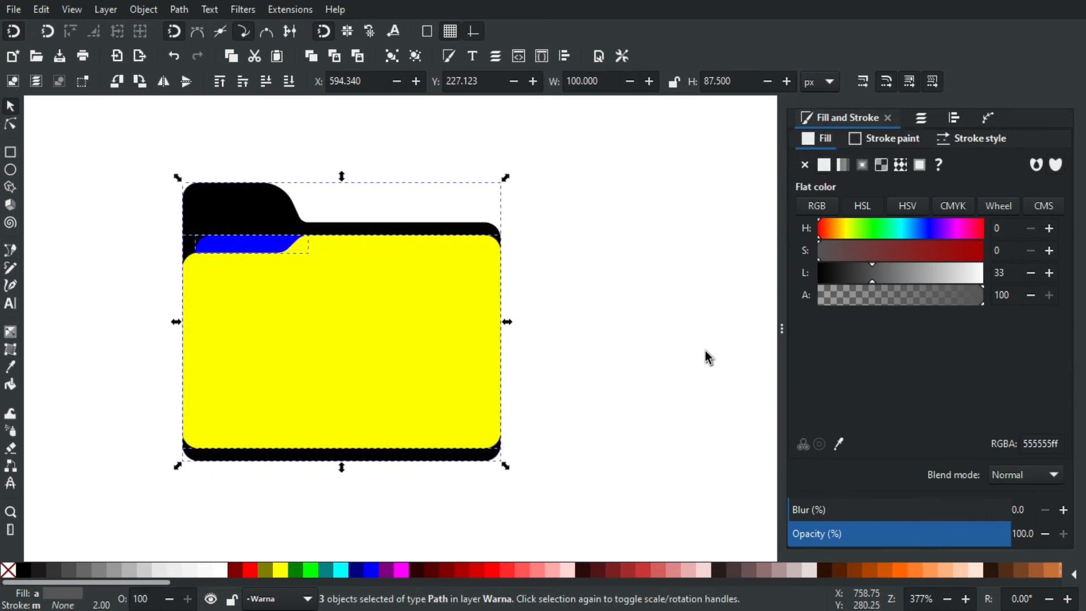
{"action": "left_click", "coordinate": [709, 365]}
- Recolour the yellow front panel, trying the lighter fill ffdd55 and settling on ffd42a
{"action": "left_click", "coordinate": [364, 334]}
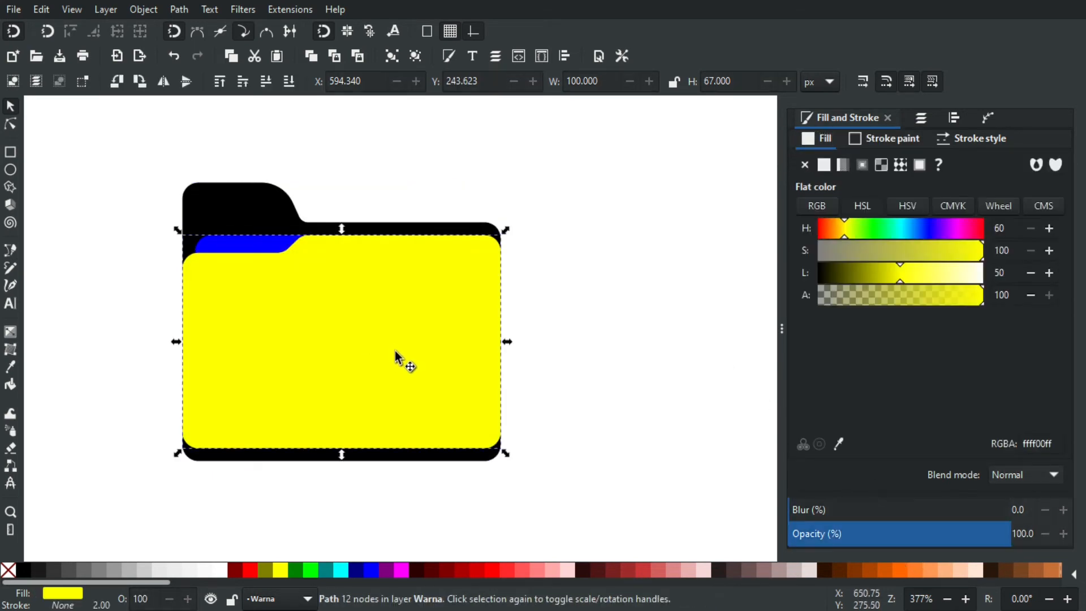
{"action": "scroll", "coordinate": [566, 573], "scroll_direction": "right", "scroll_amount": 5}
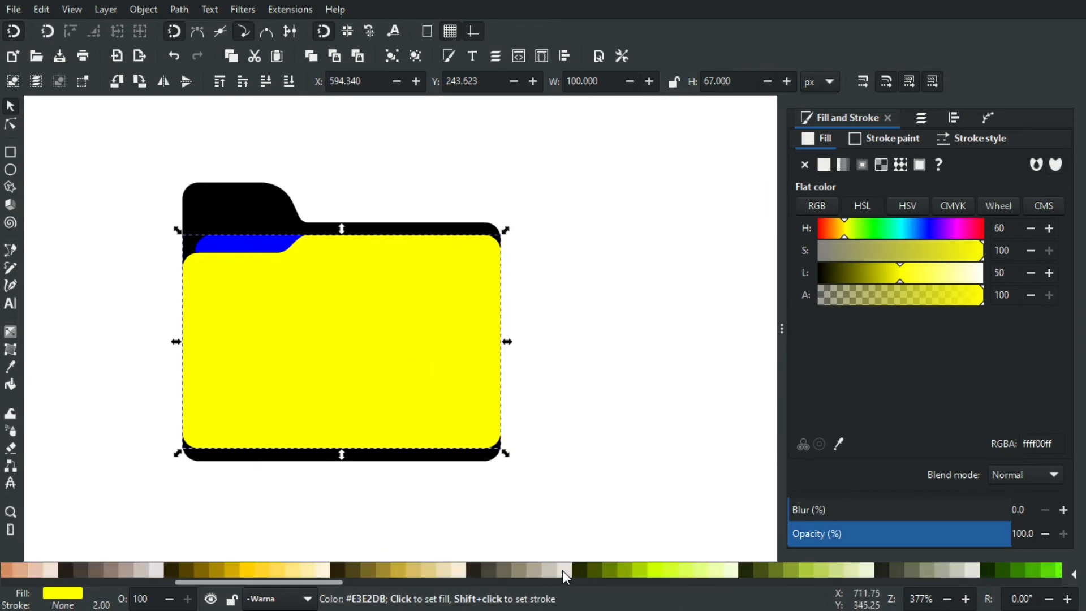
{"action": "left_click", "coordinate": [271, 572]}
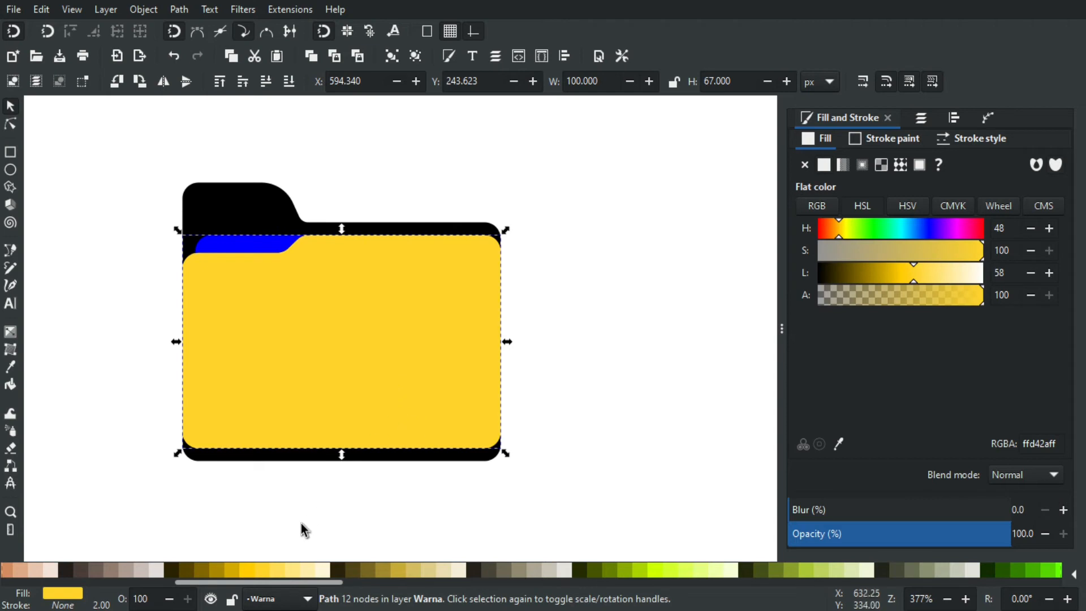
{"action": "left_click", "coordinate": [279, 572]}
{"action": "scroll", "coordinate": [380, 427], "scroll_direction": "up", "scroll_amount": 2}
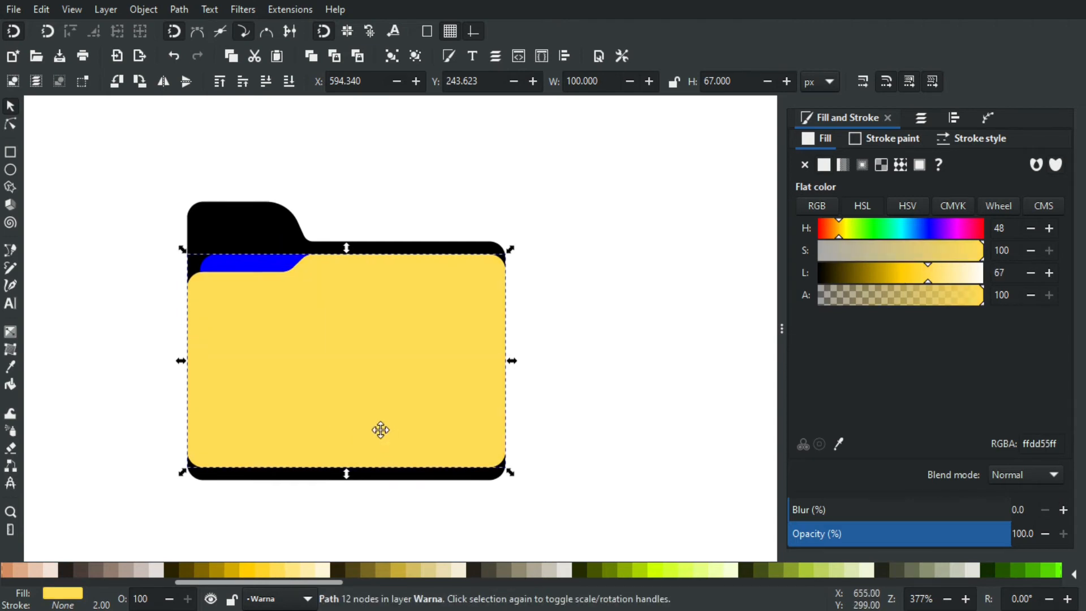
{"action": "left_click", "coordinate": [265, 573]}
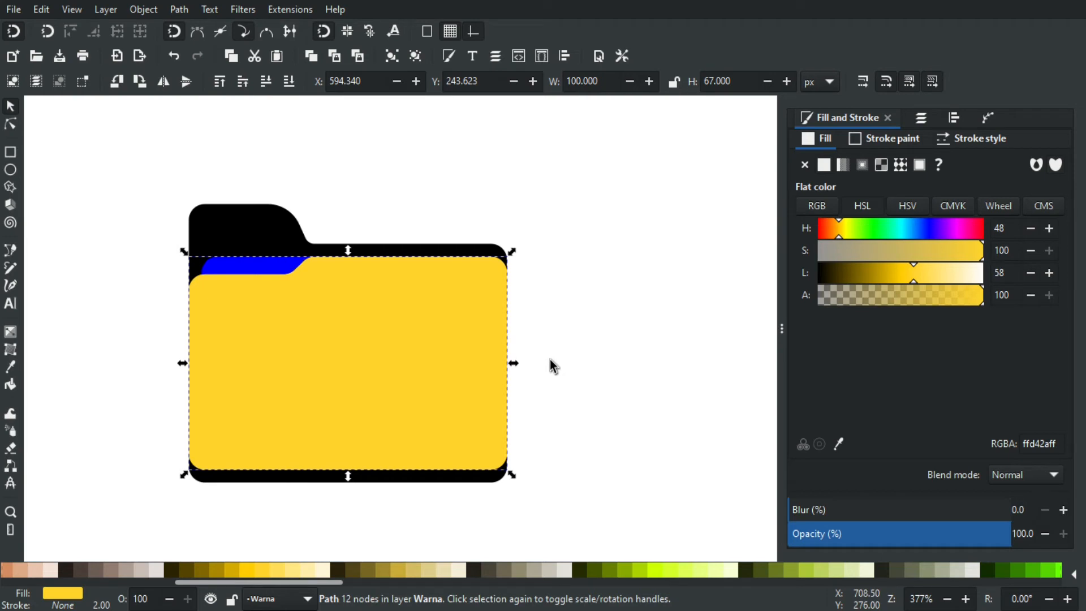
{"action": "left_click_drag", "start_coordinate": [512, 322], "coordinate": [498, 360]}
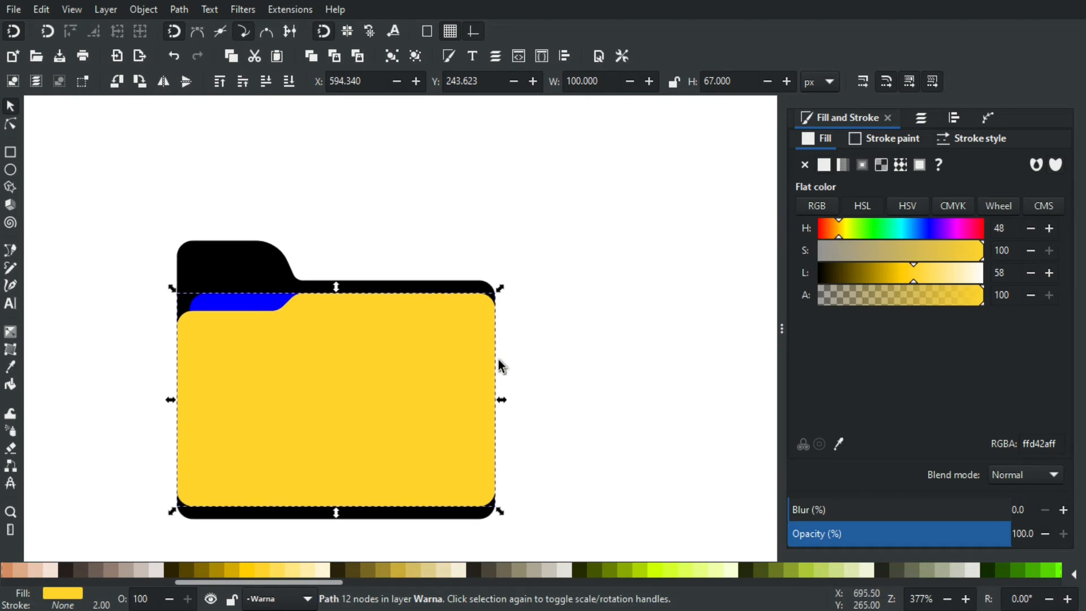
- Recolour the black back shape of the folder, trying the fill ffcc00 and settling on the darker d4aa00
{"action": "left_click", "coordinate": [566, 337]}
{"action": "left_click_drag", "start_coordinate": [389, 354], "coordinate": [388, 342]}
{"action": "left_click", "coordinate": [270, 258]}
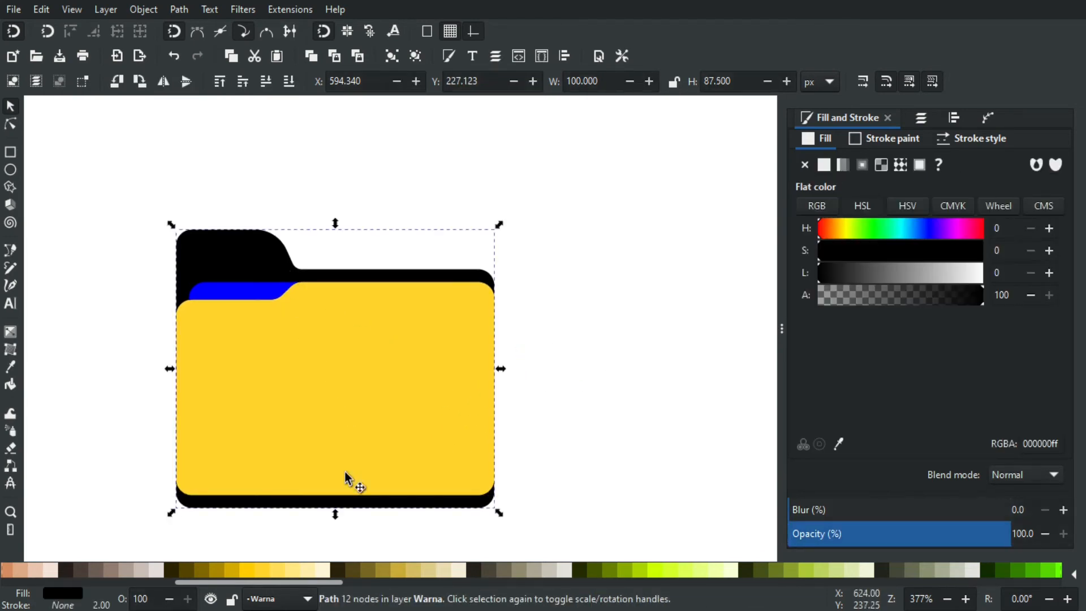
{"action": "left_click_drag", "start_coordinate": [337, 484], "coordinate": [316, 472]}
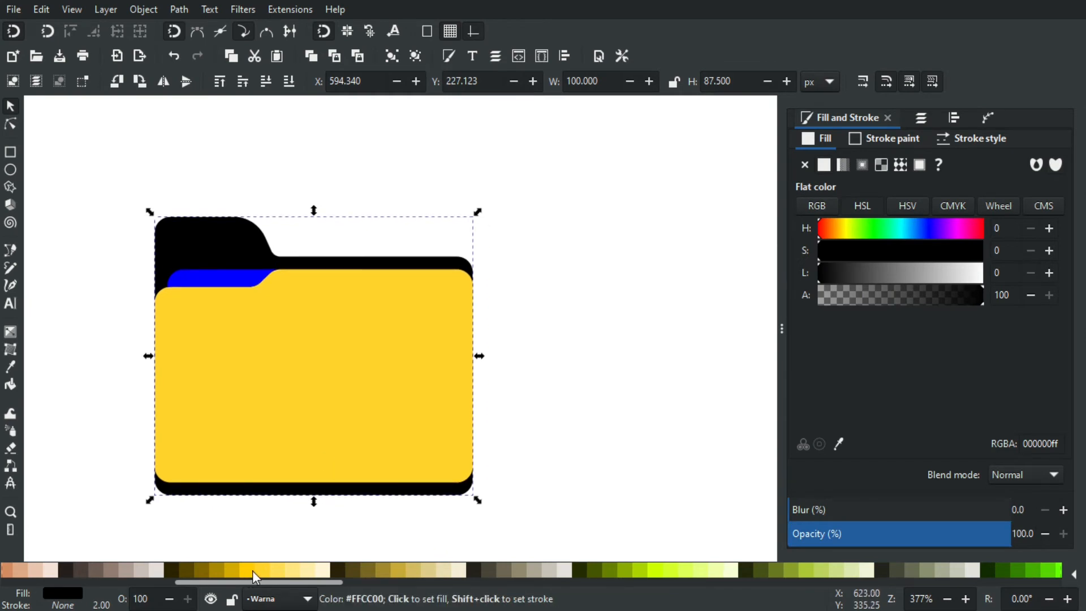
{"action": "left_click", "coordinate": [225, 246]}
{"action": "left_click", "coordinate": [207, 239]}
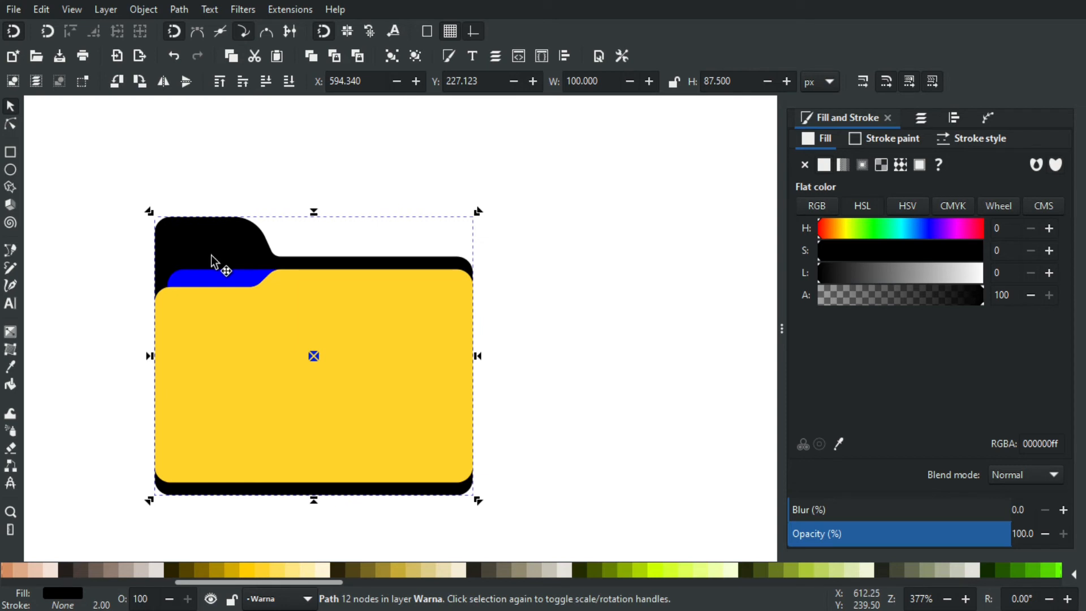
{"action": "left_click", "coordinate": [209, 252]}
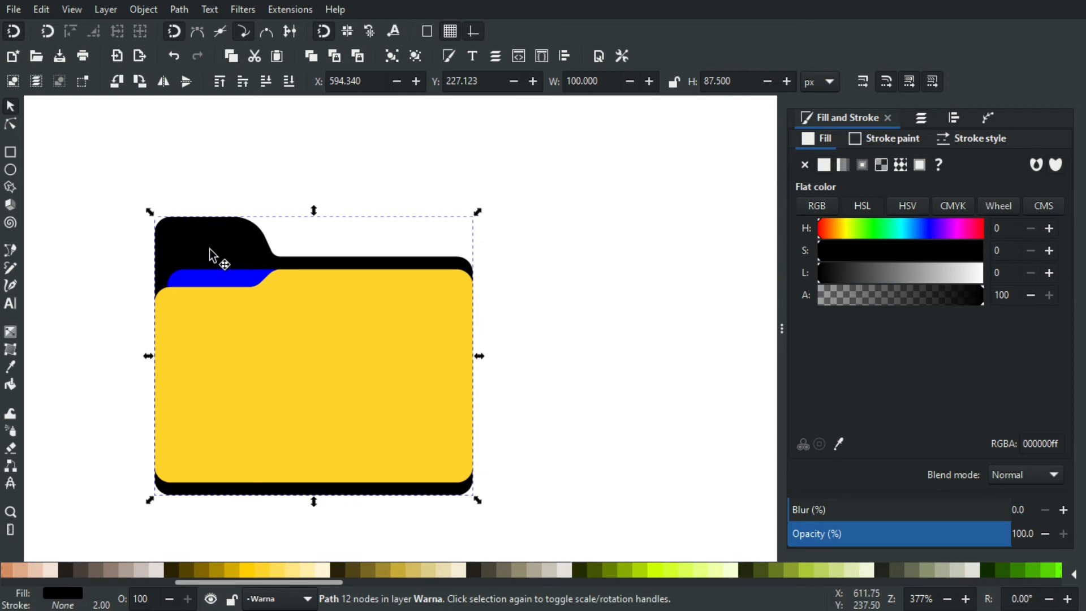
{"action": "left_click", "coordinate": [248, 569]}
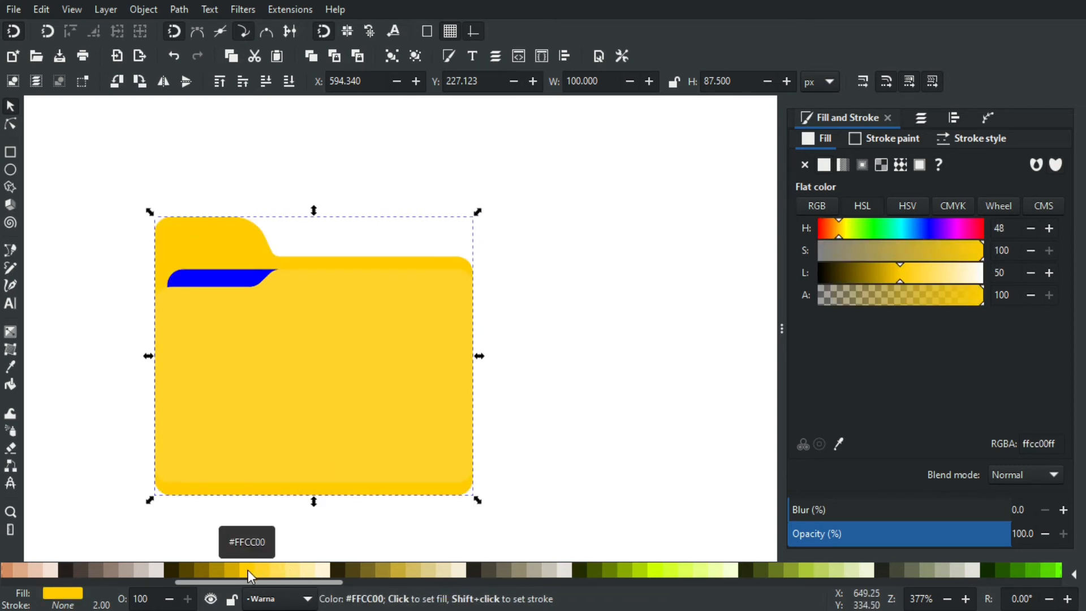
{"action": "left_click", "coordinate": [235, 570]}
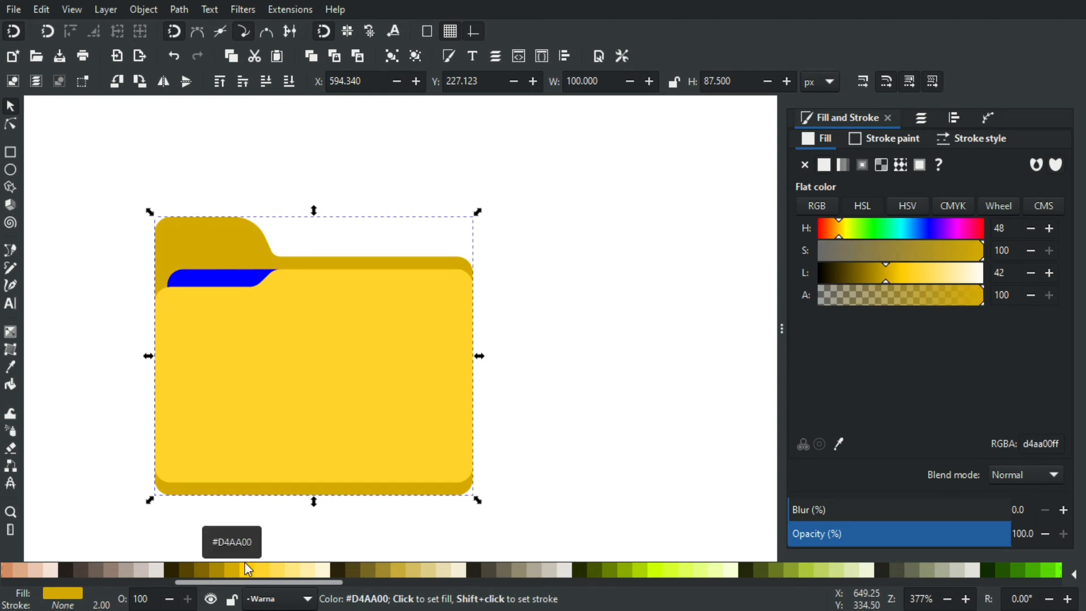
- Fill the blue inner tab piece with white and deselect it
{"action": "left_click_drag", "start_coordinate": [280, 503], "coordinate": [296, 499]}
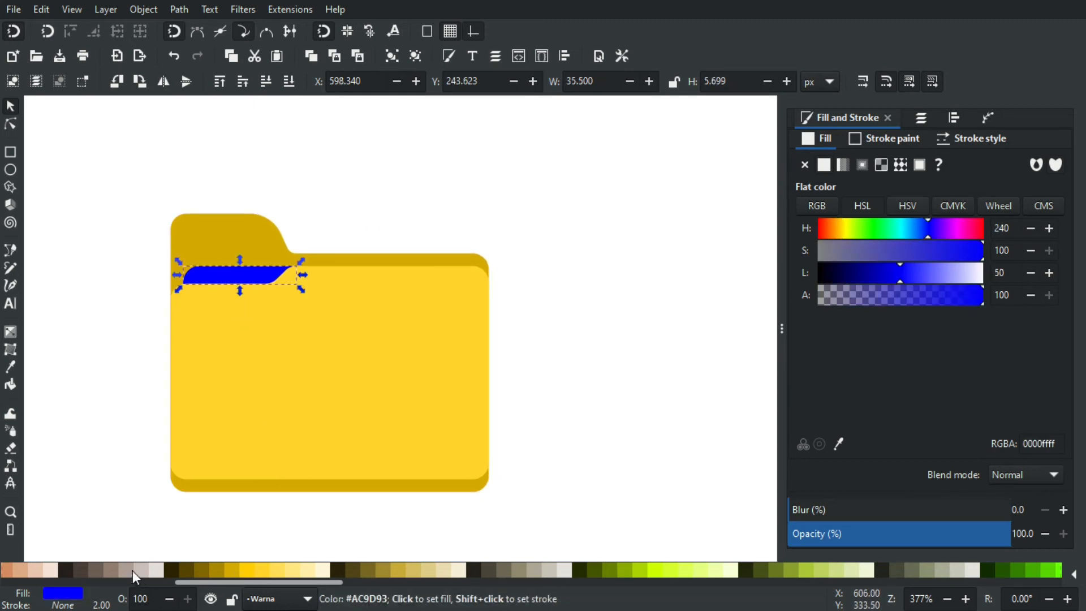
{"action": "scroll", "coordinate": [132, 570], "scroll_direction": "up", "scroll_amount": 3}
{"action": "left_click", "coordinate": [224, 569]}
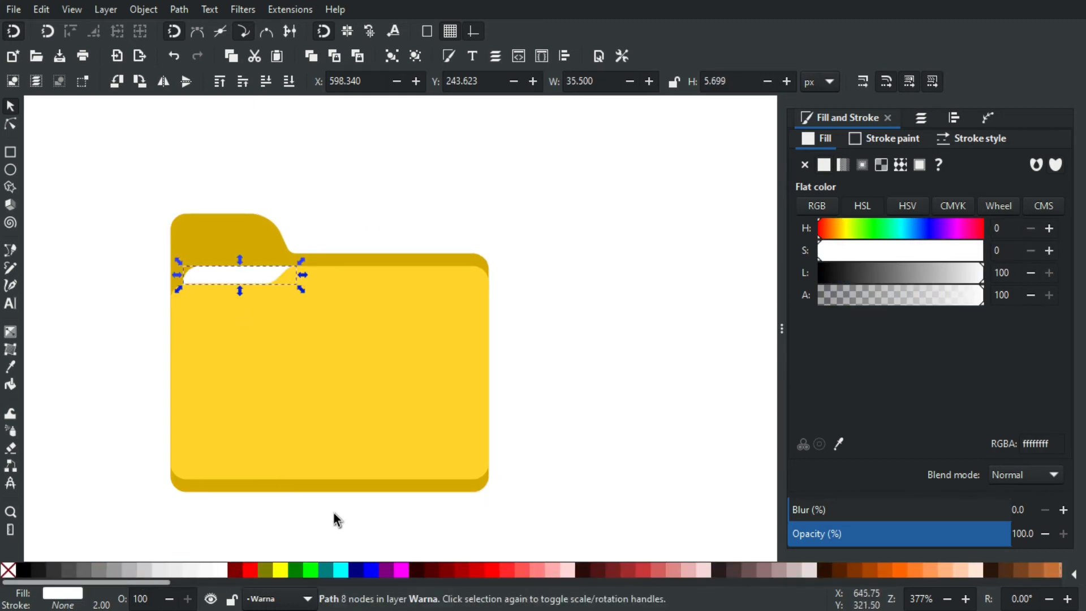
{"action": "left_click", "coordinate": [334, 514]}
- Give the front panel a linear gradient fill and set the end stop's opacity to 100%
{"action": "scroll", "coordinate": [326, 412], "scroll_direction": "right", "scroll_amount": 2}
{"action": "left_click", "coordinate": [326, 413]}
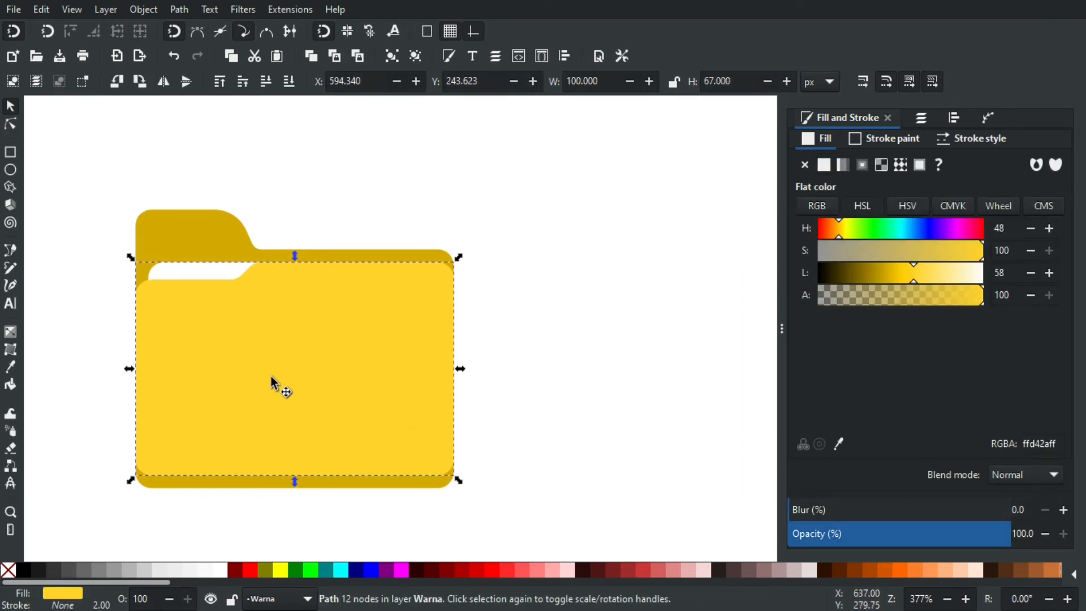
{"action": "left_click", "coordinate": [842, 165]}
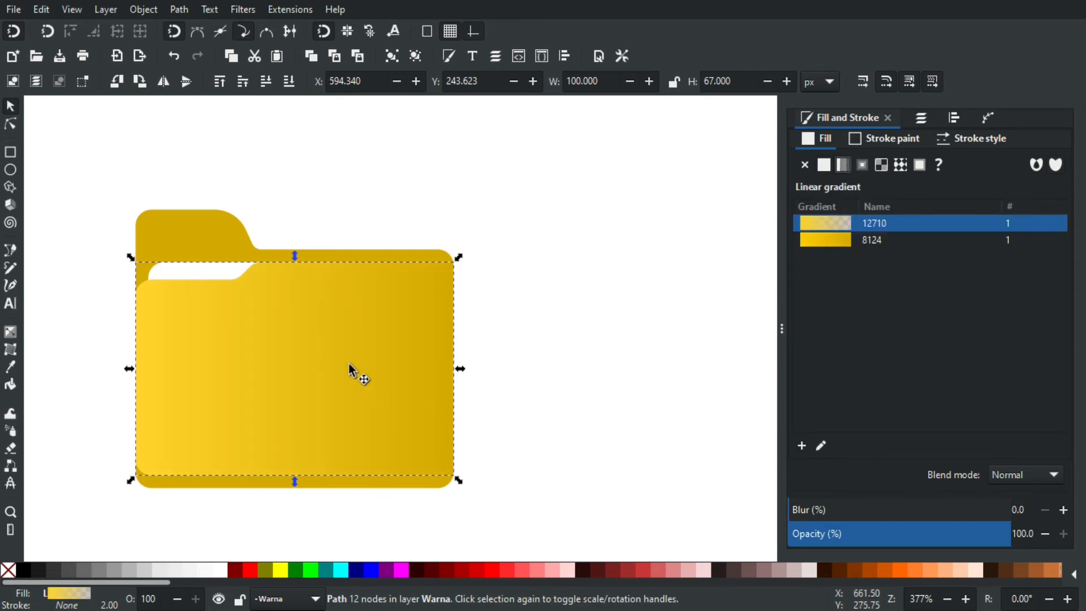
{"action": "key", "text": "g"}
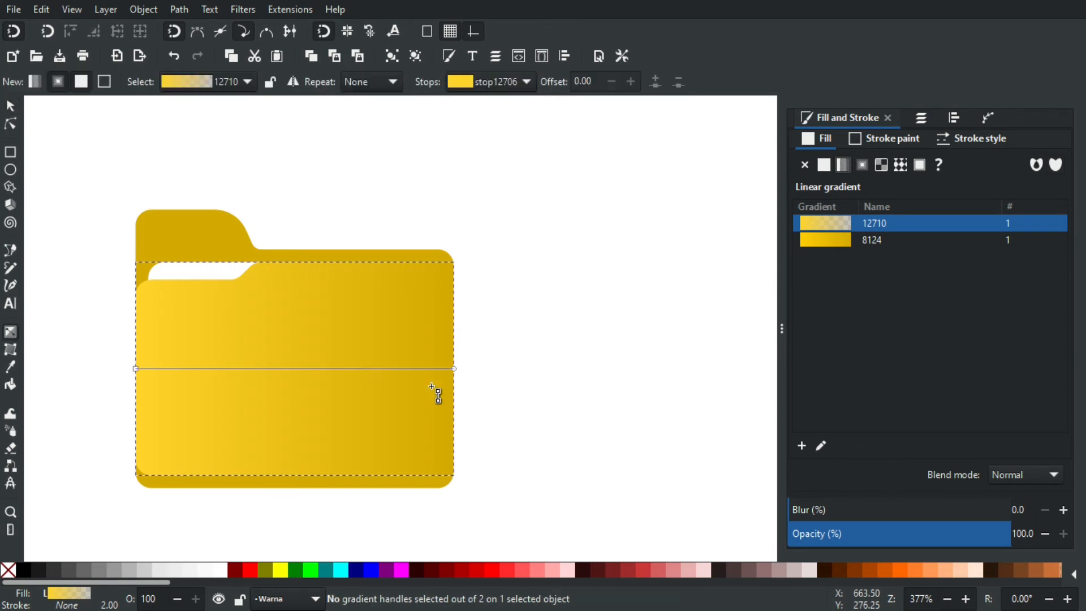
{"action": "left_click", "coordinate": [454, 368]}
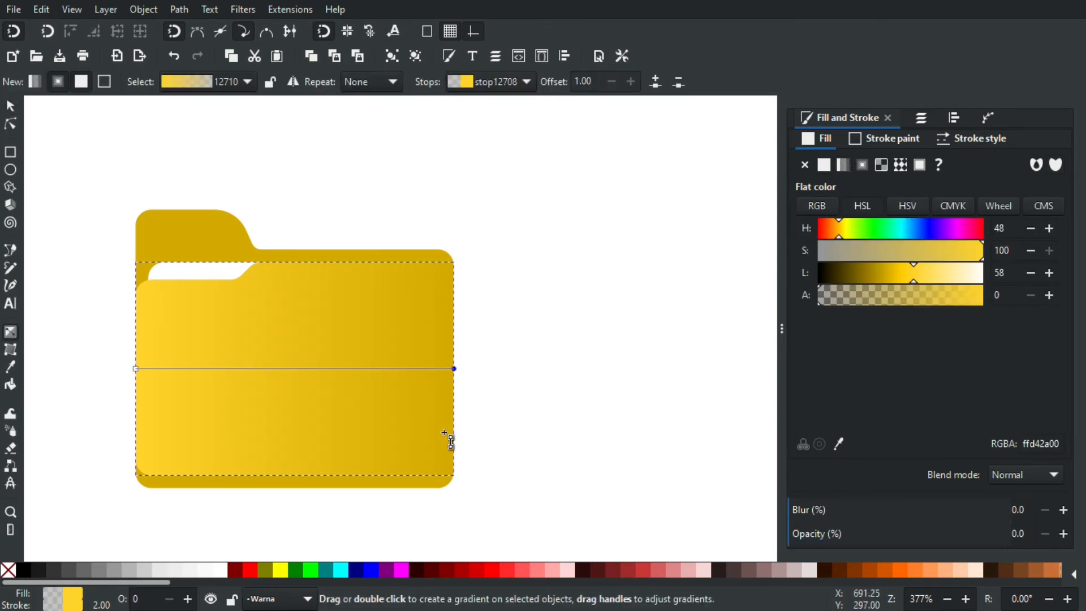
{"action": "left_click_drag", "start_coordinate": [464, 424], "coordinate": [461, 407]}
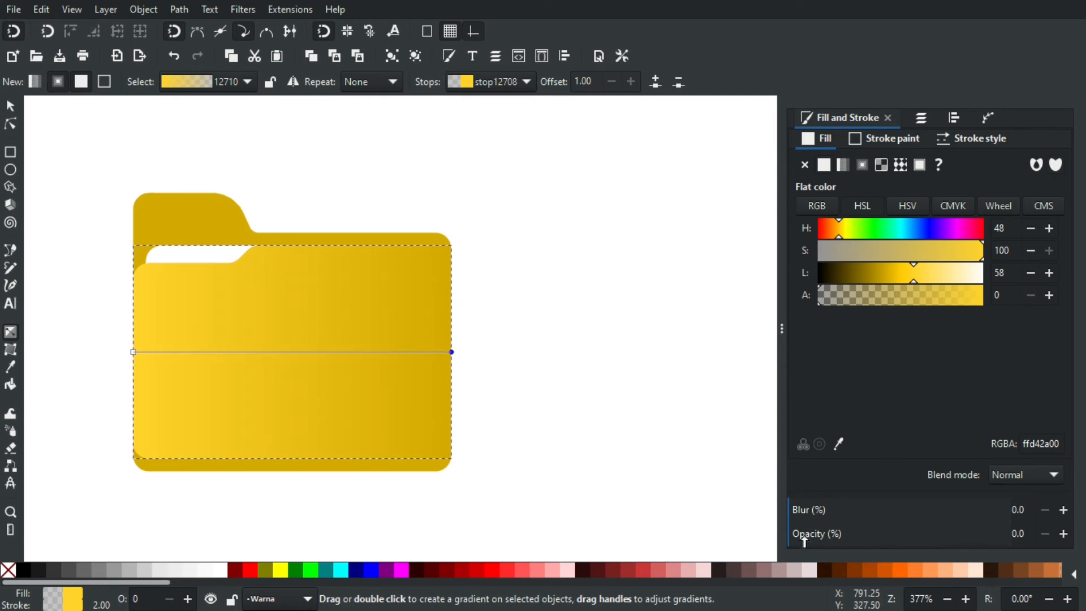
{"action": "left_click_drag", "start_coordinate": [804, 541], "coordinate": [1040, 534]}
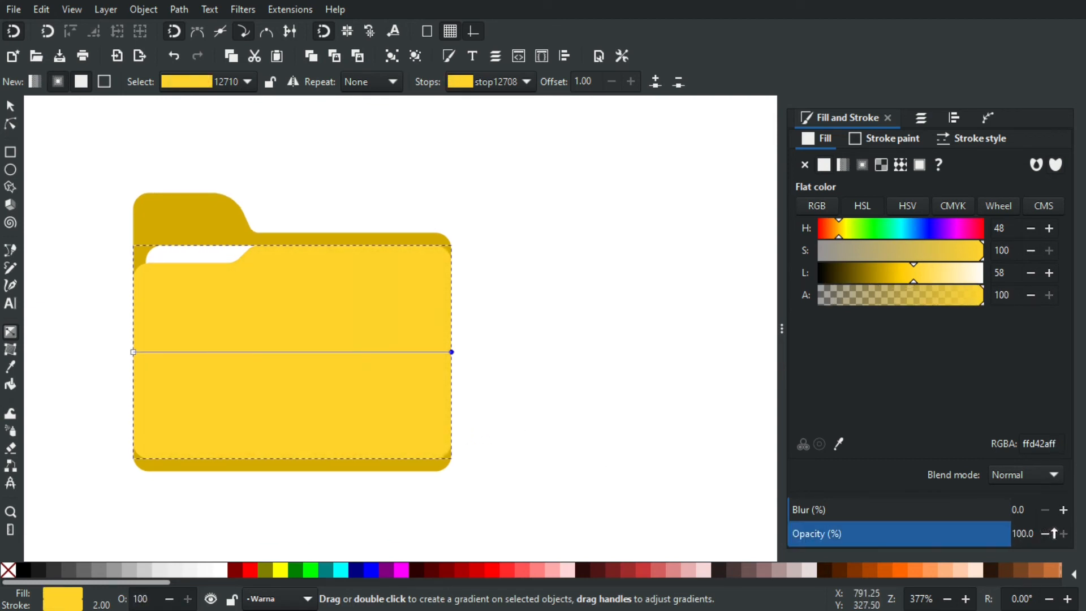
- Set the lightness of the start stop of the front panel's gradient to 68
{"action": "left_click", "coordinate": [132, 350]}
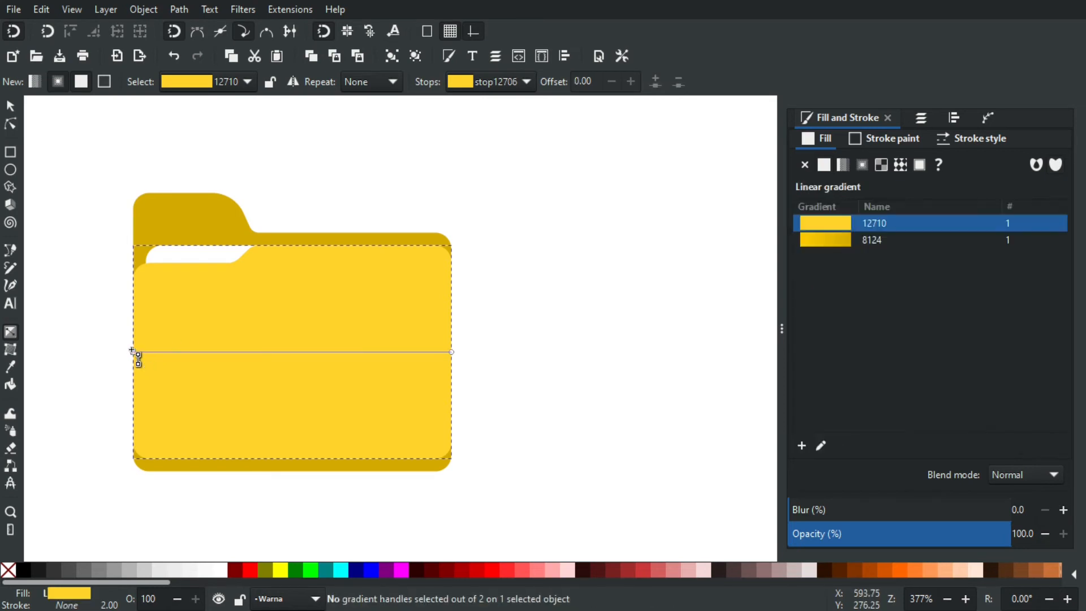
{"action": "left_click", "coordinate": [136, 354]}
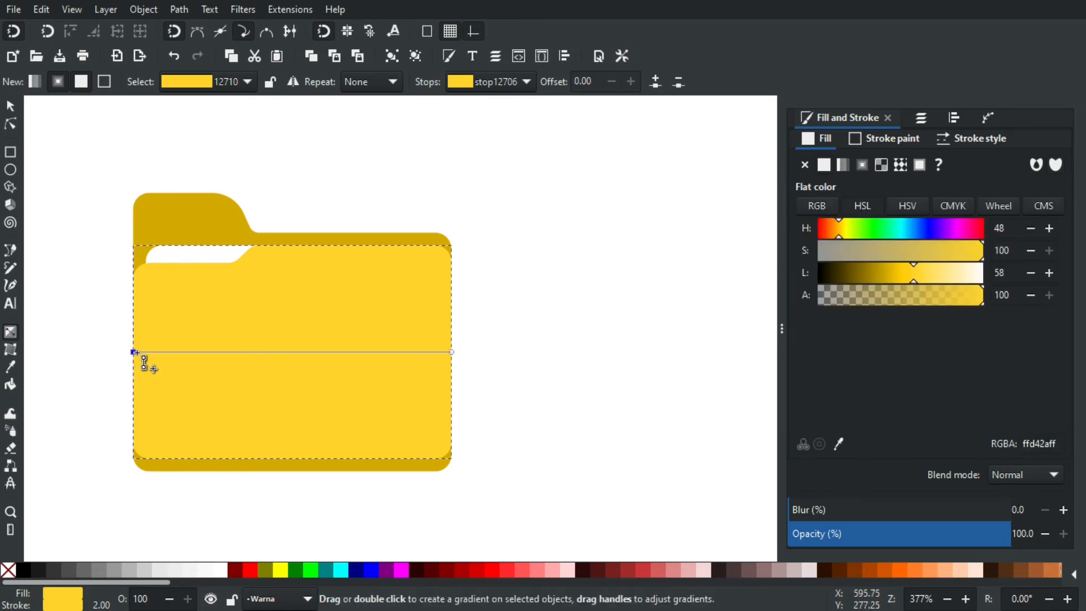
{"action": "left_click_drag", "start_coordinate": [665, 356], "coordinate": [617, 361]}
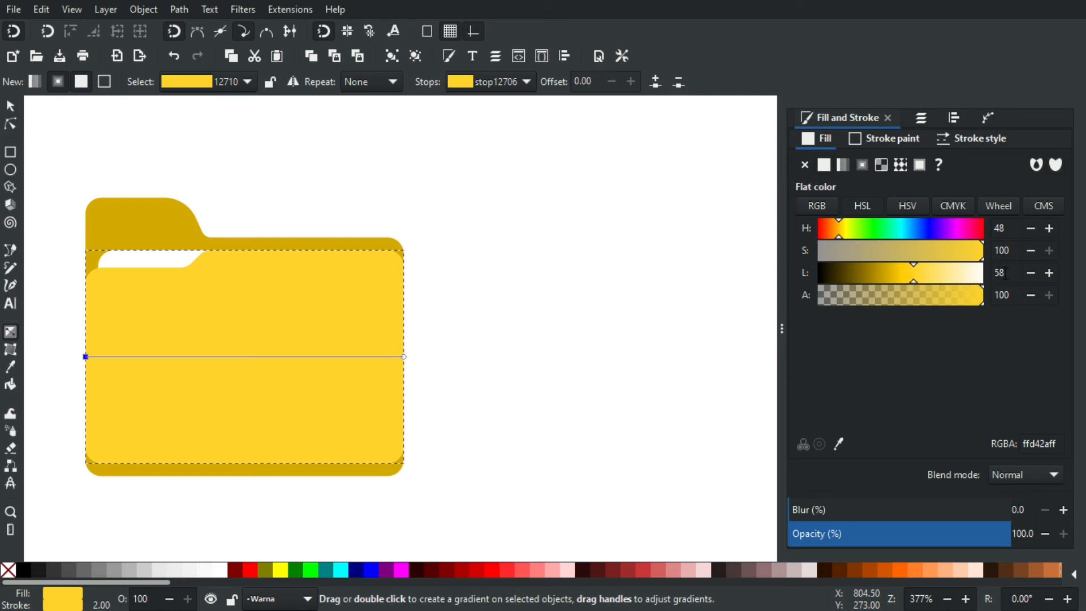
{"action": "left_click_drag", "start_coordinate": [1006, 273], "coordinate": [997, 274]}
{"action": "type", "text": "68"}
{"action": "key", "text": "Return"}
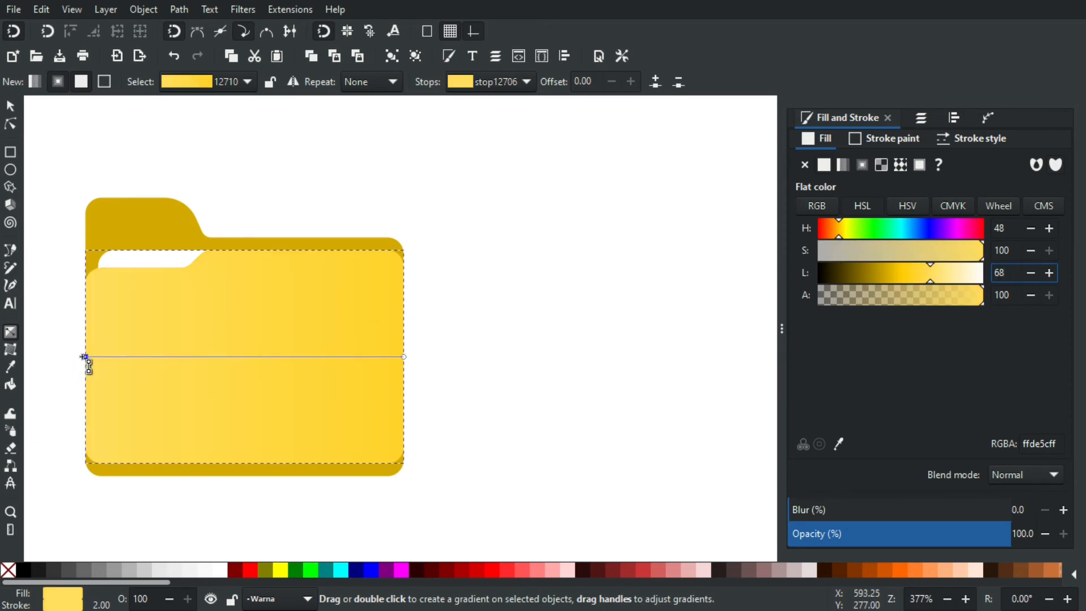
- Run the front panel's gradient vertically, with the start stop at its upper edge and the end stop at its lower edge
{"action": "left_click_drag", "start_coordinate": [86, 357], "coordinate": [230, 253]}
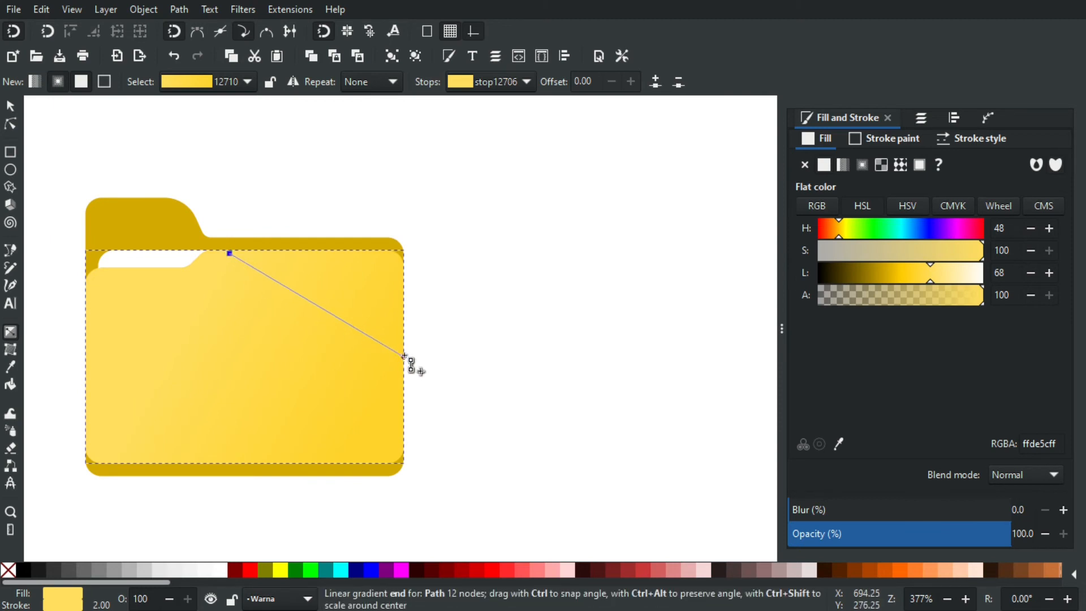
{"action": "left_click_drag", "start_coordinate": [403, 356], "coordinate": [377, 385]}
{"action": "left_click_drag", "start_coordinate": [289, 409], "coordinate": [229, 465]}
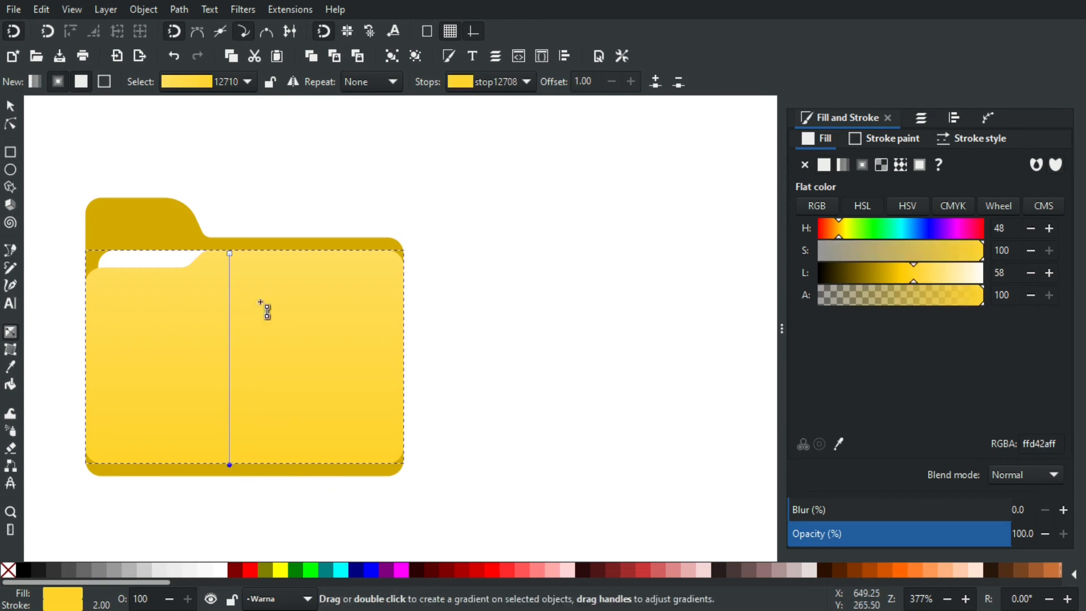
- Set the lightness of the front panel's upper gradient stop to 78, adjust the lower end of the gradient and deselect the panel
{"action": "left_click", "coordinate": [230, 253]}
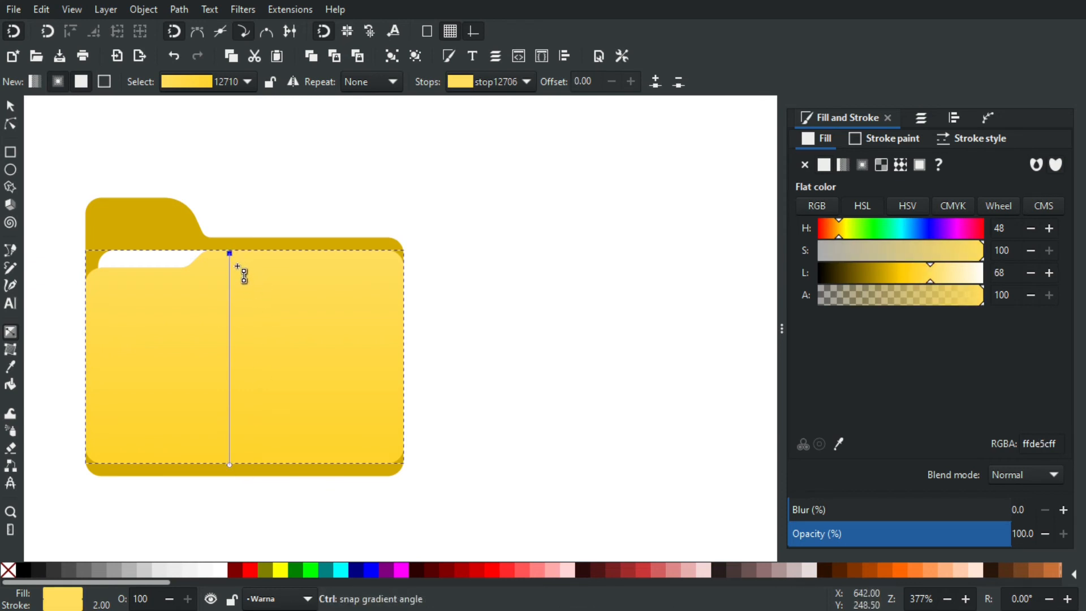
{"action": "double_click", "coordinate": [1008, 272]}
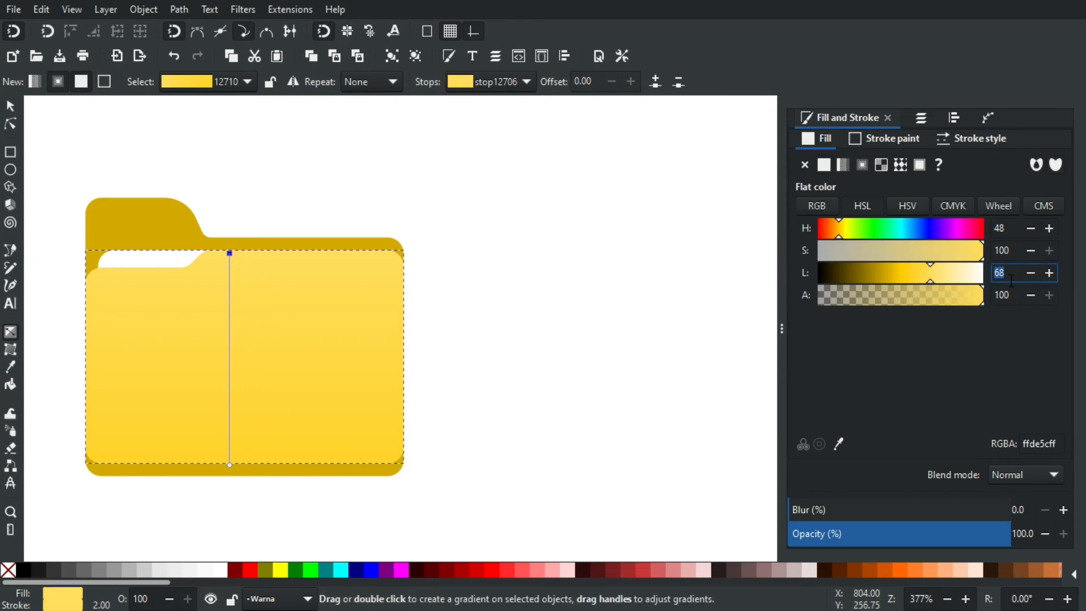
{"action": "type", "text": "78"}
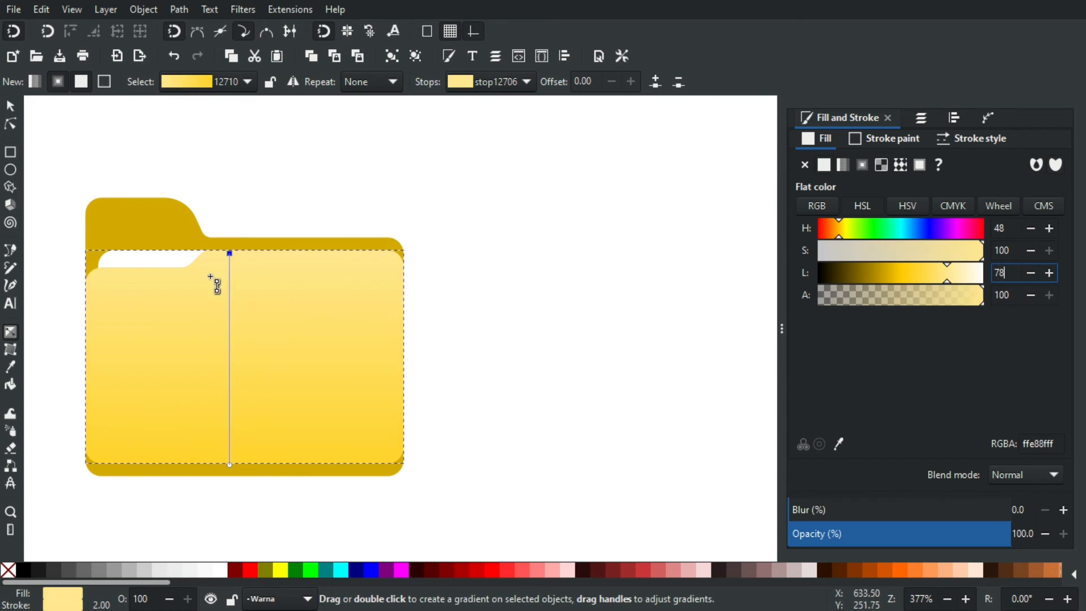
{"action": "left_click_drag", "start_coordinate": [211, 275], "coordinate": [231, 277]}
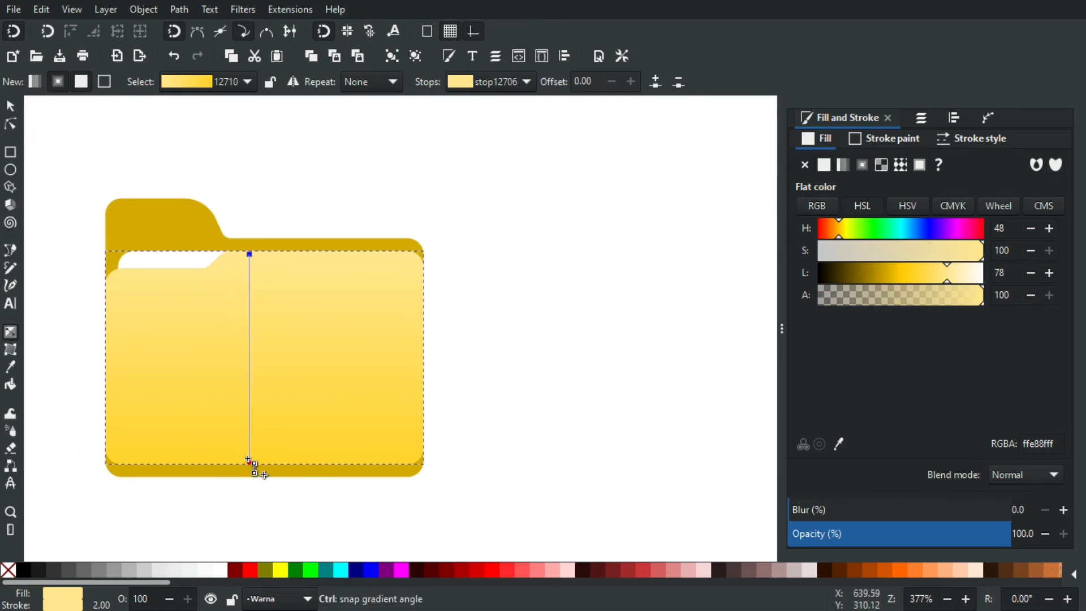
{"action": "left_click_drag", "start_coordinate": [249, 414], "coordinate": [248, 466]}
{"action": "left_click", "coordinate": [10, 106]}
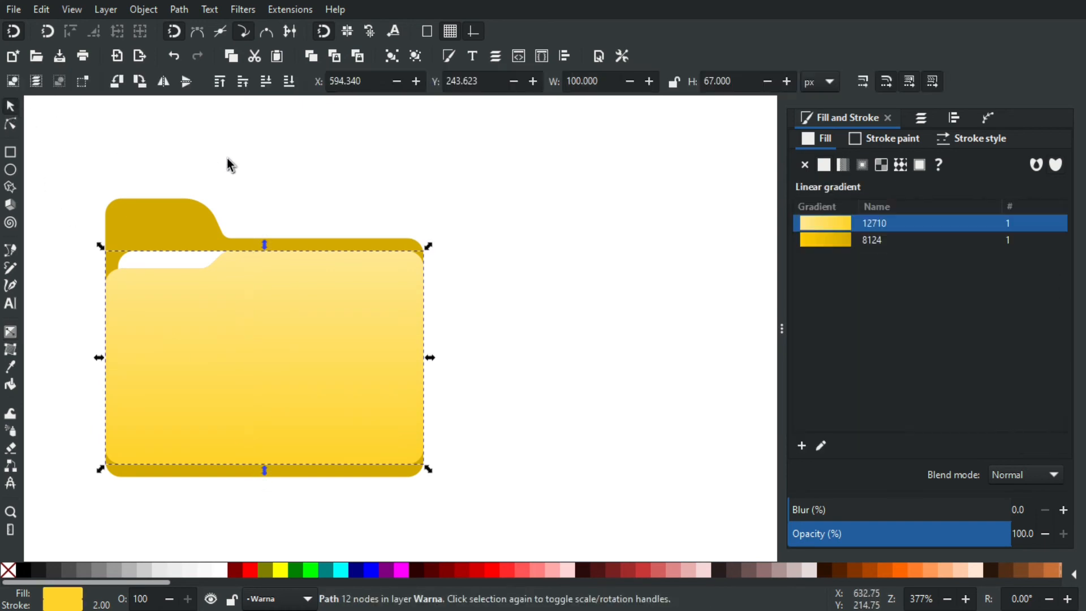
{"action": "left_click", "coordinate": [242, 204]}
{"action": "left_click_drag", "start_coordinate": [243, 206], "coordinate": [287, 206]}
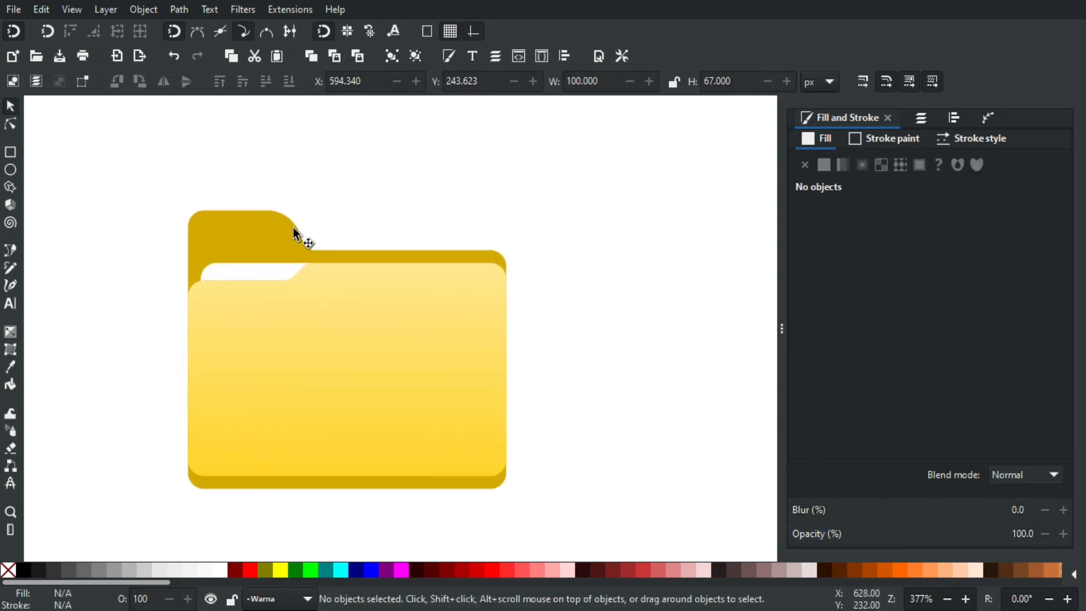
- Give the folder's back shape a linear gradient fill and set the end stop's opacity to 100%
{"action": "left_click", "coordinate": [260, 232]}
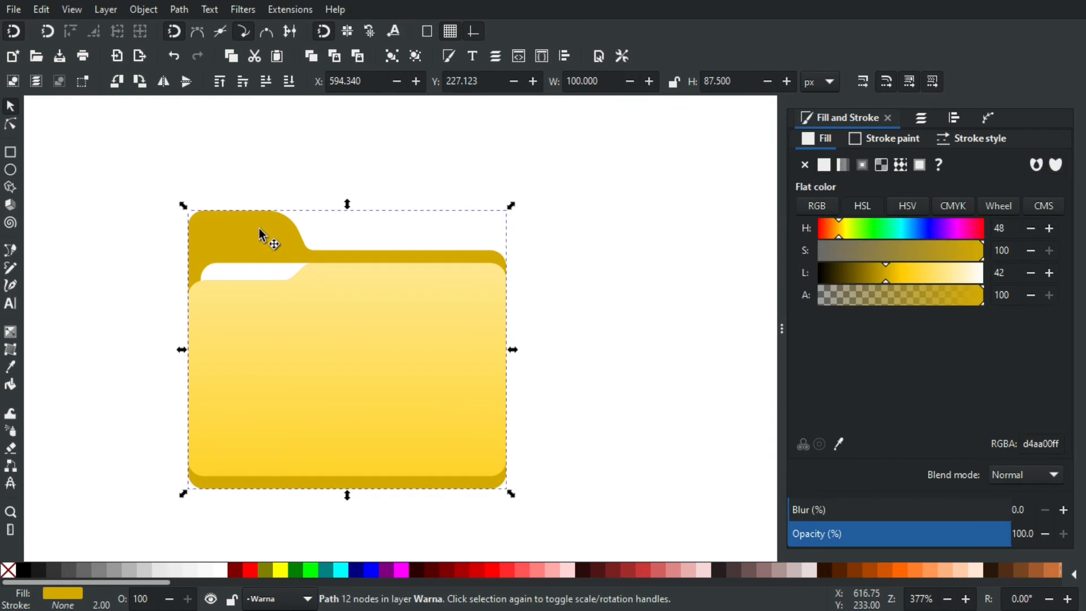
{"action": "left_click", "coordinate": [843, 164]}
{"action": "key", "text": "g"}
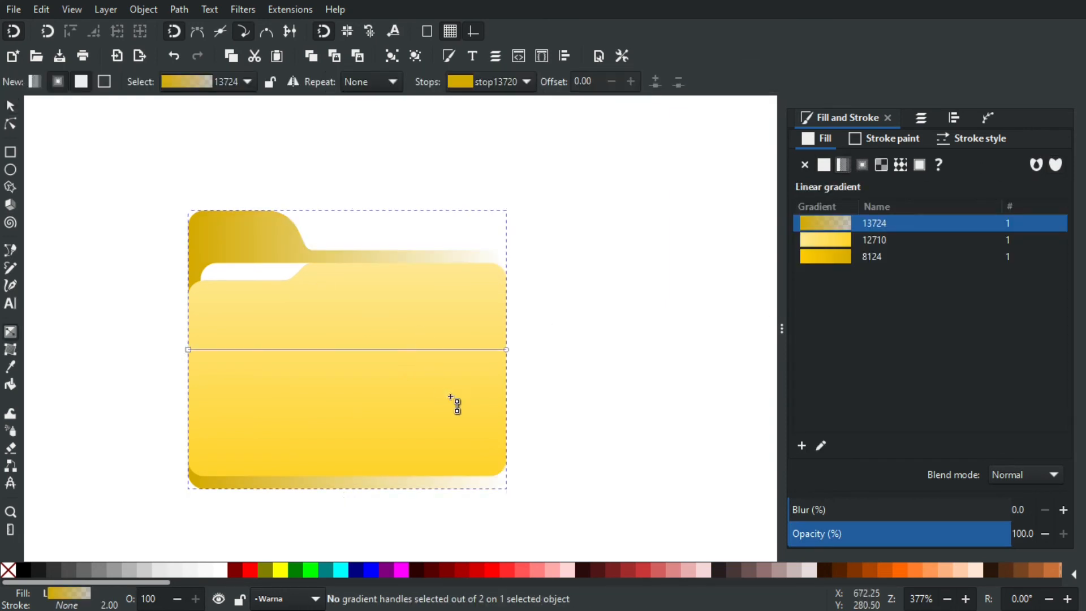
{"action": "left_click", "coordinate": [507, 350]}
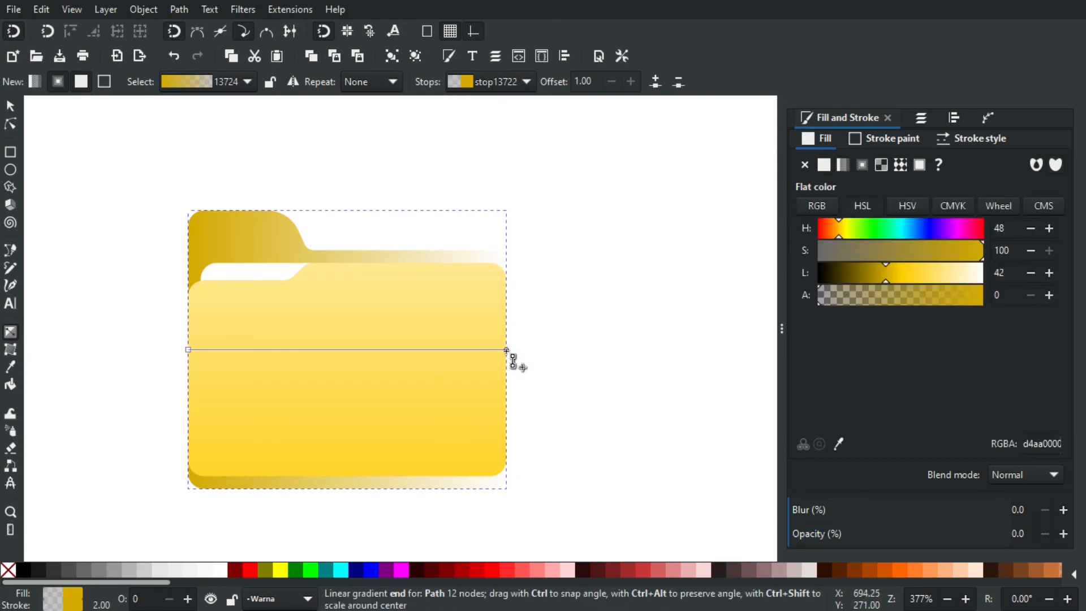
{"action": "left_click_drag", "start_coordinate": [575, 419], "coordinate": [553, 402]}
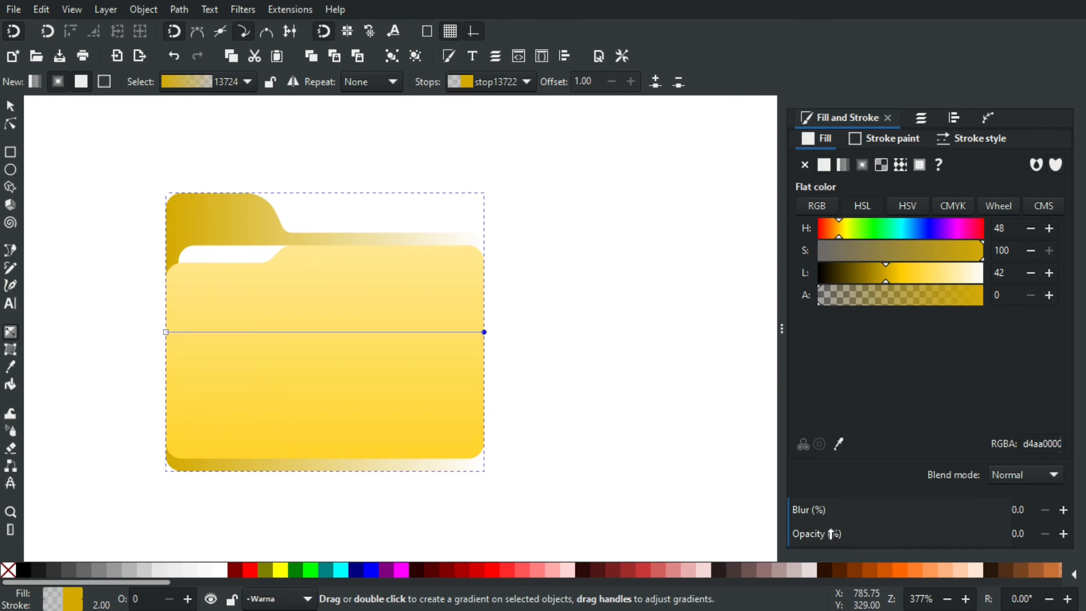
{"action": "left_click_drag", "start_coordinate": [831, 533], "coordinate": [1012, 533]}
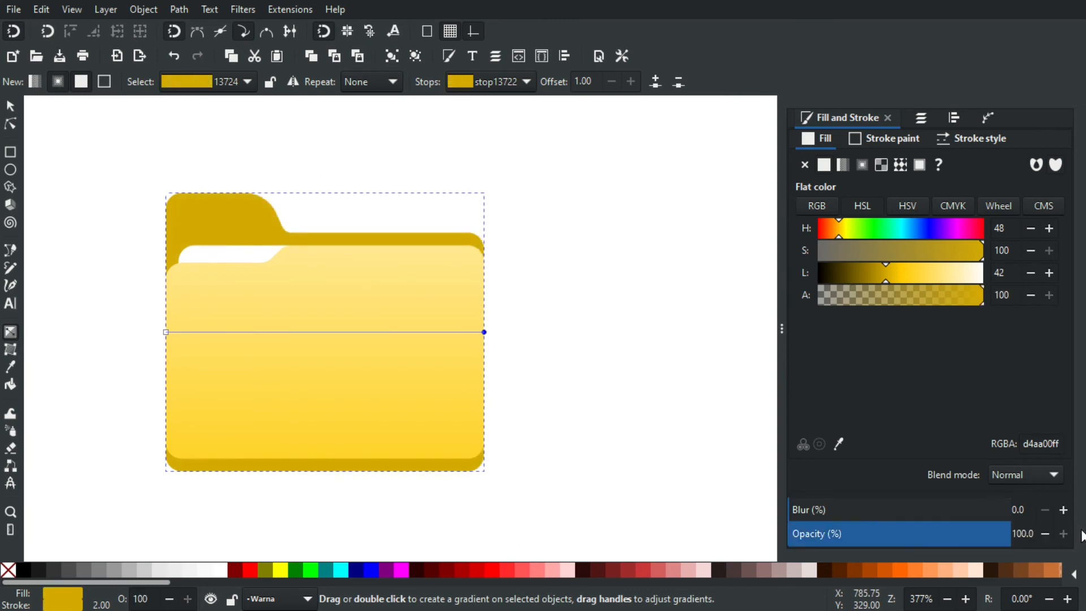
- Set the lightness of the back shape's gradient start stop to 62 and run the gradient vertically from its upper to its lower edge
{"action": "left_click", "coordinate": [166, 332]}
{"action": "left_click", "coordinate": [1011, 273]}
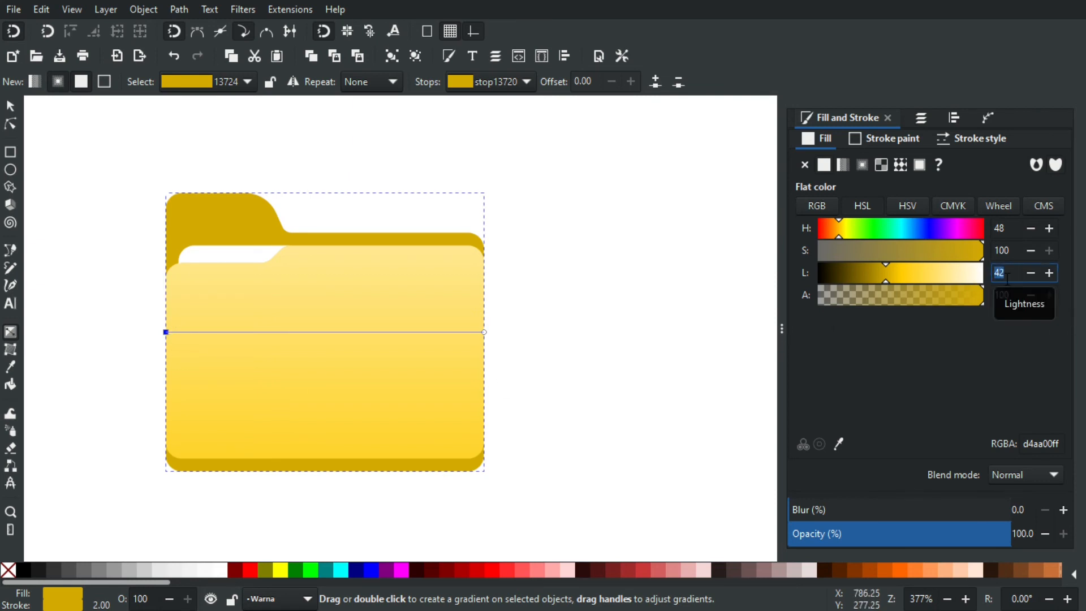
{"action": "type", "text": "62"}
{"action": "key", "text": "Return"}
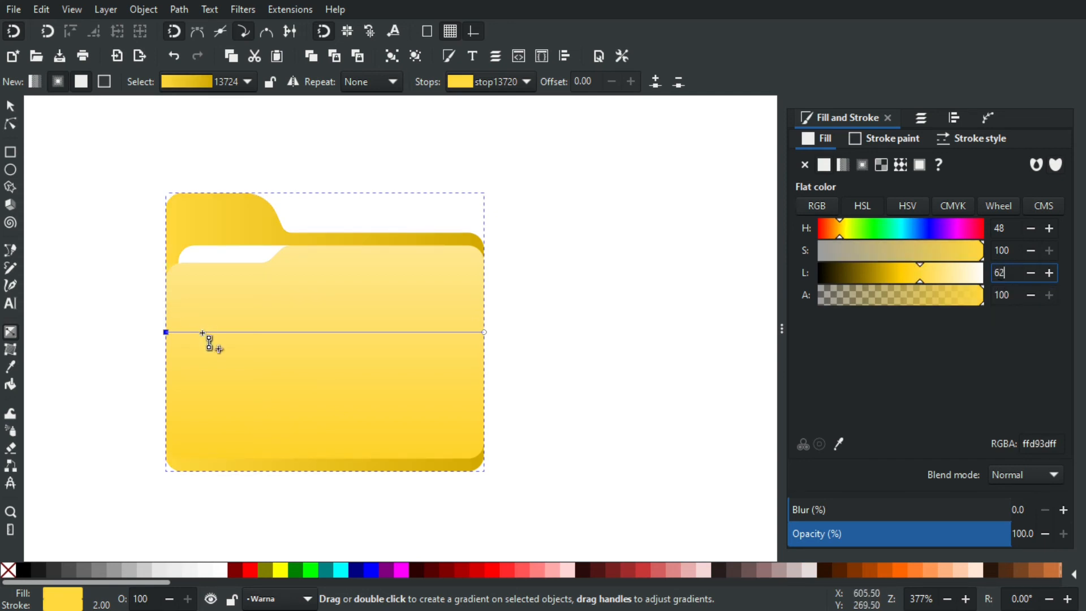
{"action": "left_click_drag", "start_coordinate": [165, 332], "coordinate": [324, 194]}
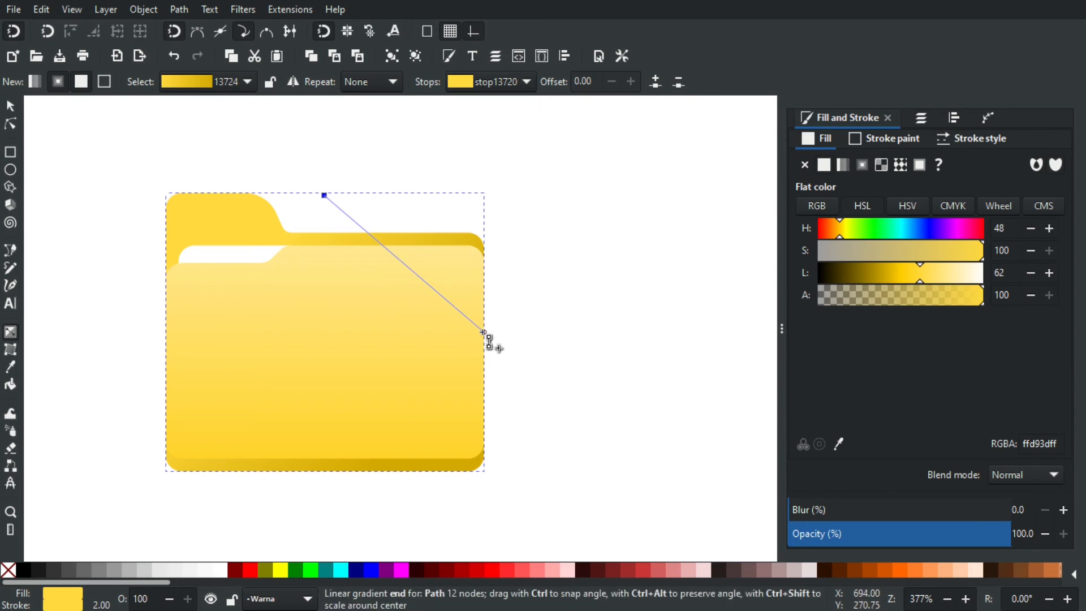
{"action": "left_click_drag", "start_coordinate": [483, 332], "coordinate": [323, 468]}
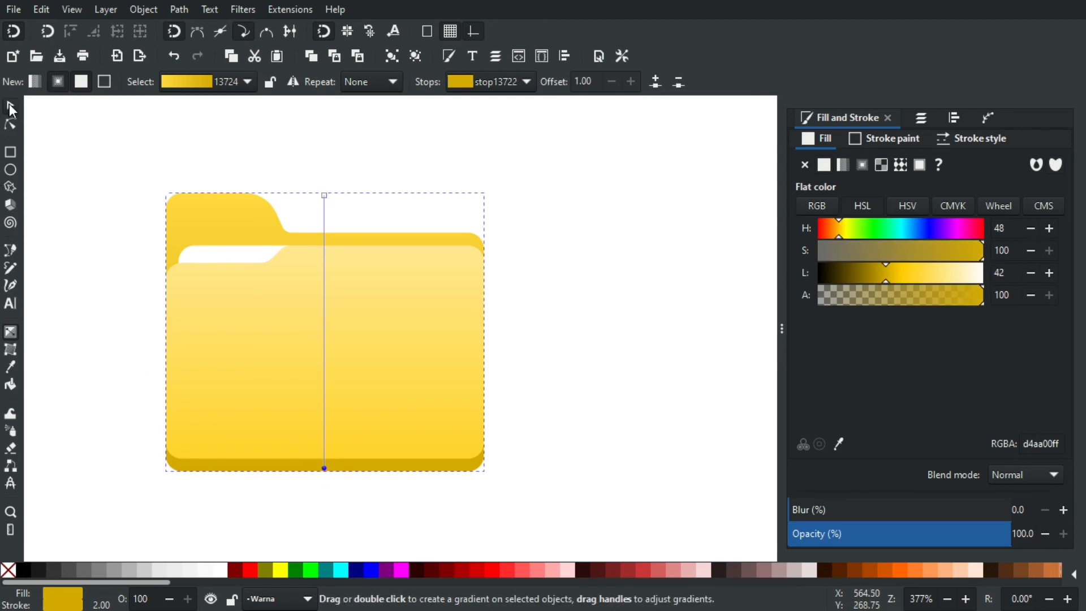
- Examine the coloured folder around the white inner tab piece and the upper edge of the front panel
{"action": "left_click", "coordinate": [11, 107]}
{"action": "left_click", "coordinate": [322, 170]}
{"action": "mouse_move", "coordinate": [461, 274]}
{"action": "left_mouse_down"}
{"action": "mouse_move", "coordinate": [436, 276]}
{"action": "mouse_move", "coordinate": [451, 275]}
{"action": "left_mouse_up"}
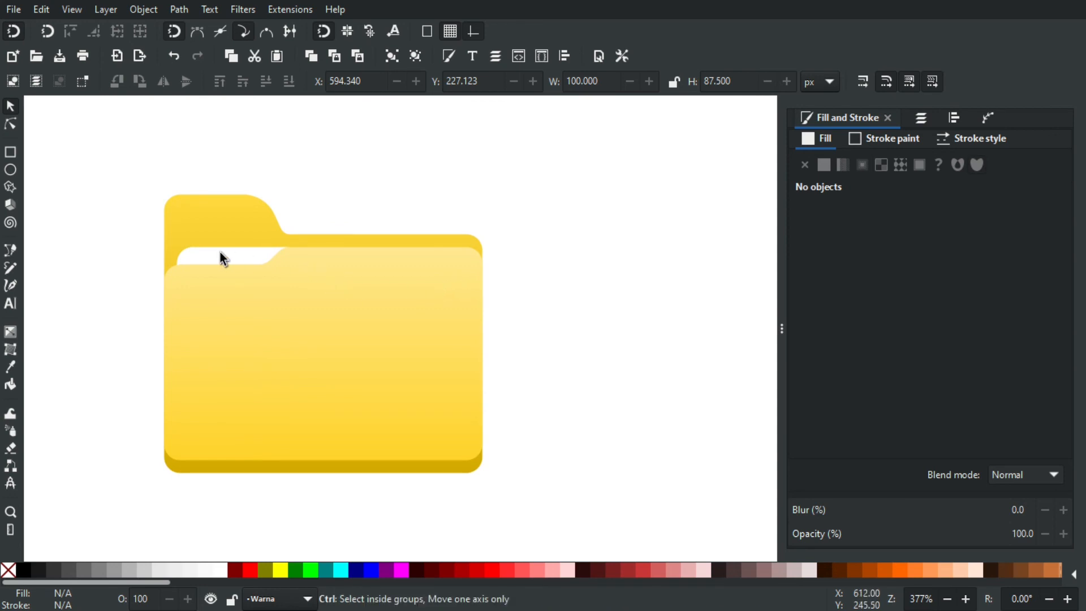
{"action": "scroll", "coordinate": [219, 253], "scroll_direction": "up", "scroll_amount": 1}
{"action": "left_click", "coordinate": [249, 258], "text": "ctrl"}
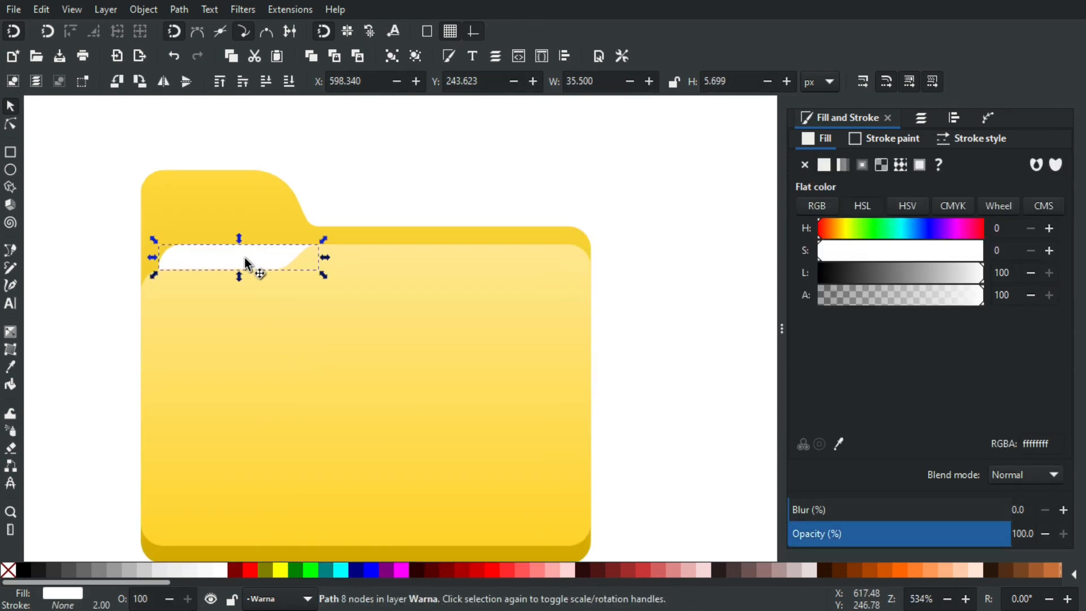
{"action": "left_click", "coordinate": [440, 164]}
{"action": "left_click_drag", "start_coordinate": [315, 213], "coordinate": [340, 255]}
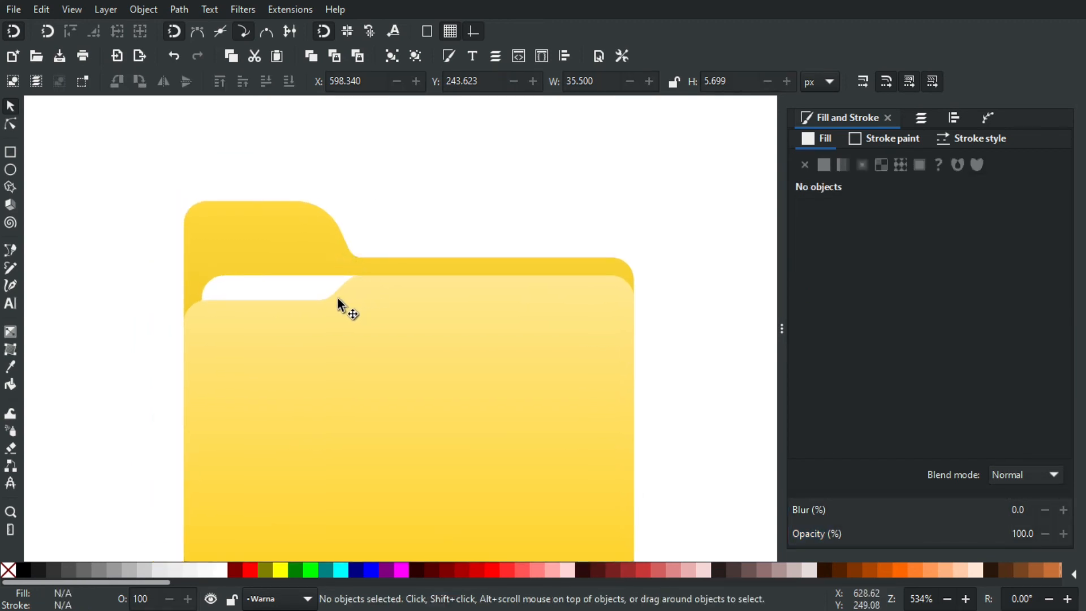
{"action": "left_click_drag", "start_coordinate": [370, 322], "coordinate": [337, 271]}
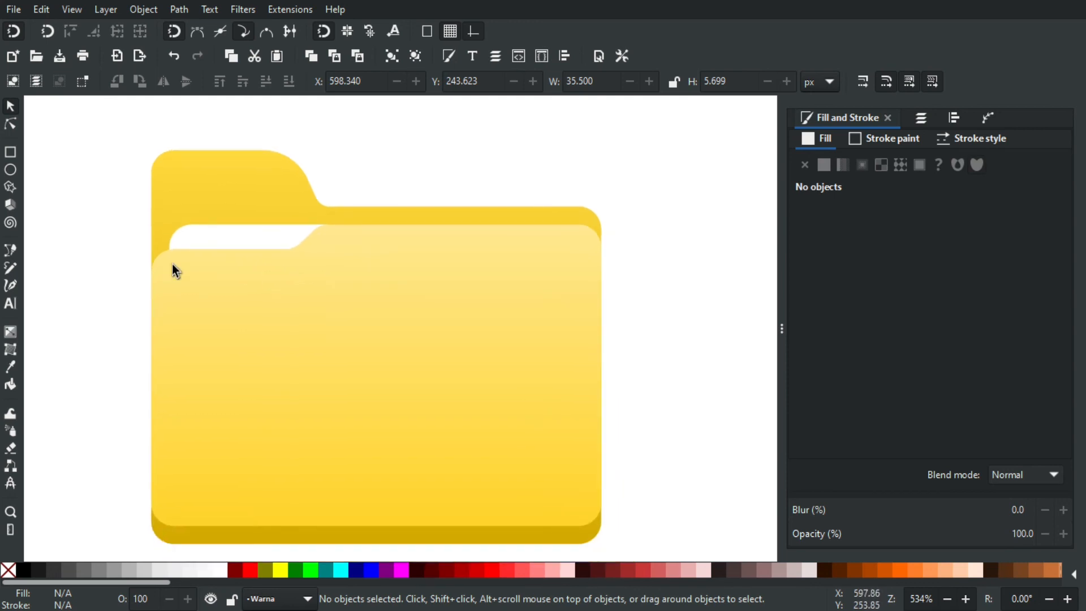
{"action": "left_click", "coordinate": [217, 238]}
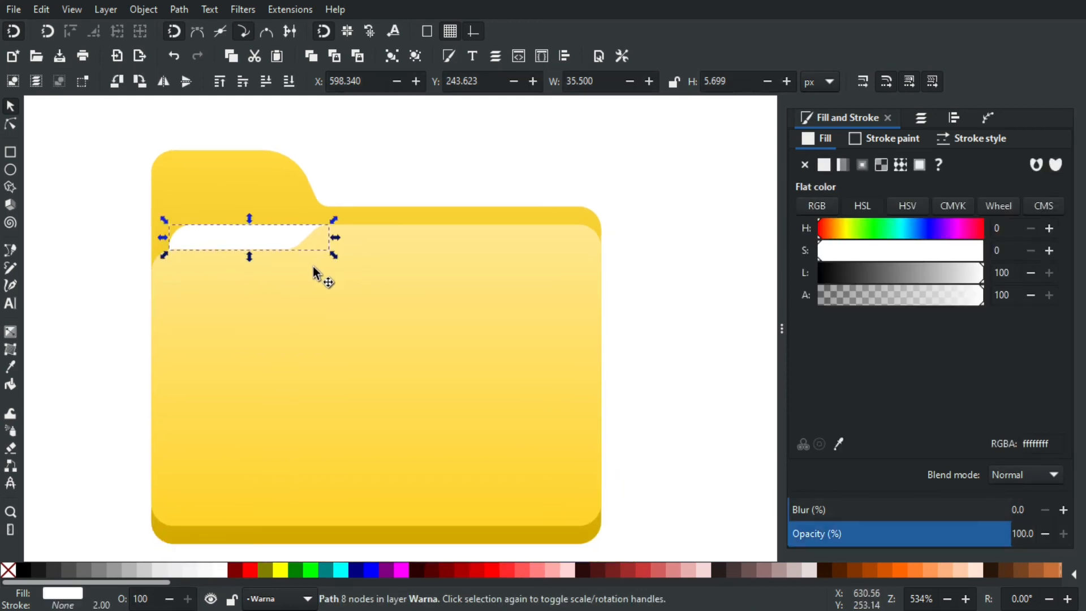
{"action": "left_click", "coordinate": [388, 178]}
{"action": "left_click_drag", "start_coordinate": [498, 297], "coordinate": [462, 279]}
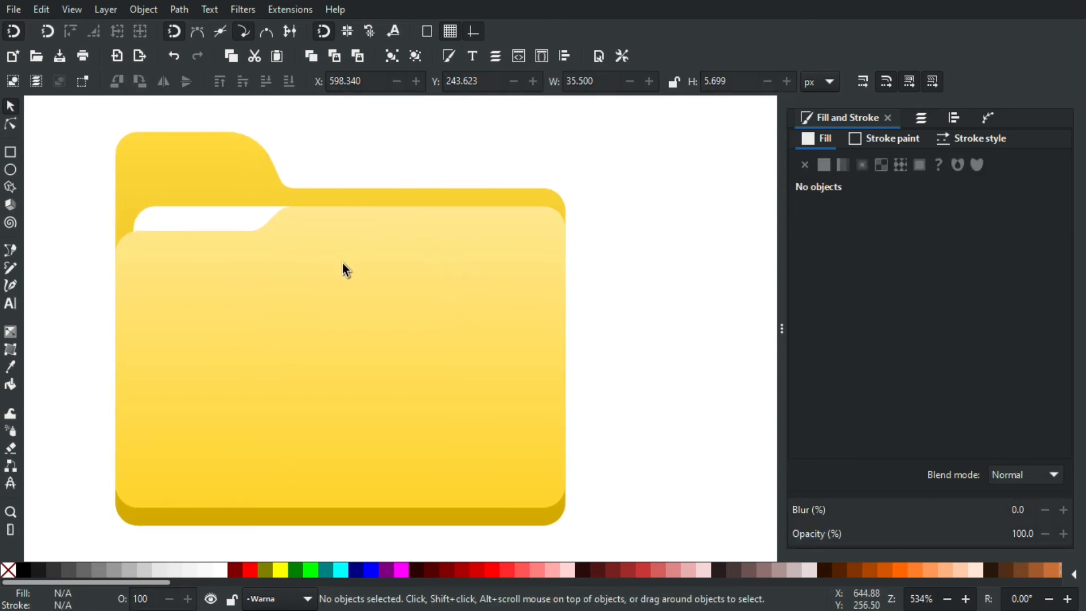
- Duplicate the front panel in place and fill the copy with black
{"action": "left_click", "coordinate": [341, 263]}
{"action": "left_click_drag", "start_coordinate": [346, 317], "coordinate": [490, 324]}
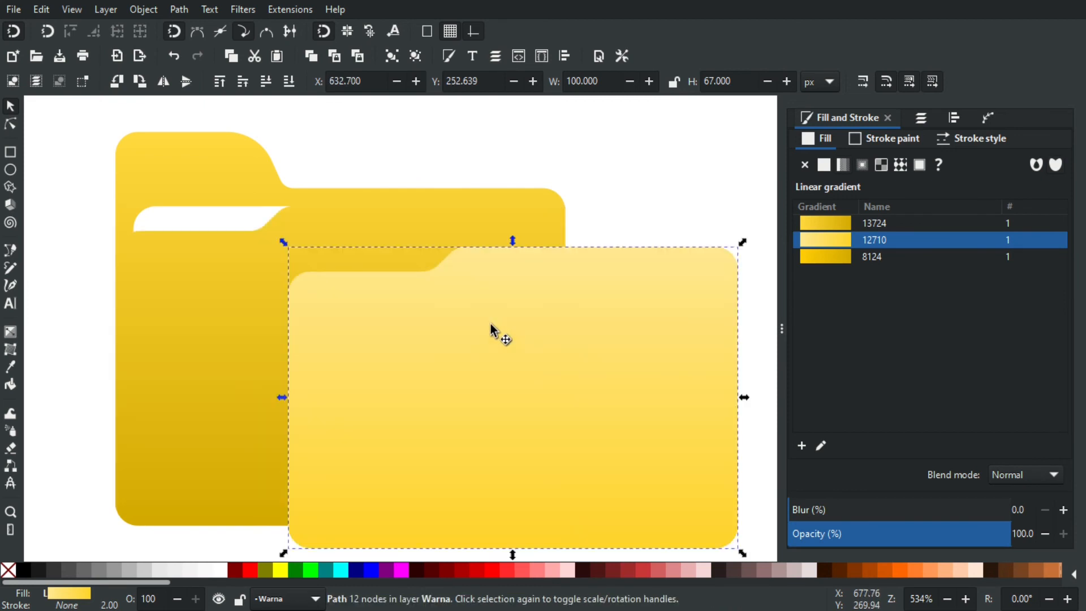
{"action": "key", "text": "ctrl+z"}
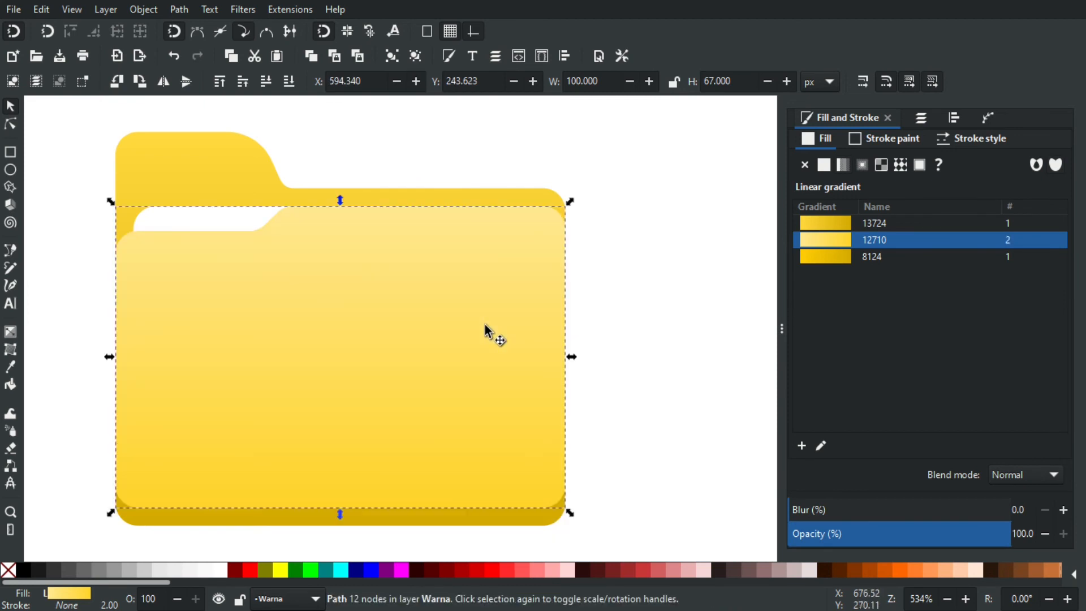
{"action": "left_click", "coordinate": [22, 568]}
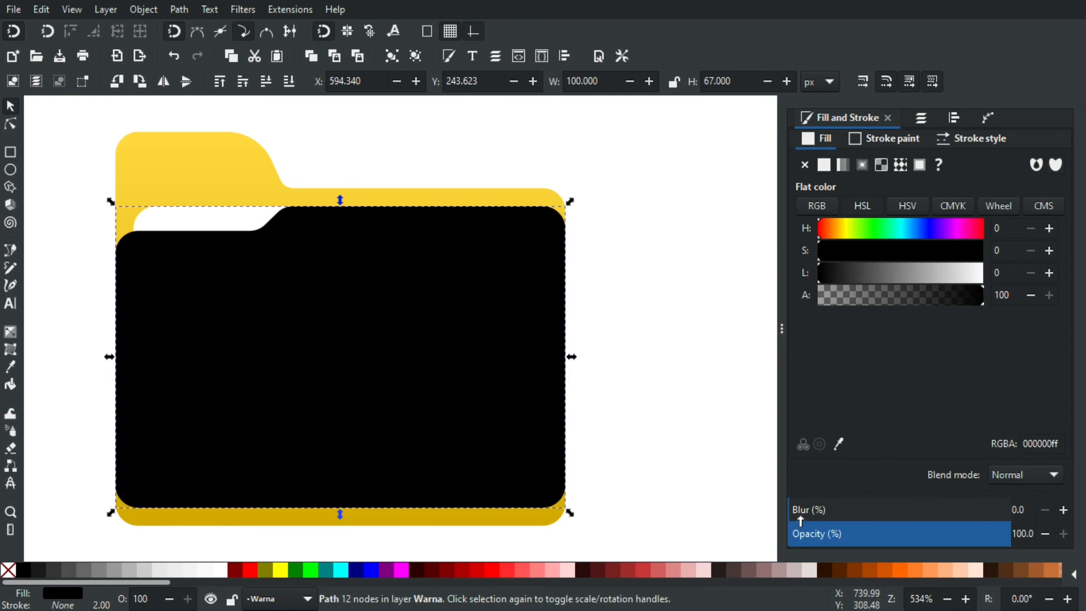
- Turn the black copy into a soft shadow with 30% blur and 15% opacity, and deselect it
{"action": "left_click", "coordinate": [1027, 512]}
{"action": "type", "text": "30"}
{"action": "key", "text": "Return"}
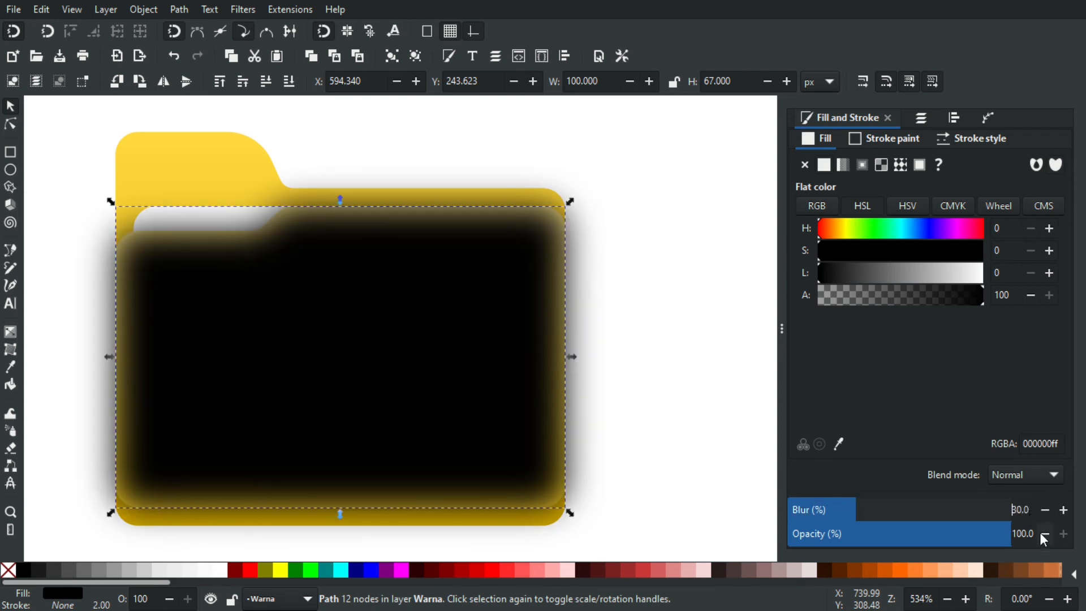
{"action": "left_click_drag", "start_coordinate": [1032, 526], "coordinate": [987, 544]}
{"action": "type", "text": "15"}
{"action": "key", "text": "Return"}
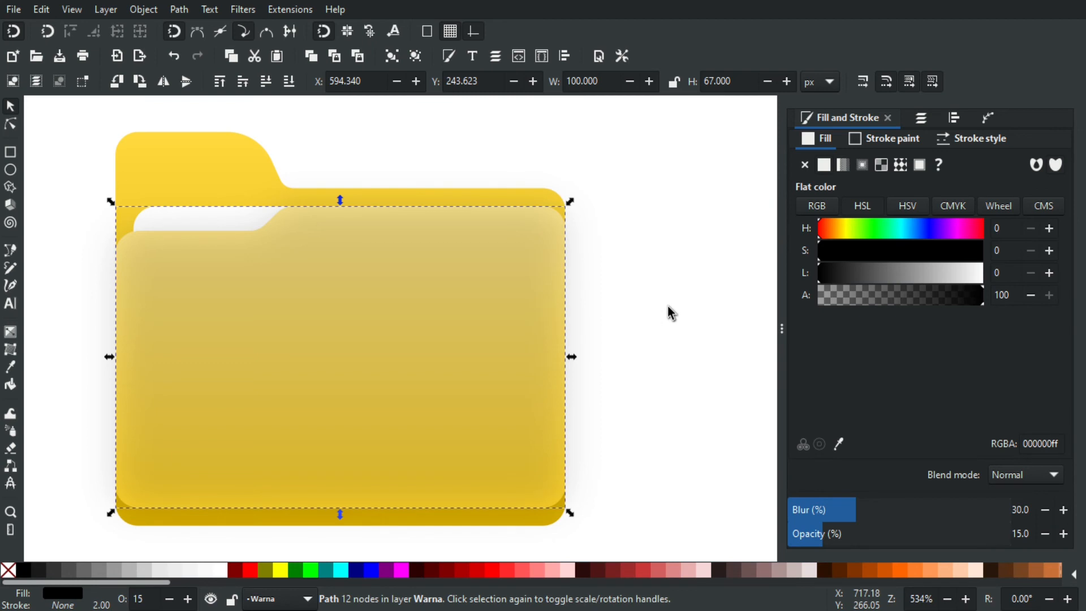
{"action": "left_click", "coordinate": [668, 307]}
- Lower the blurred shadow two levels so it sits behind the front panel, and deselect it
{"action": "left_click", "coordinate": [416, 287]}
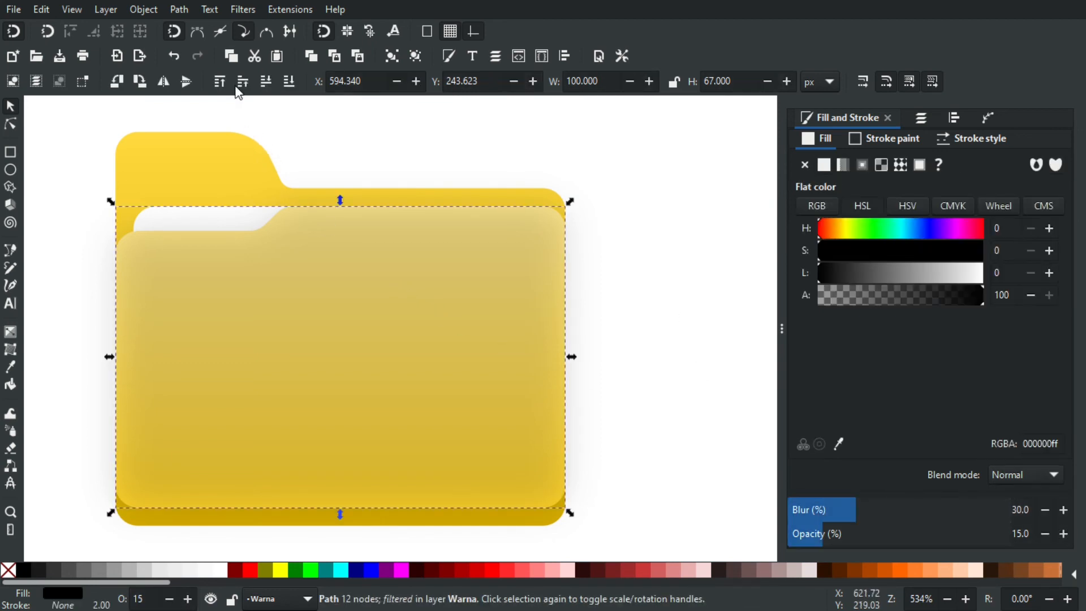
{"action": "left_click", "coordinate": [269, 82]}
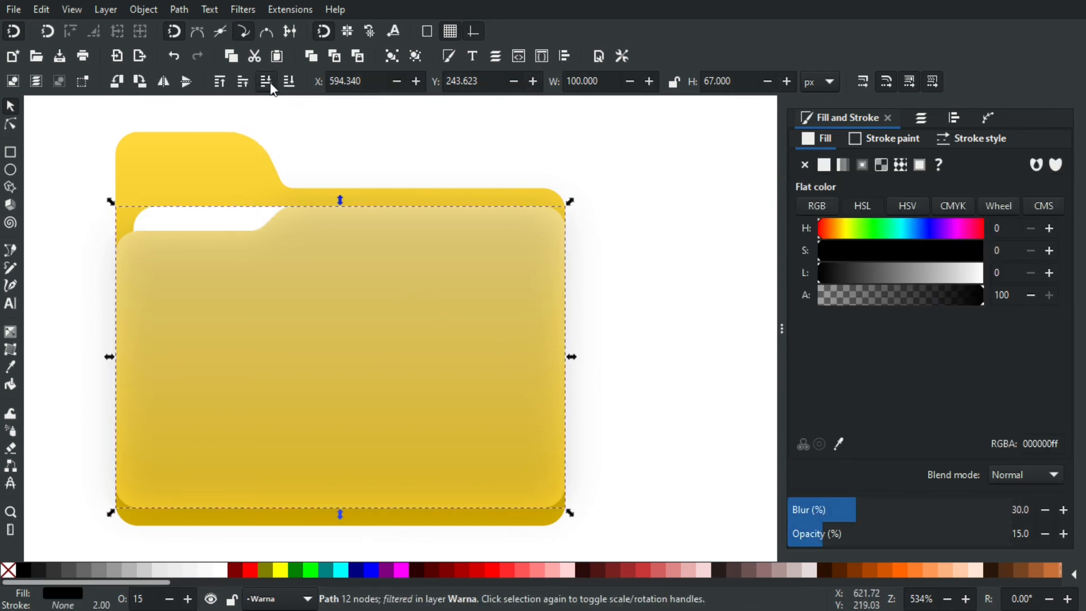
{"action": "left_click", "coordinate": [268, 82]}
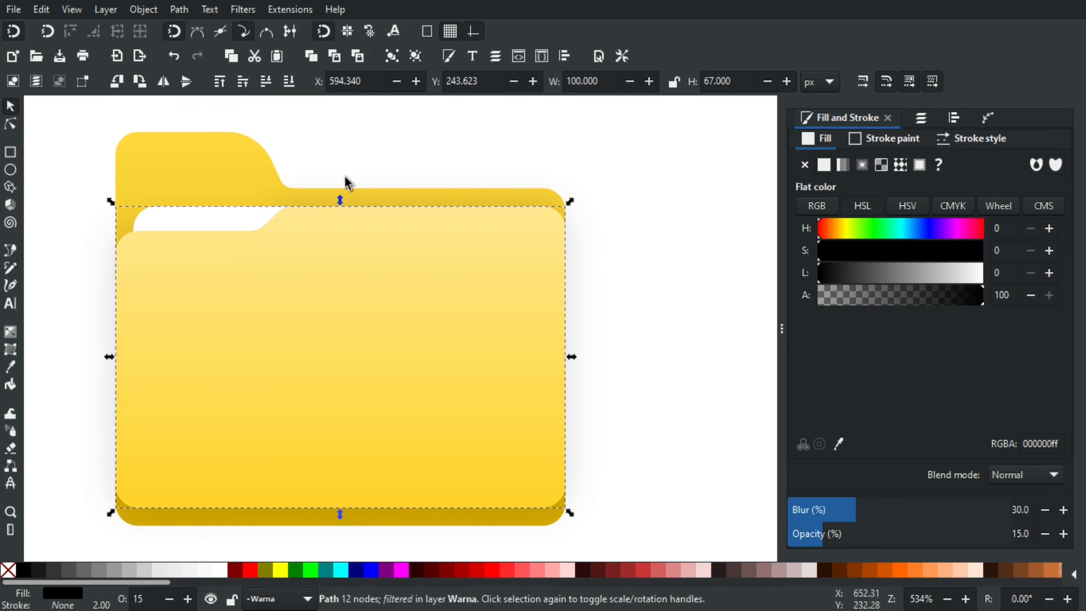
{"action": "key", "text": "Escape"}
- Lower the white inner tab piece one level so it sits beneath the blurred shadow
{"action": "scroll", "coordinate": [232, 218], "scroll_direction": "up", "scroll_amount": 2}
{"action": "left_click", "coordinate": [210, 240]}
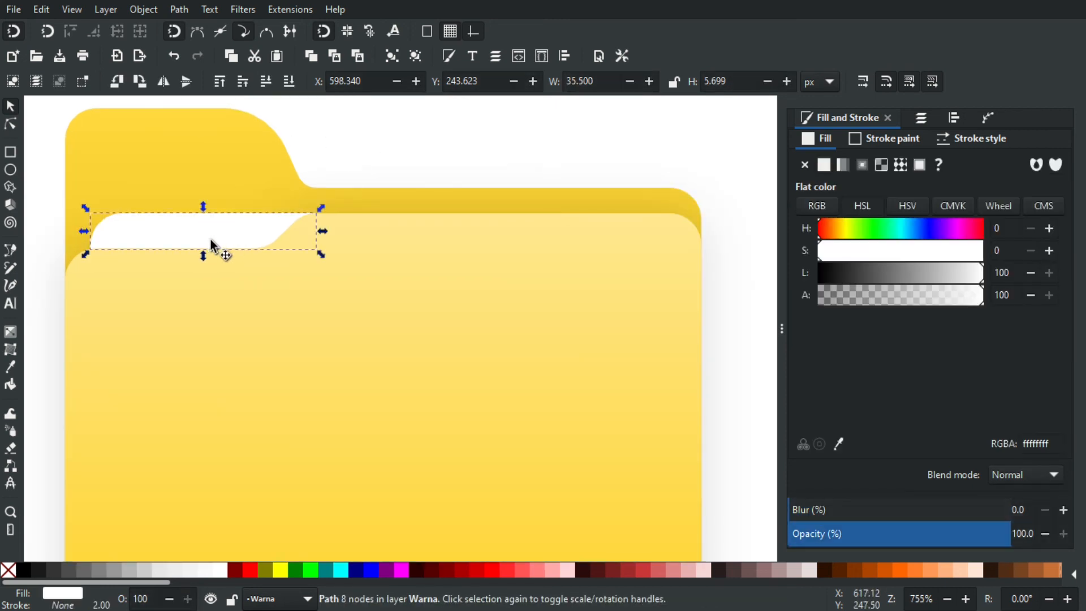
{"action": "left_click", "coordinate": [289, 81]}
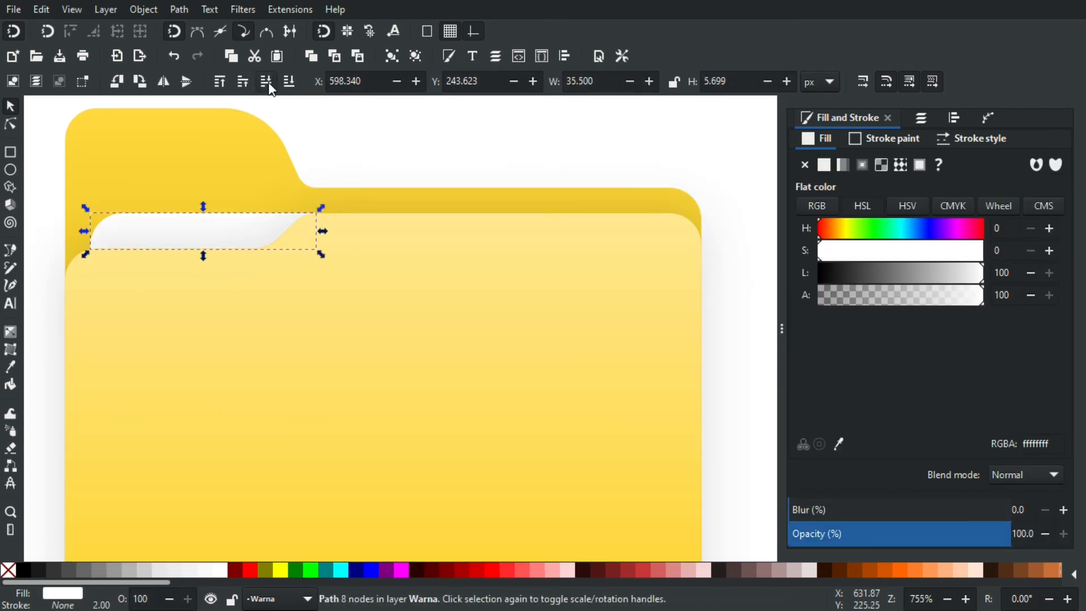
{"action": "key", "text": "Escape"}
- Examine the shadow around the front panel, especially where it spills past the folder's side edge
{"action": "scroll", "coordinate": [229, 239], "scroll_direction": "down", "scroll_amount": 2}
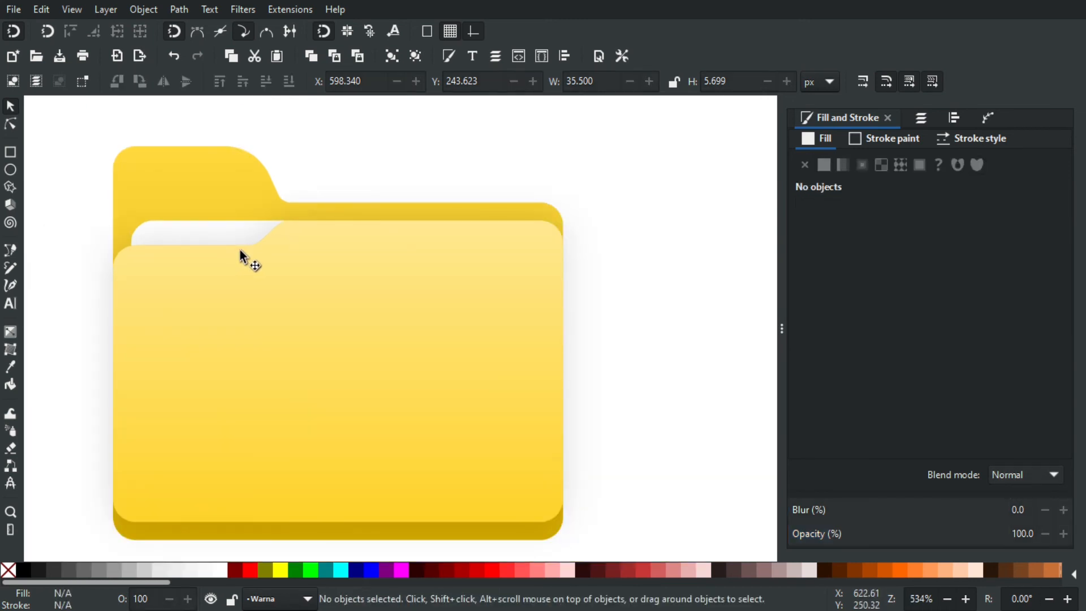
{"action": "scroll", "coordinate": [252, 242], "scroll_direction": "down", "scroll_amount": 1}
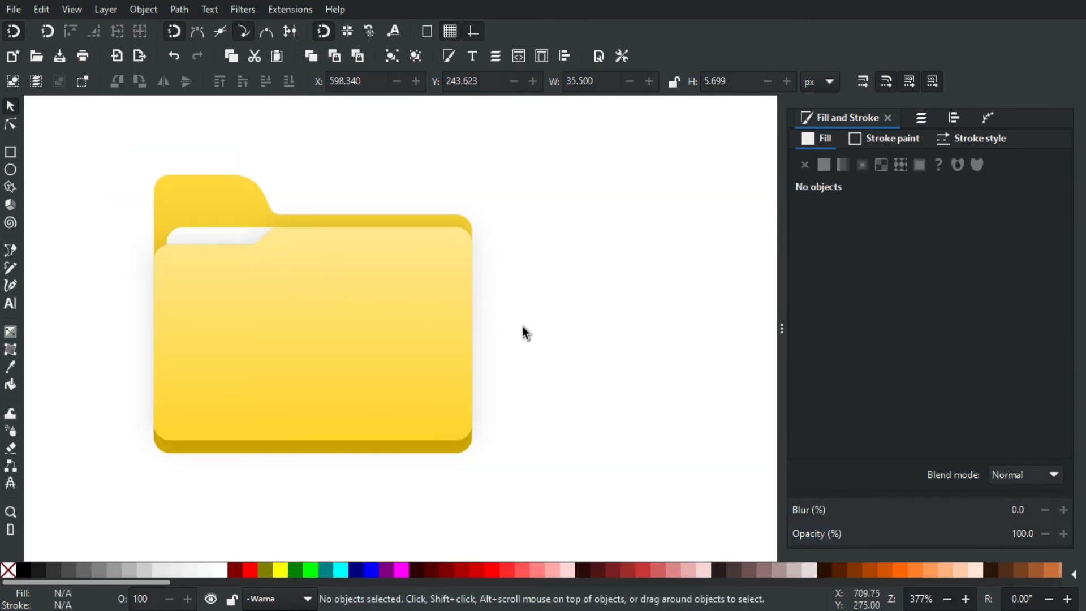
{"action": "scroll", "coordinate": [503, 261], "scroll_direction": "up", "scroll_amount": 4}
{"action": "left_click_drag", "start_coordinate": [498, 214], "coordinate": [468, 259]}
{"action": "scroll", "coordinate": [409, 251], "scroll_direction": "down", "scroll_amount": 4}
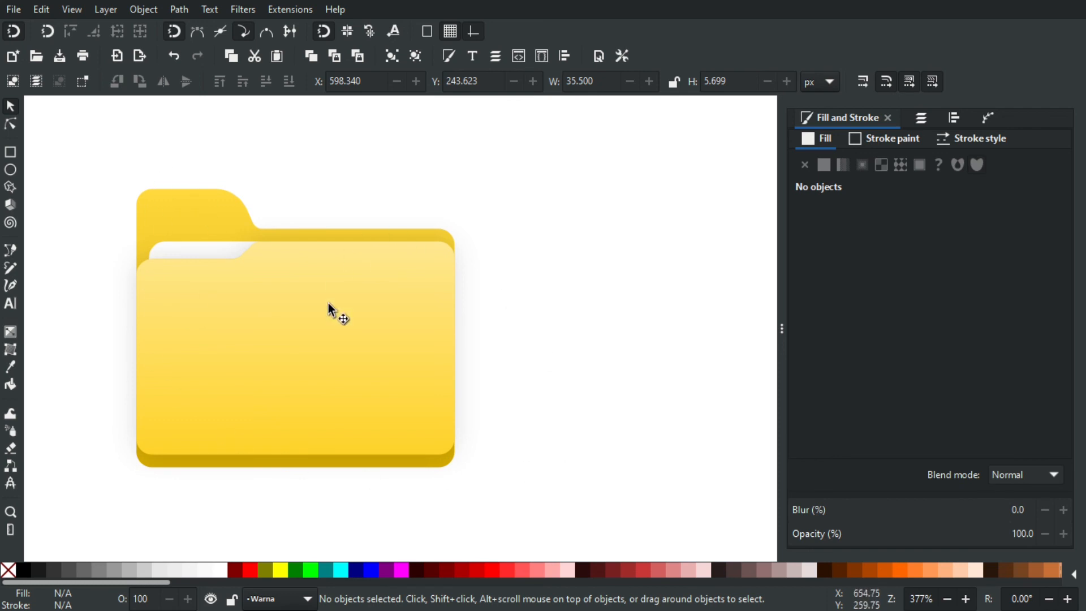
{"action": "left_click_drag", "start_coordinate": [502, 260], "coordinate": [422, 364]}
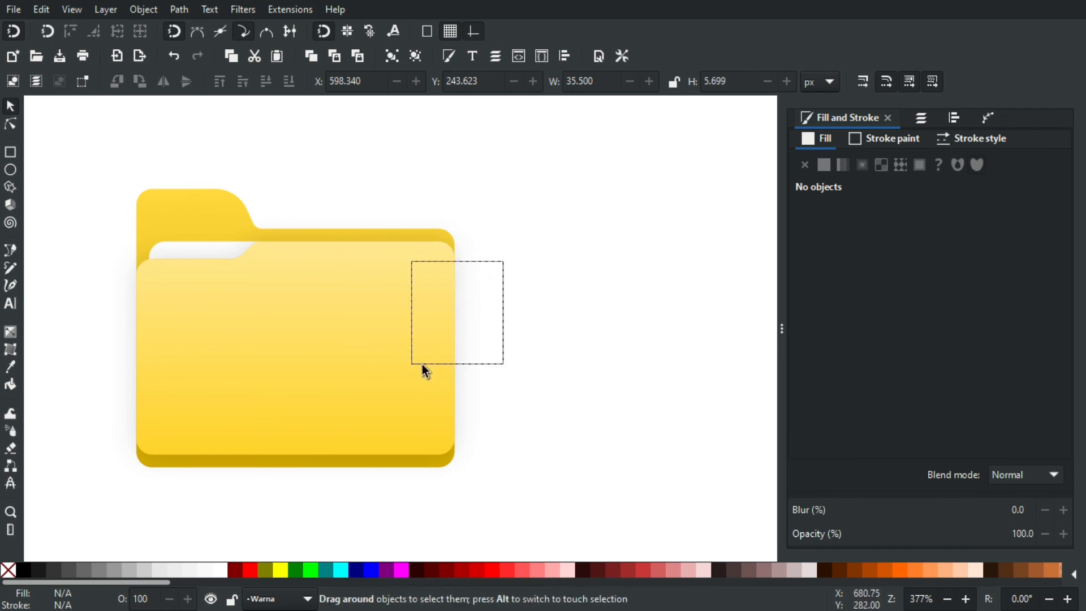
{"action": "left_click_drag", "start_coordinate": [520, 242], "coordinate": [419, 395]}
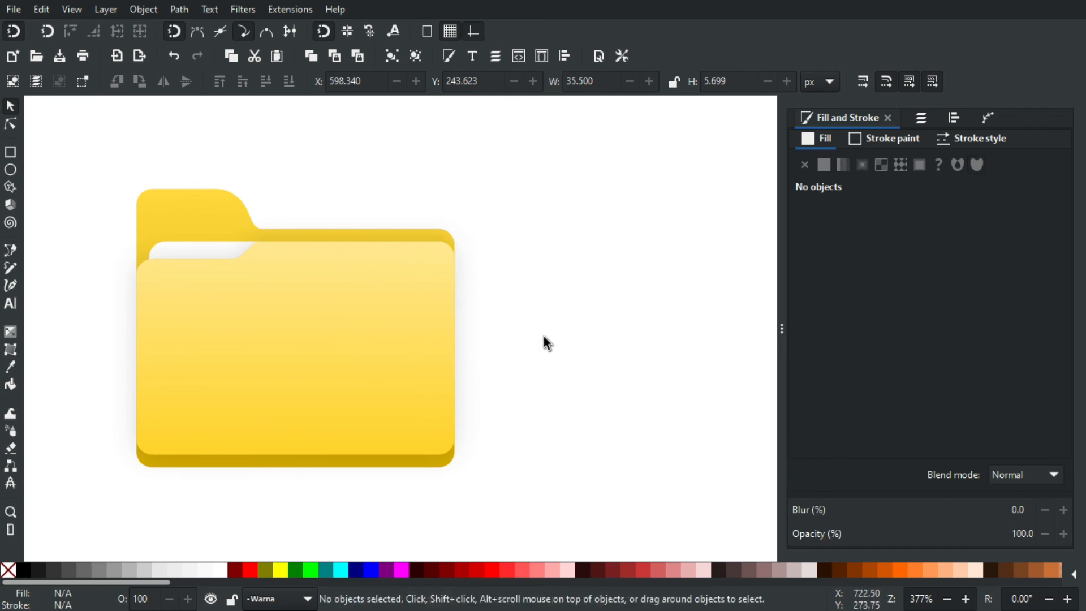
{"action": "scroll", "coordinate": [538, 332], "scroll_direction": "right", "scroll_amount": 1}
- Select the blurred shadow underneath the front panel, raise it to the top of the stack and deselect it
{"action": "left_click", "coordinate": [321, 250]}
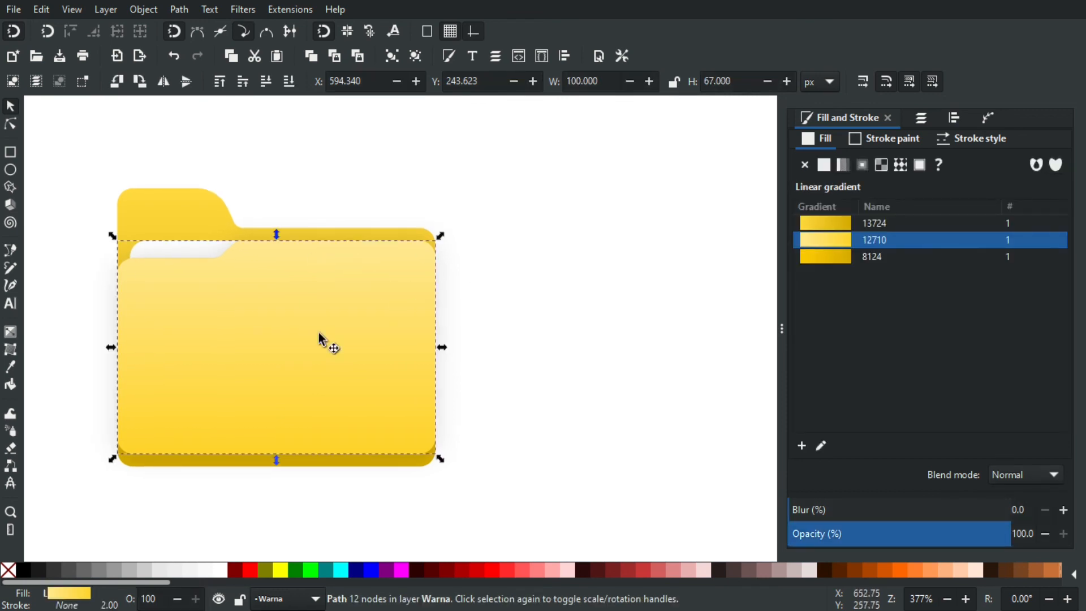
{"action": "key", "text": "alt"}
{"action": "left_click", "coordinate": [358, 294], "text": "alt"}
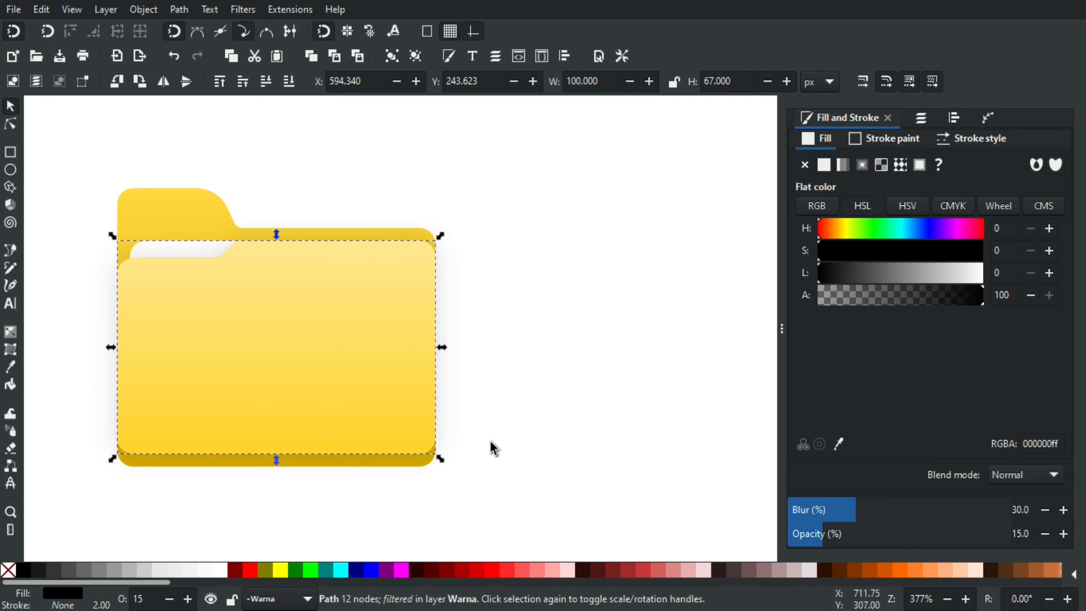
{"action": "left_click", "coordinate": [219, 82]}
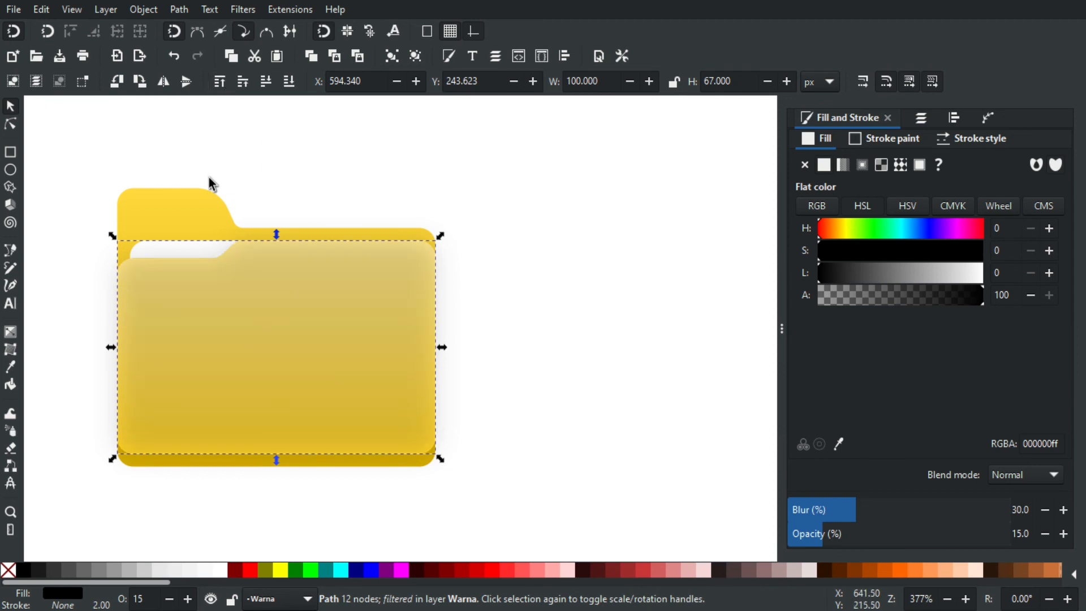
{"action": "left_click", "coordinate": [497, 334]}
{"action": "scroll", "coordinate": [435, 305], "scroll_direction": "up", "scroll_amount": 1}
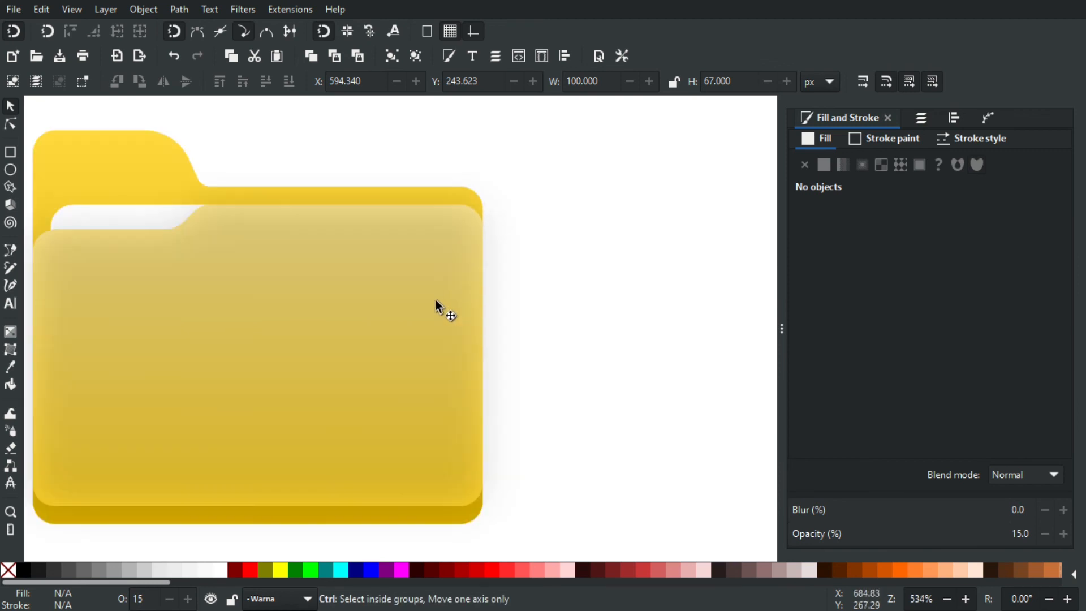
{"action": "left_click", "coordinate": [429, 283]}
{"action": "left_click", "coordinate": [575, 330]}
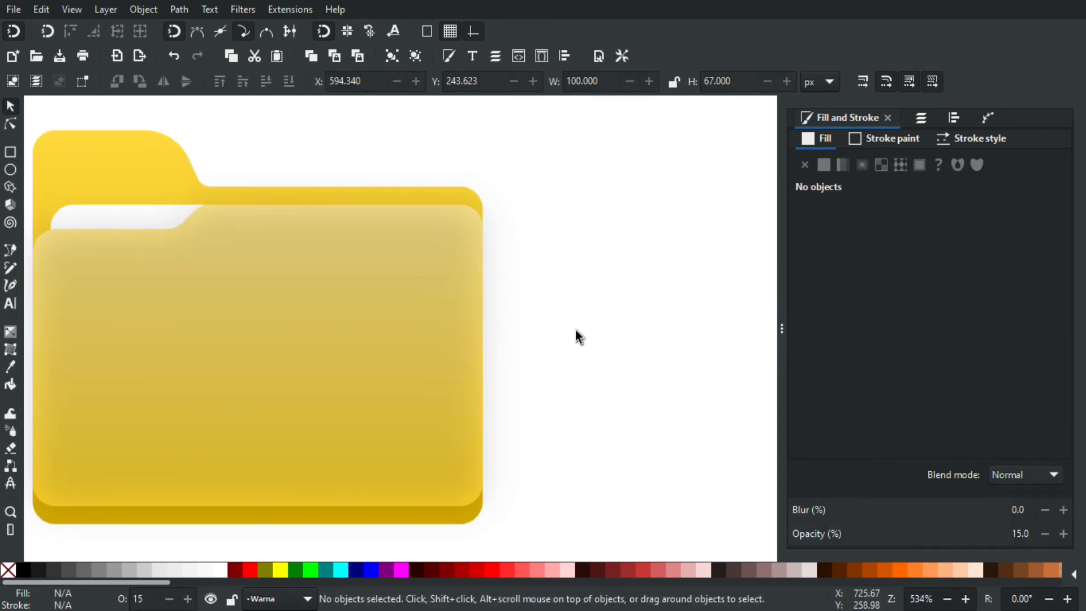
- Duplicate the folder's back shape in place
{"action": "left_click", "coordinate": [124, 151]}
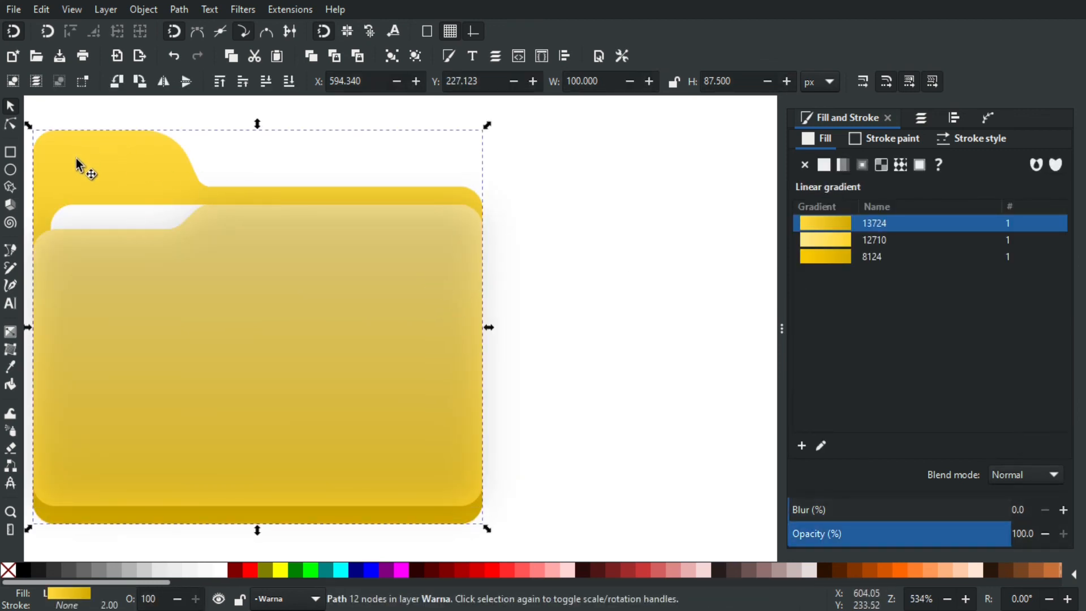
{"action": "scroll", "coordinate": [94, 194], "scroll_direction": "left", "scroll_amount": 3}
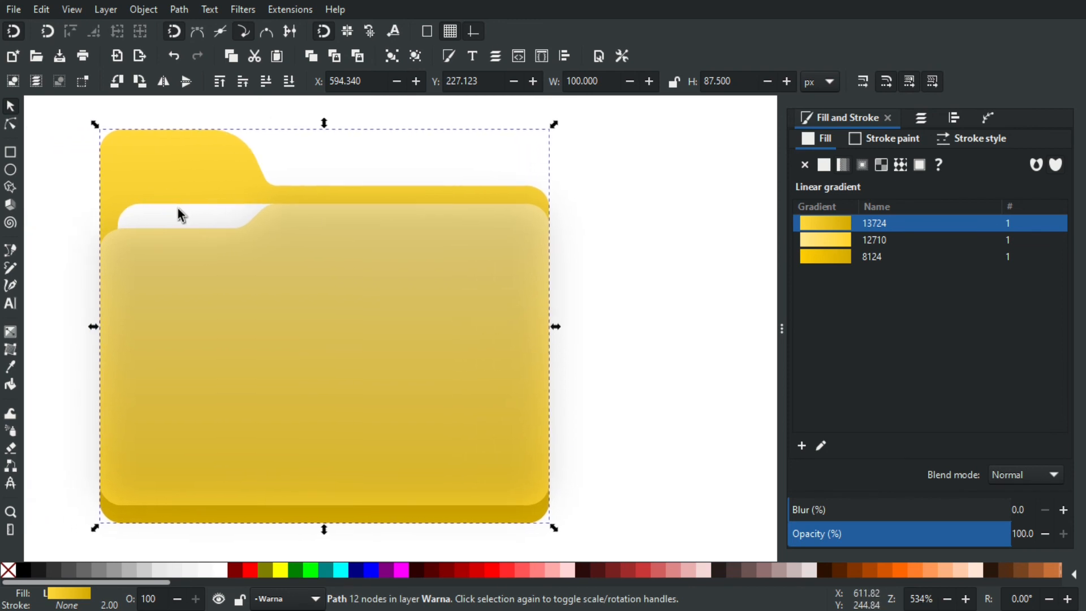
{"action": "key", "text": "ctrl+d"}
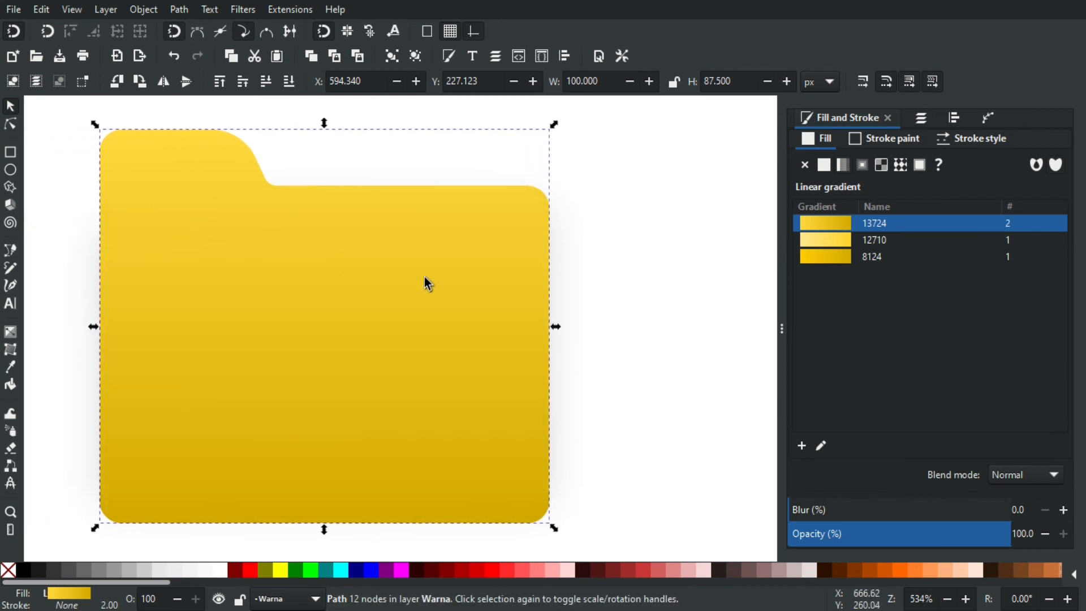
- Add the hidden shadow to the selection, set the back shape's copy as its clip and deselect the result
{"action": "key", "text": "shift"}
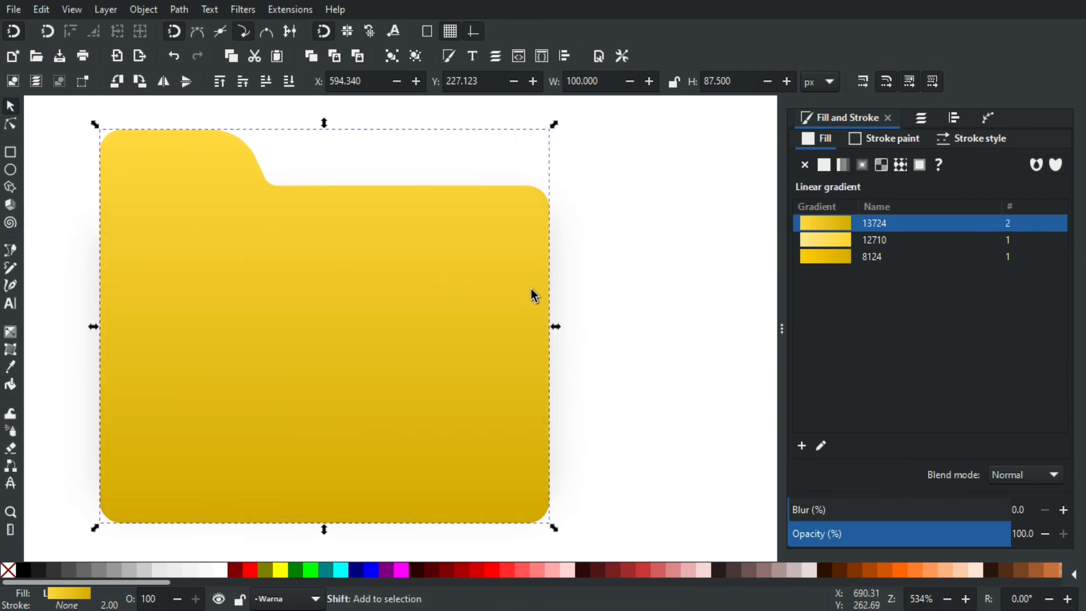
{"action": "key", "text": "alt"}
{"action": "left_click", "coordinate": [533, 299], "text": "alt+shift"}
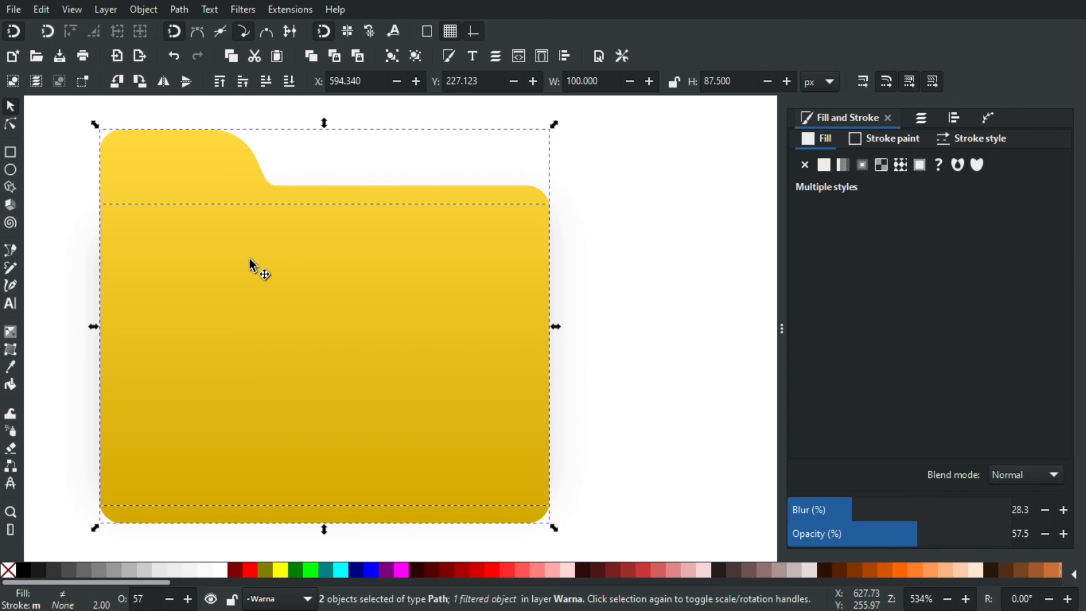
{"action": "left_click", "coordinate": [140, 10]}
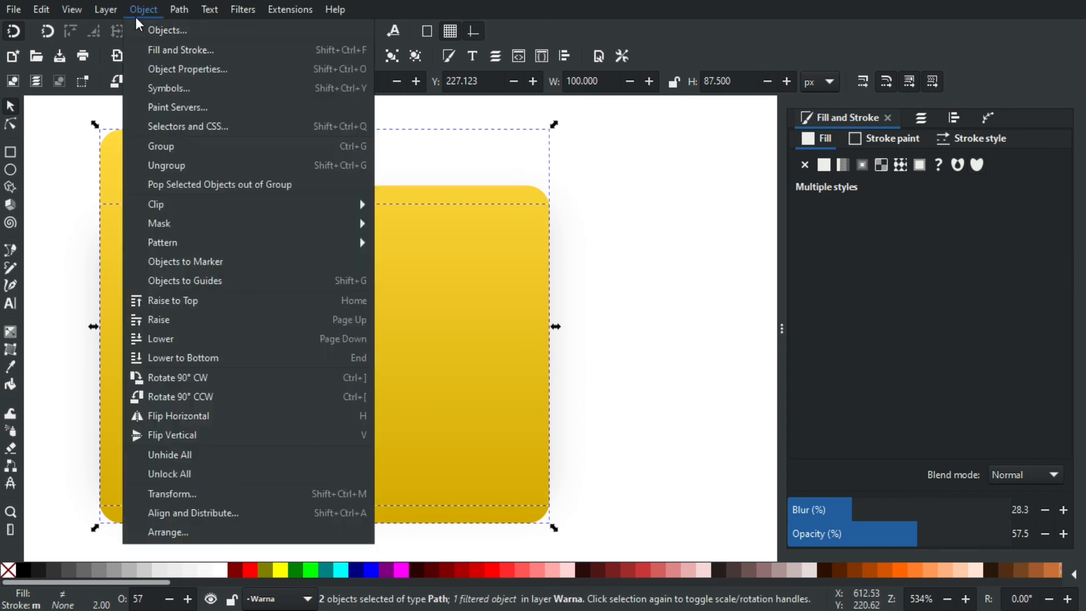
{"action": "mouse_move", "coordinate": [159, 205]}
{"action": "left_click", "coordinate": [476, 204]}
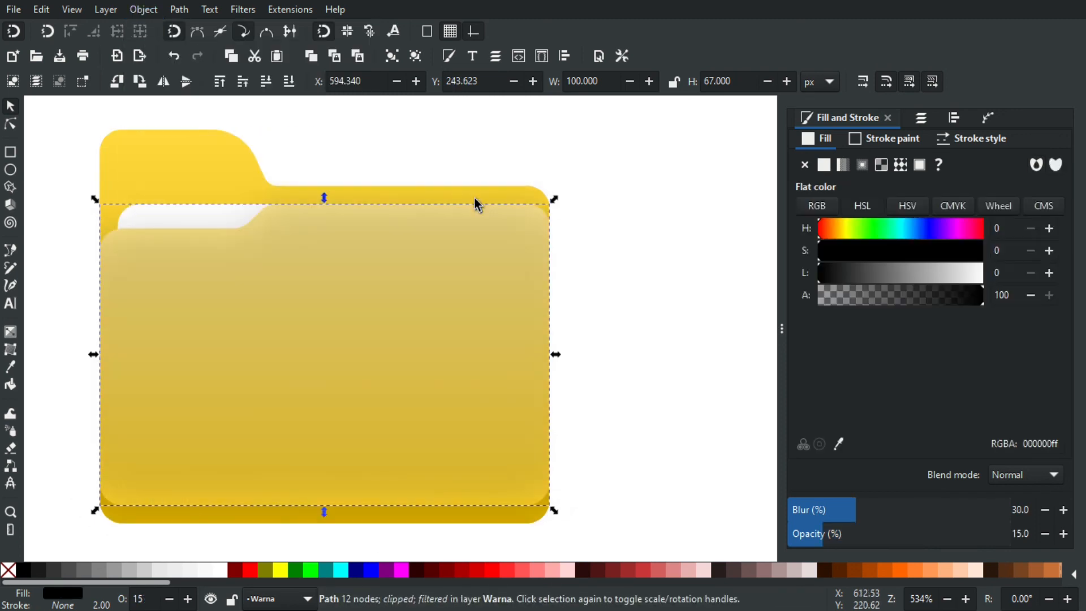
{"action": "left_click", "coordinate": [592, 272]}
- Move the clipped shadow about 40 px to the right, partly off the folder, and examine its cut edges
{"action": "scroll", "coordinate": [436, 239], "scroll_direction": "right", "scroll_amount": 3}
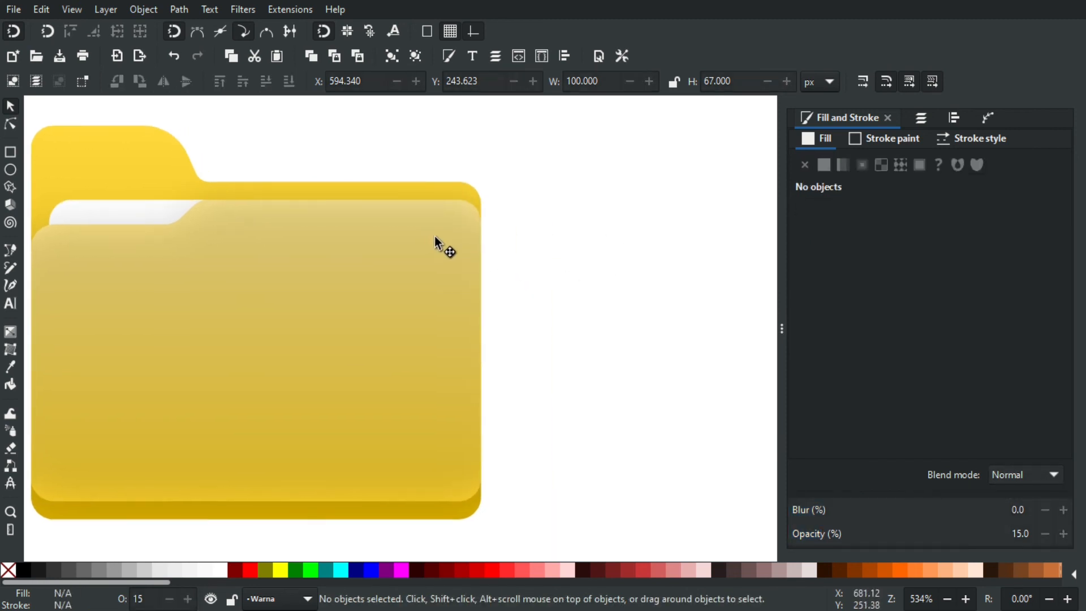
{"action": "left_click_drag", "start_coordinate": [434, 236], "coordinate": [615, 248]}
{"action": "left_click", "coordinate": [702, 252]}
{"action": "scroll", "coordinate": [667, 248], "scroll_direction": "right", "scroll_amount": 3}
{"action": "scroll", "coordinate": [667, 249], "scroll_direction": "down", "scroll_amount": 1}
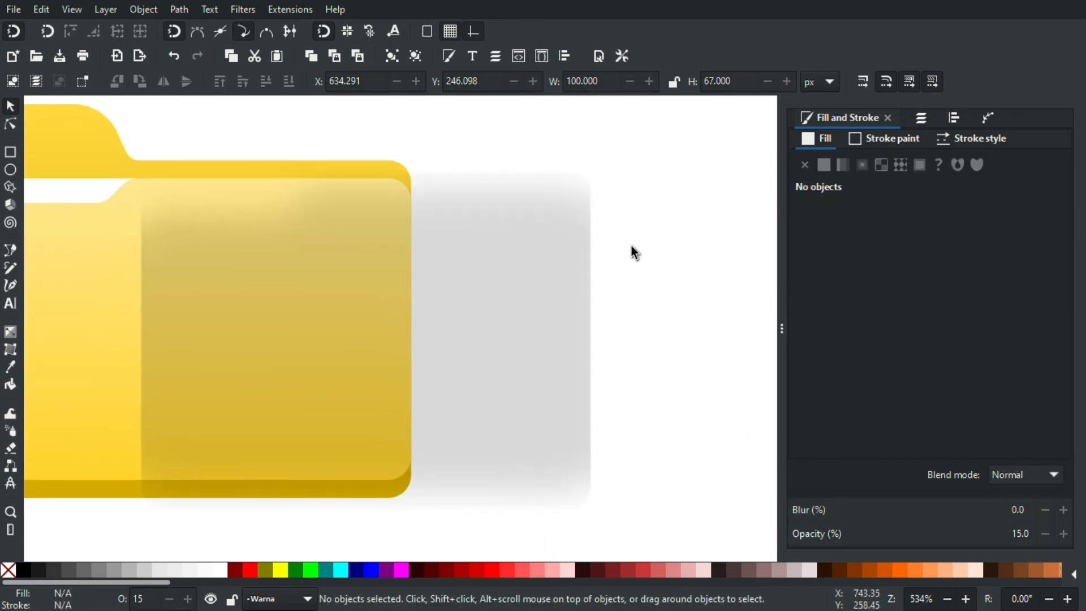
{"action": "left_click_drag", "start_coordinate": [637, 198], "coordinate": [501, 378]}
{"action": "left_click_drag", "start_coordinate": [648, 224], "coordinate": [564, 388]}
{"action": "left_click_drag", "start_coordinate": [663, 180], "coordinate": [543, 390]}
- Undo the clipped shadow's last move and deselect everything
{"action": "left_click", "coordinate": [86, 140]}
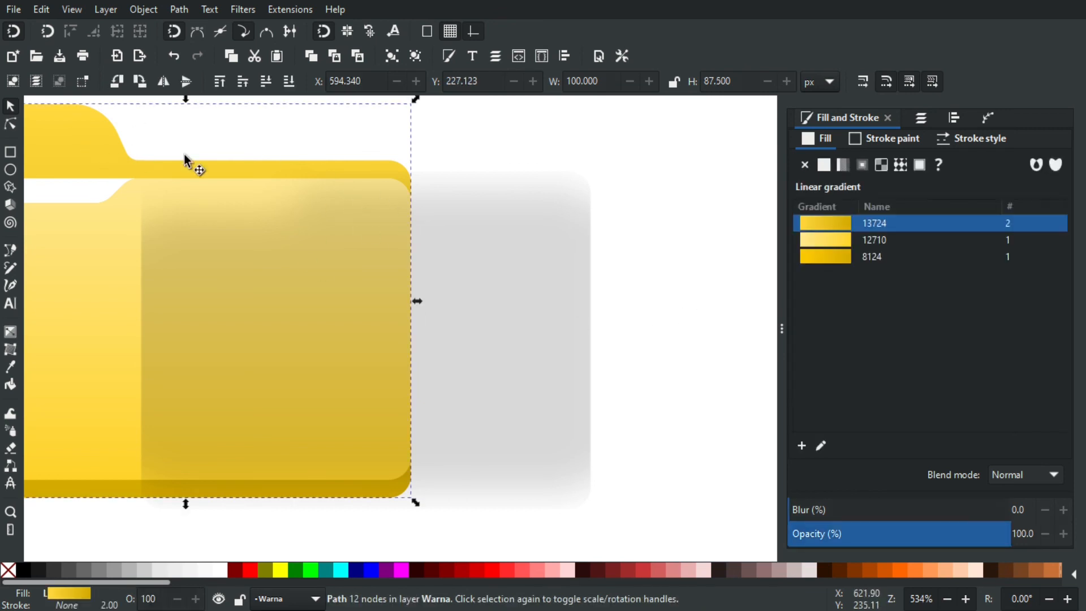
{"action": "key", "text": "ctrl+z"}
{"action": "left_click", "coordinate": [547, 226]}
{"action": "scroll", "coordinate": [480, 249], "scroll_direction": "left", "scroll_amount": 5}
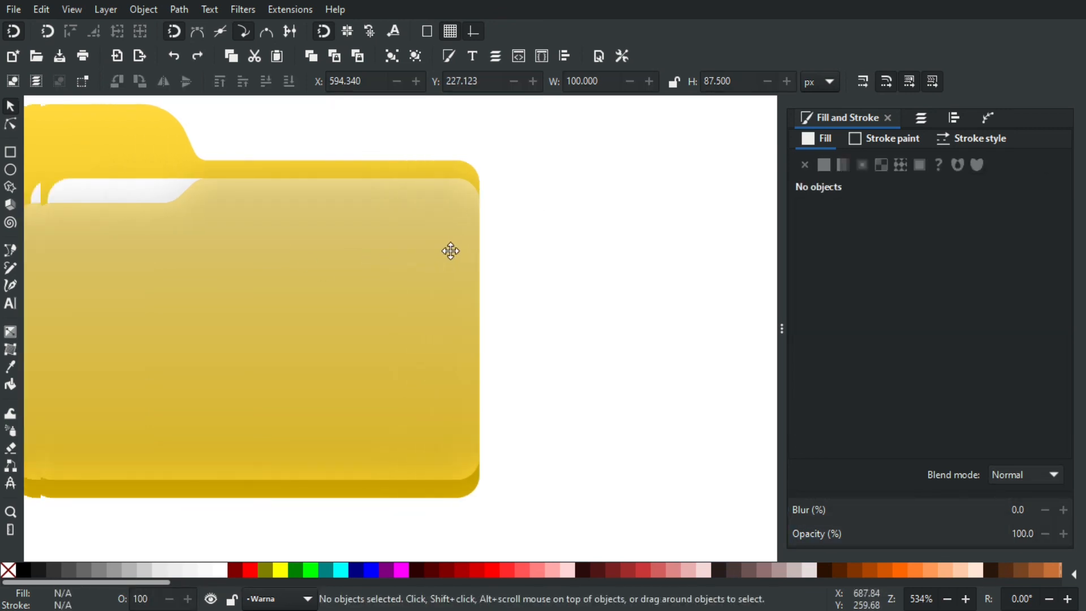
- Select the clipped shadow, lower it to just beneath the front panel but above the white tab, and deselect it
{"action": "left_click", "coordinate": [234, 208]}
{"action": "scroll", "coordinate": [249, 254], "scroll_direction": "left", "scroll_amount": 1}
{"action": "scroll", "coordinate": [249, 255], "scroll_direction": "up", "scroll_amount": 1}
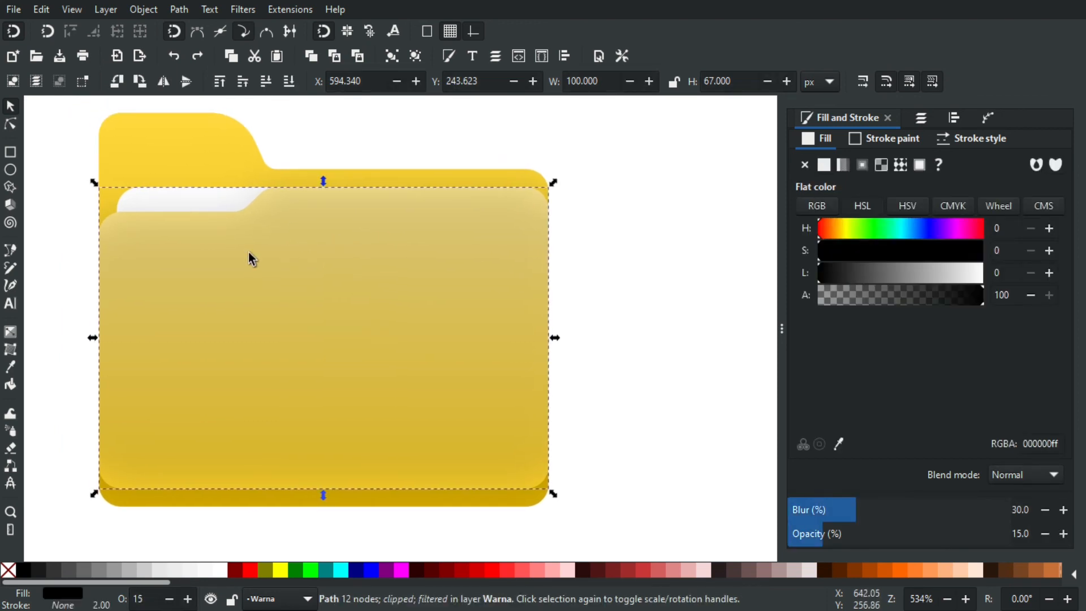
{"action": "left_click", "coordinate": [268, 82]}
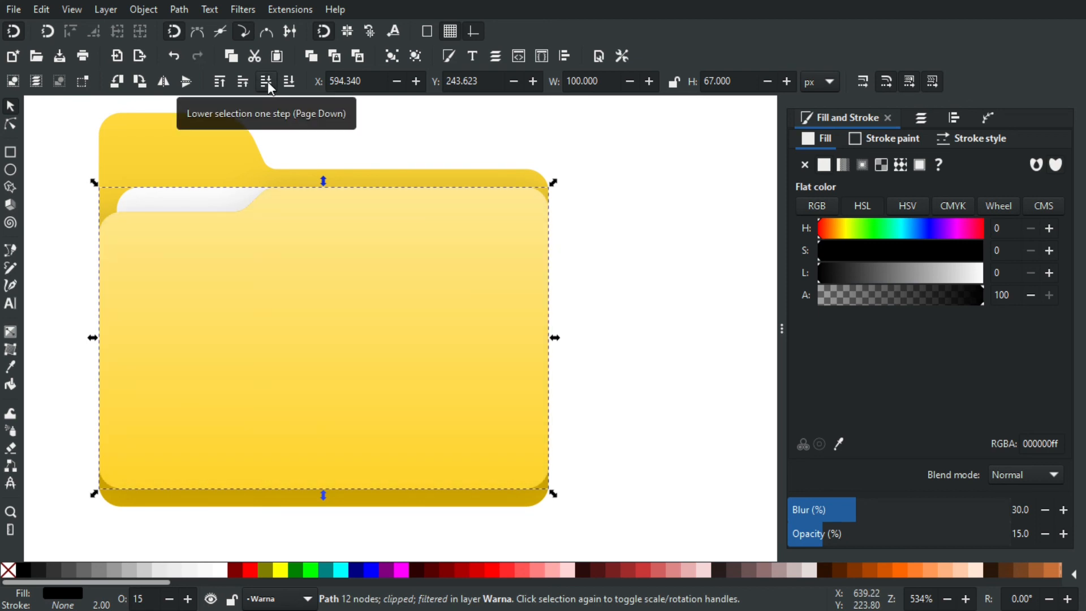
{"action": "left_click", "coordinate": [268, 83]}
{"action": "left_click", "coordinate": [249, 79]}
{"action": "left_click", "coordinate": [302, 135]}
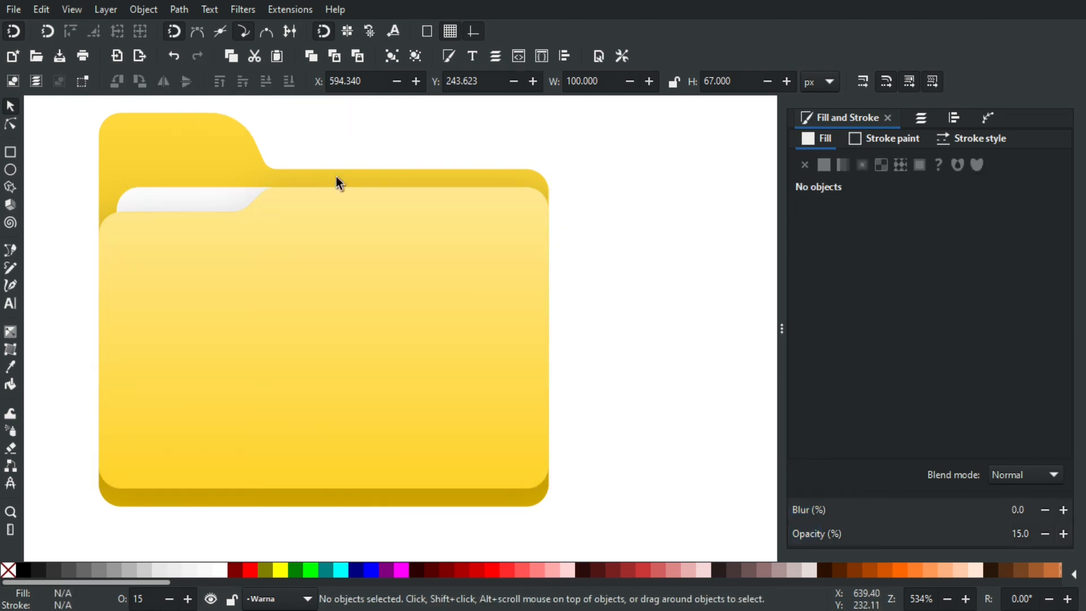
- Select all the folder's parts, including the clipped shadow, group them into one object and deselect it
{"action": "left_click_drag", "start_coordinate": [365, 198], "coordinate": [398, 196]}
{"action": "scroll", "coordinate": [395, 211], "scroll_direction": "down", "scroll_amount": 1, "text": "ctrl"}
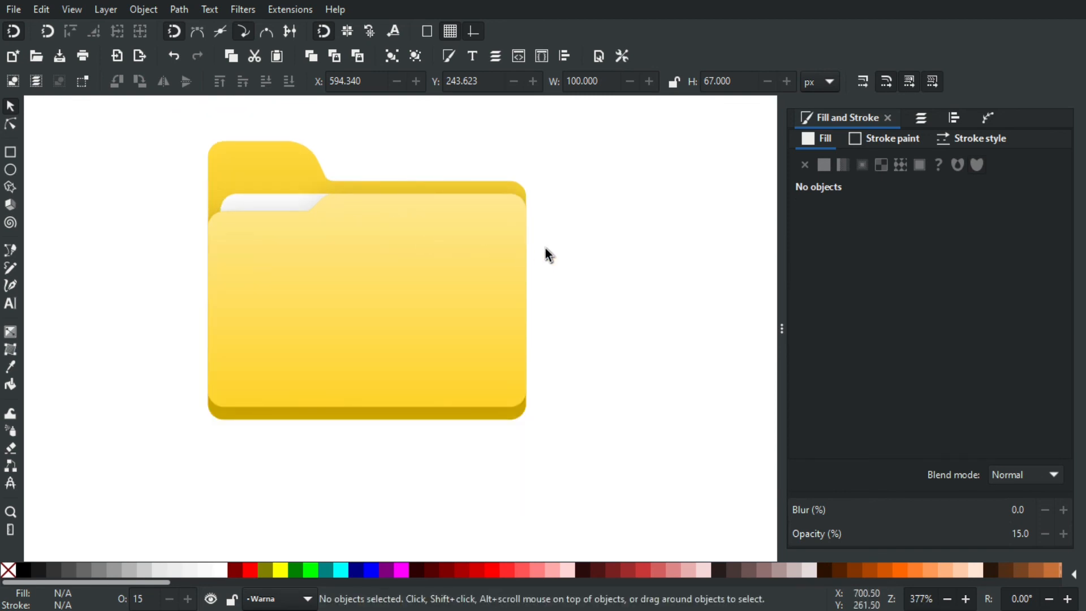
{"action": "key", "text": "ctrl+a"}
{"action": "left_click_drag", "start_coordinate": [512, 248], "coordinate": [475, 292]}
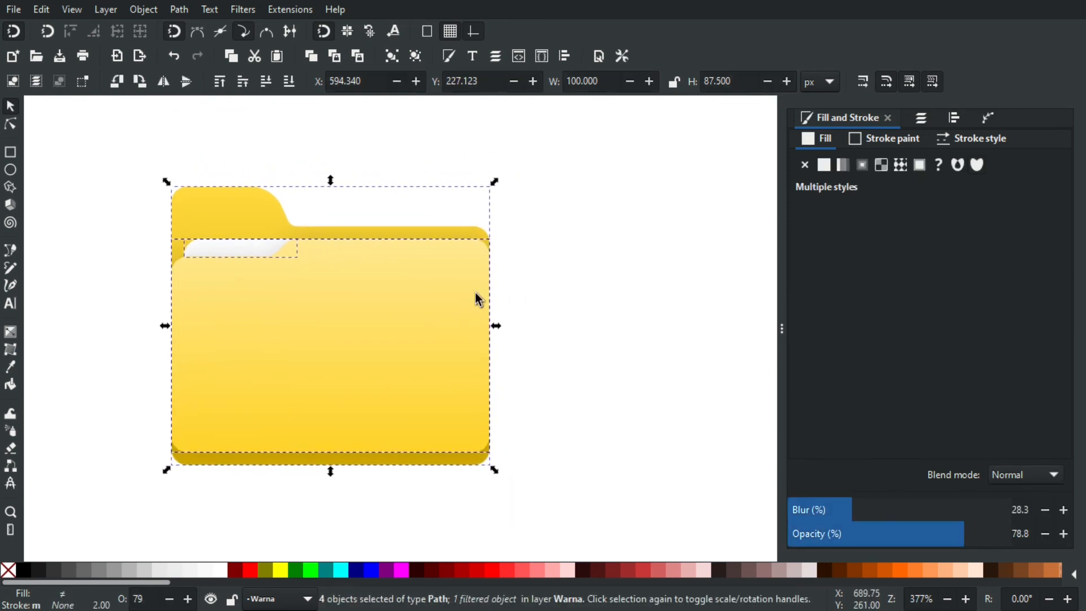
{"action": "key", "text": "ctrl+g"}
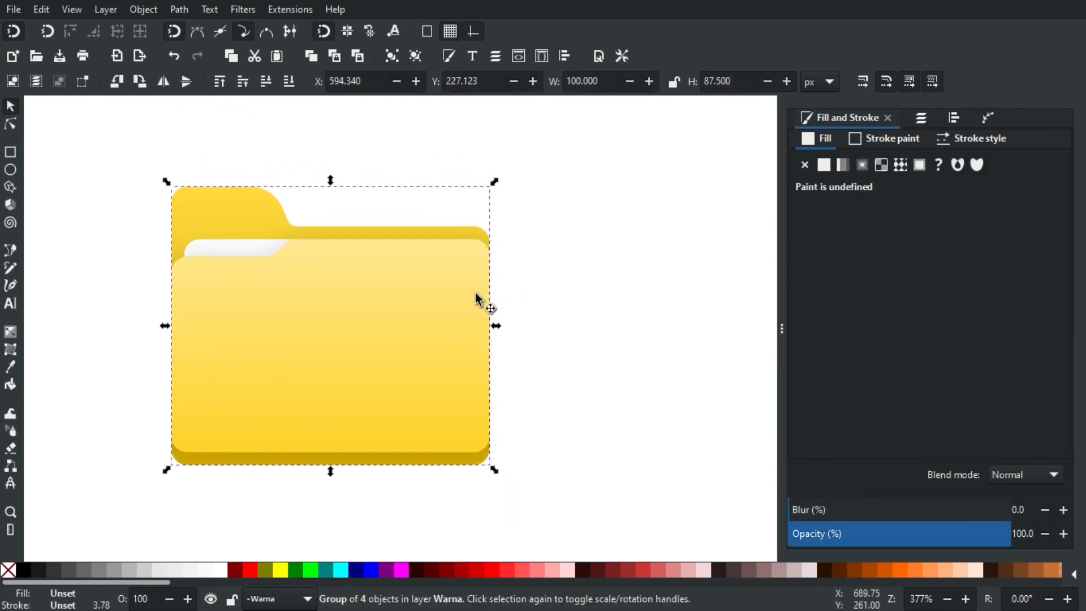
{"action": "left_click", "coordinate": [524, 254]}
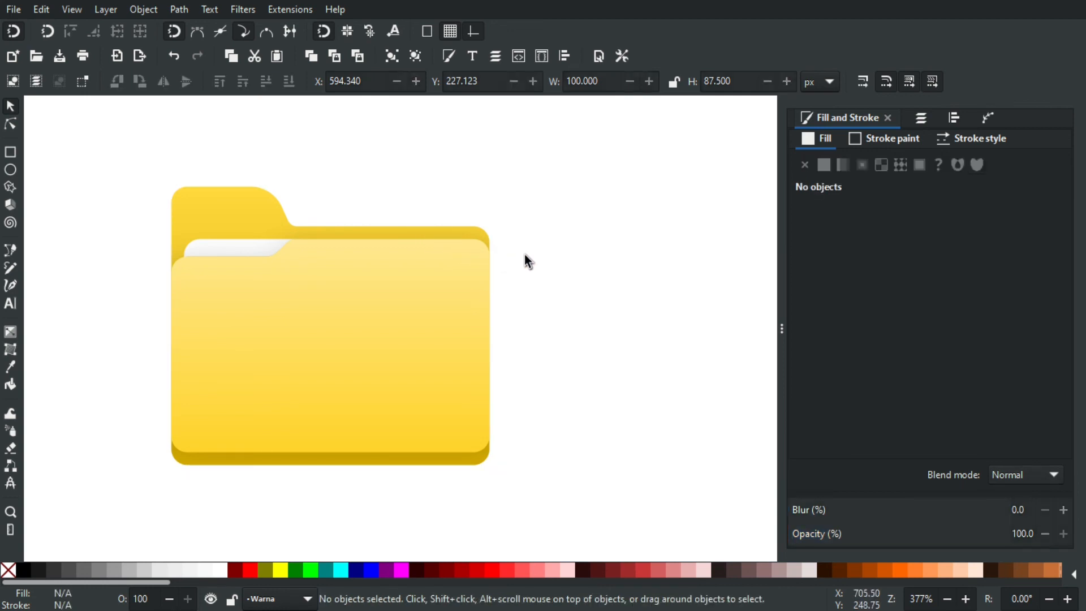